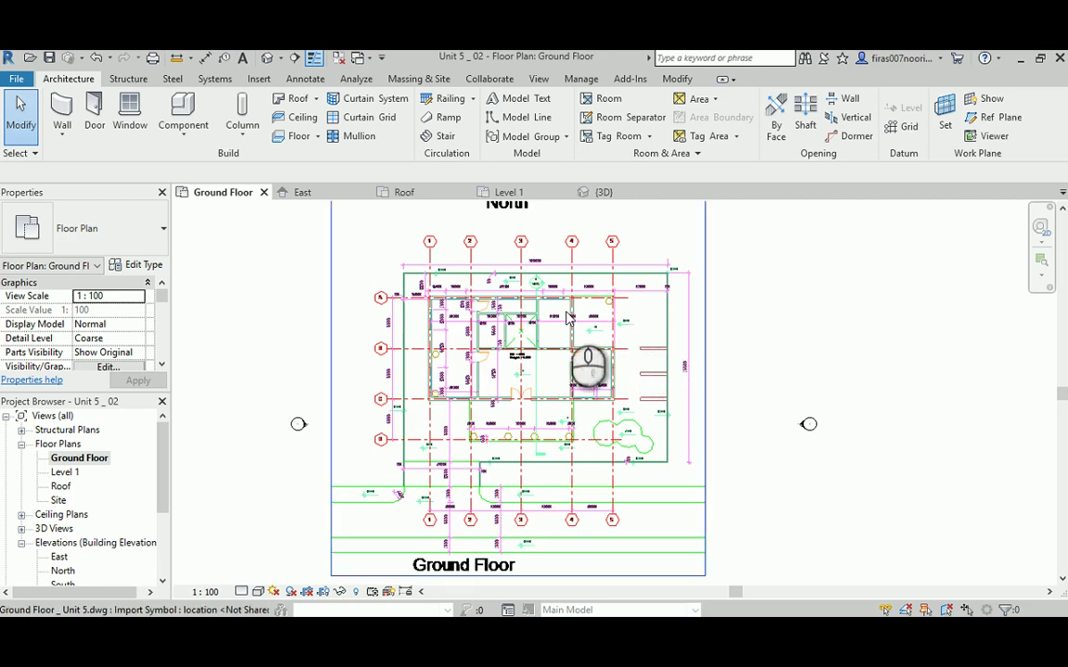
# Select the imported Ground Floor _ Unit 5.dwg in the Ground Floor plan and check its Explode options
pyautogui.moveTo(430, 234); pyautogui.dragTo(437, 287, button='middle')
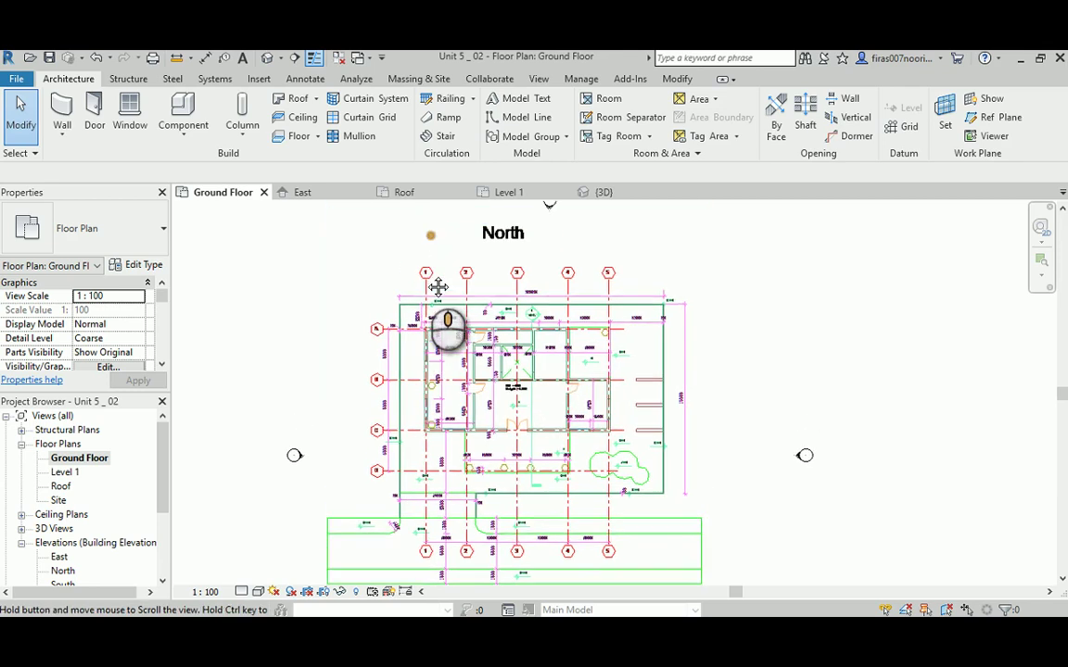
pyautogui.scroll(5, 438, 288)
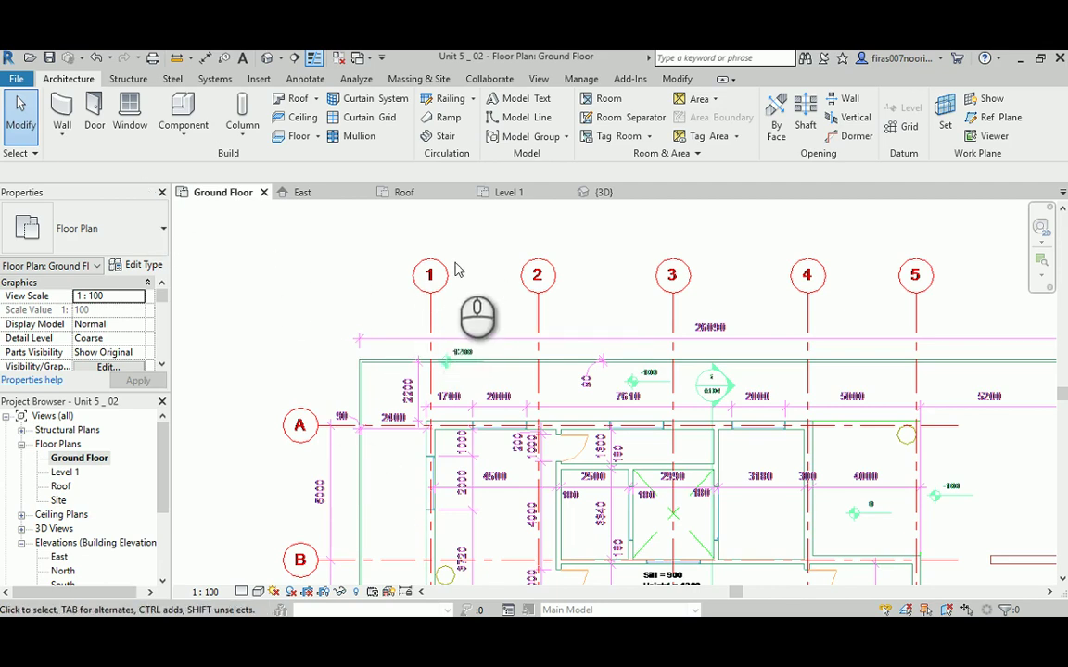
pyautogui.moveTo(797, 304); pyautogui.dragTo(744, 302, button='middle')
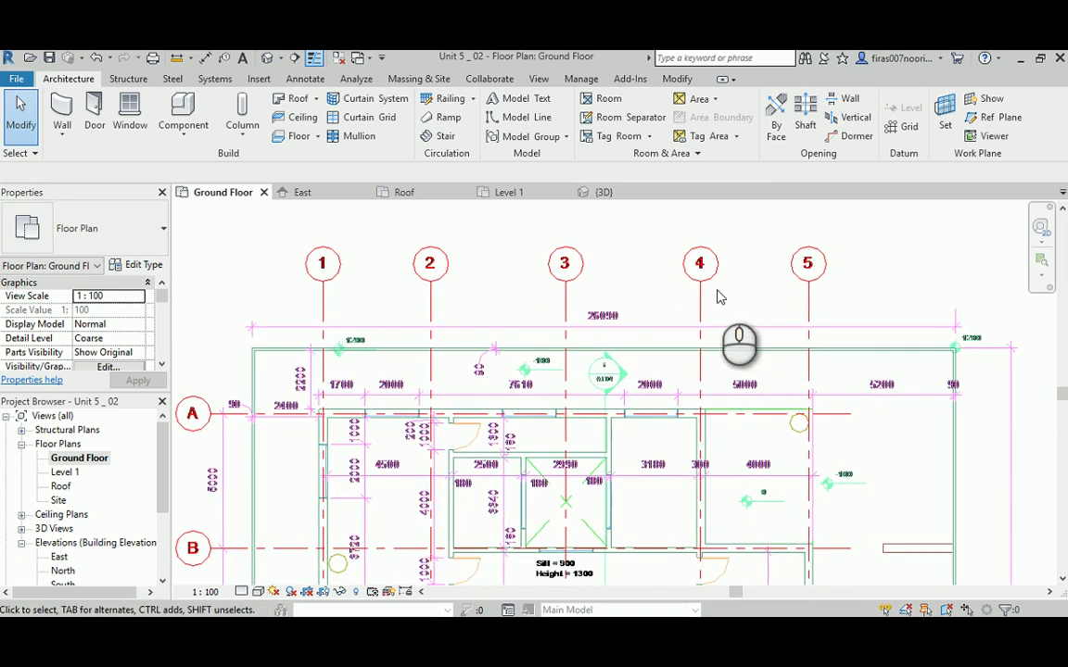
pyautogui.click(809, 277)
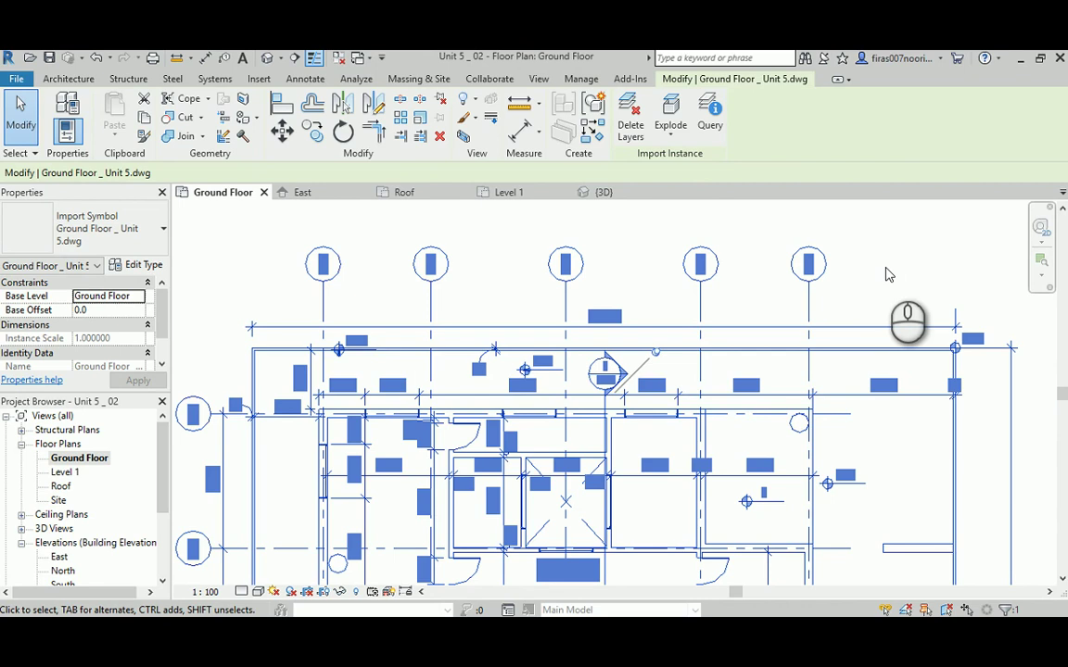
pyautogui.click(682, 134)
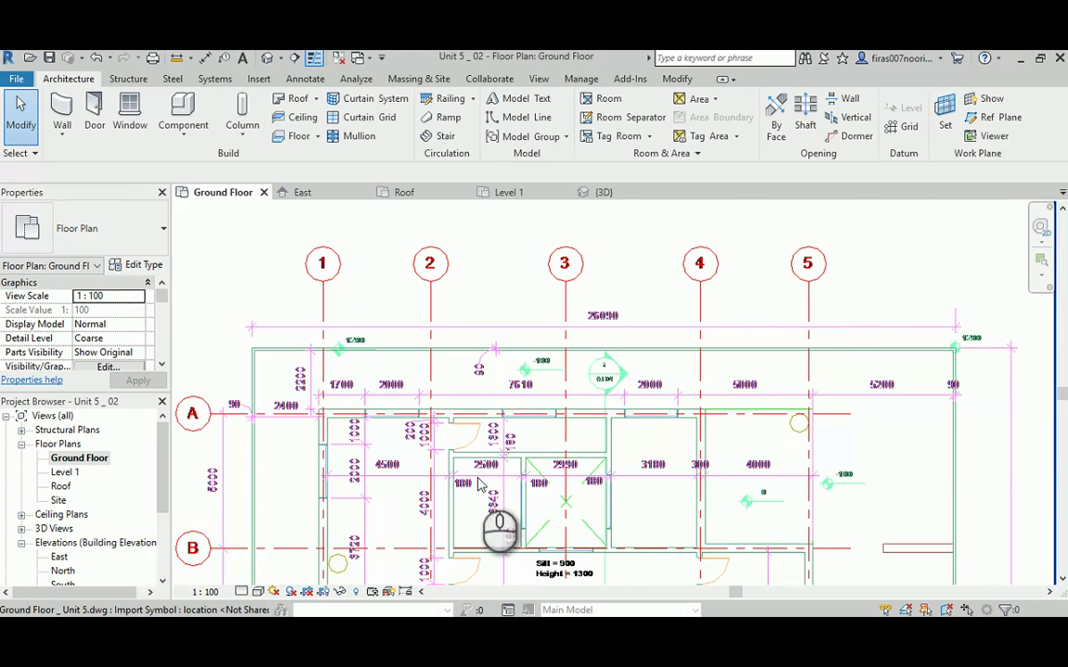
pyautogui.moveTo(490, 487); pyautogui.dragTo(506, 474, button='middle')
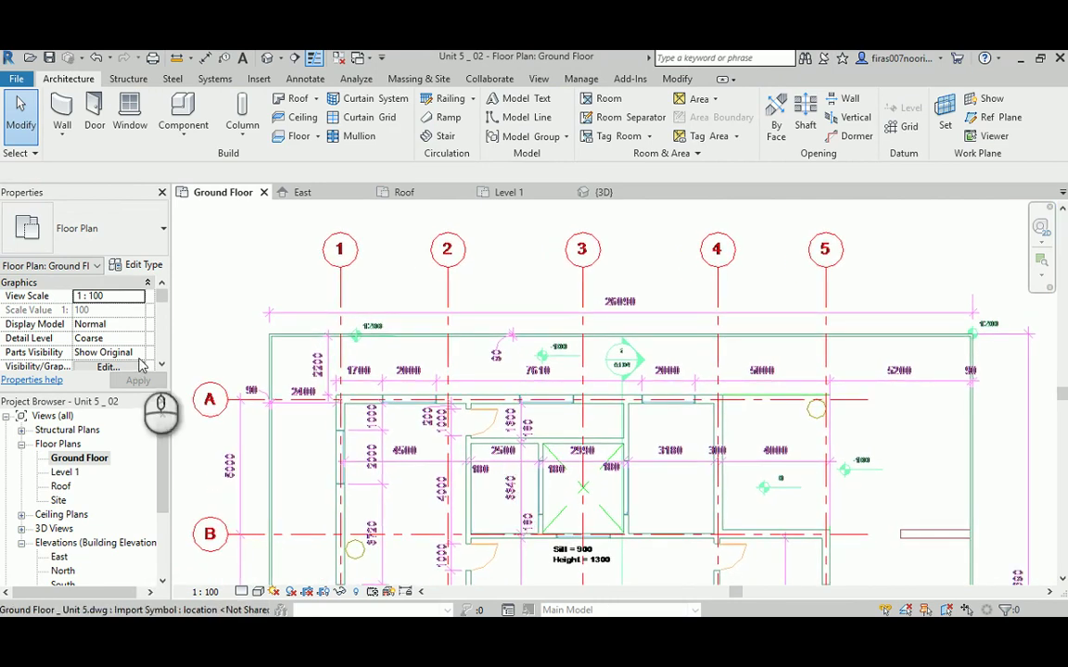
# Place a locked aligned dimension across the window between grids 1 and 2 in the wall along grid A
pyautogui.click(304, 80)
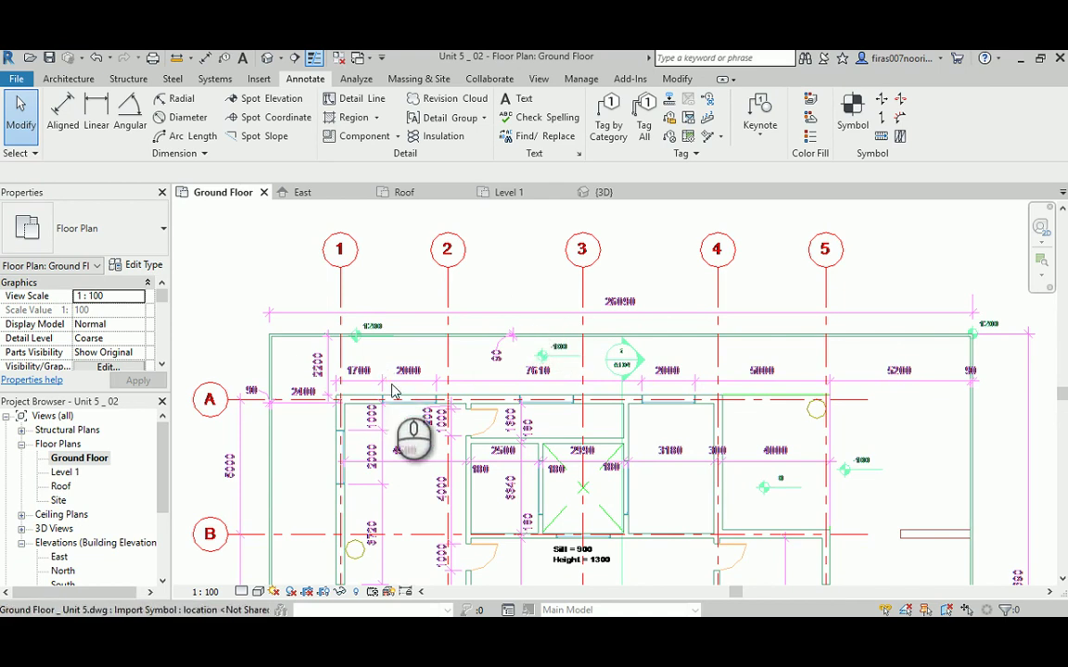
pyautogui.scroll(5, 384, 371)
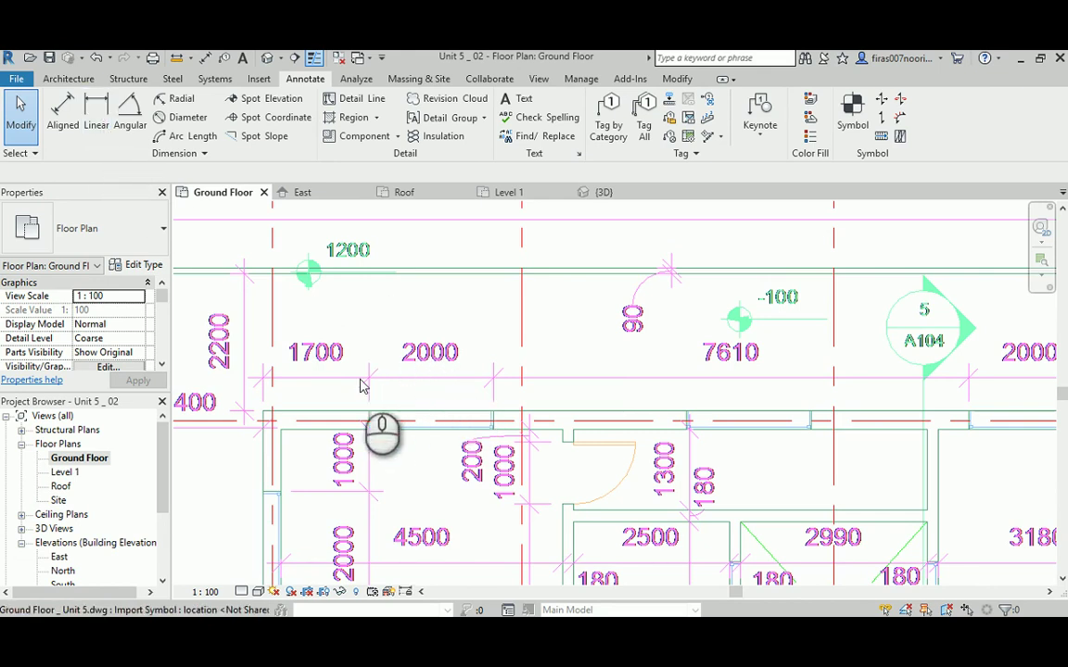
pyautogui.click(62, 111)
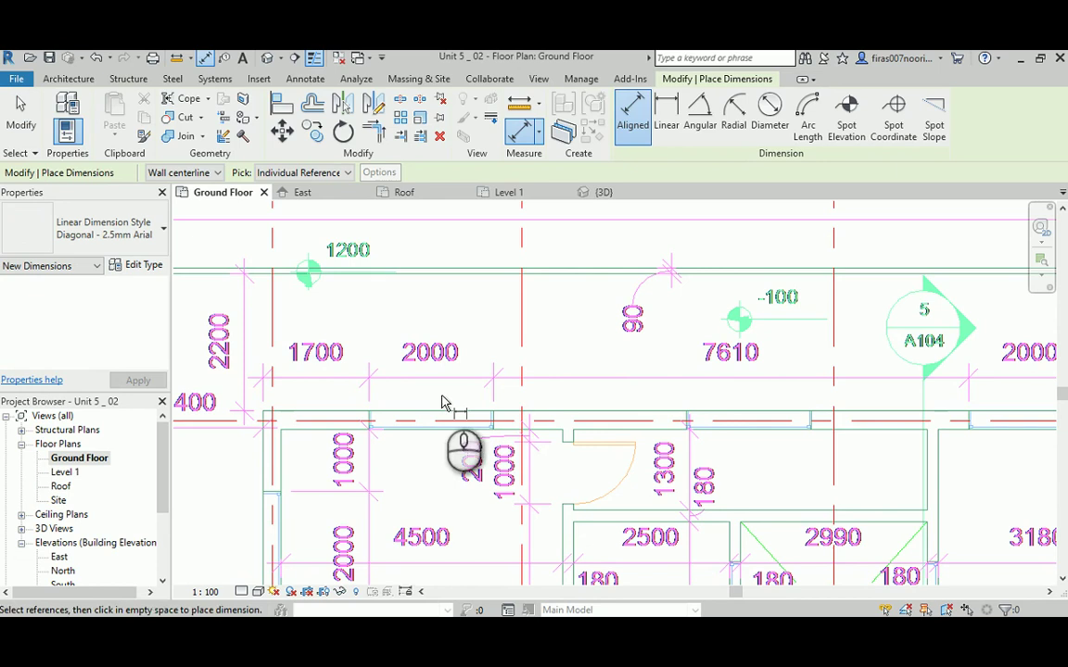
pyautogui.click(370, 391)
pyautogui.click(491, 400)
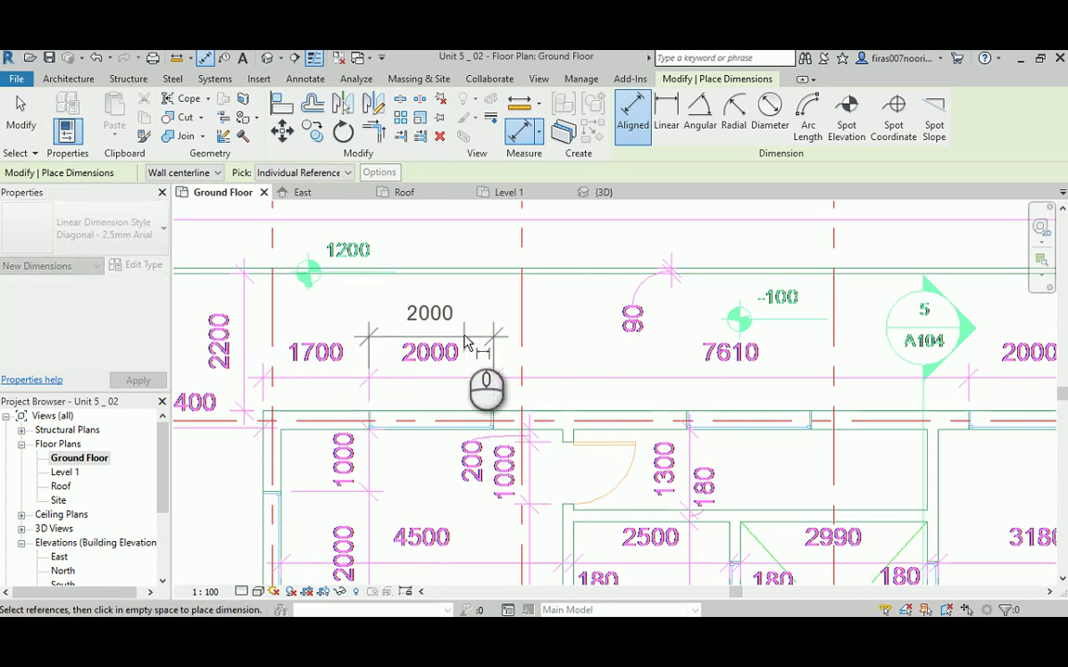
pyautogui.click(477, 332)
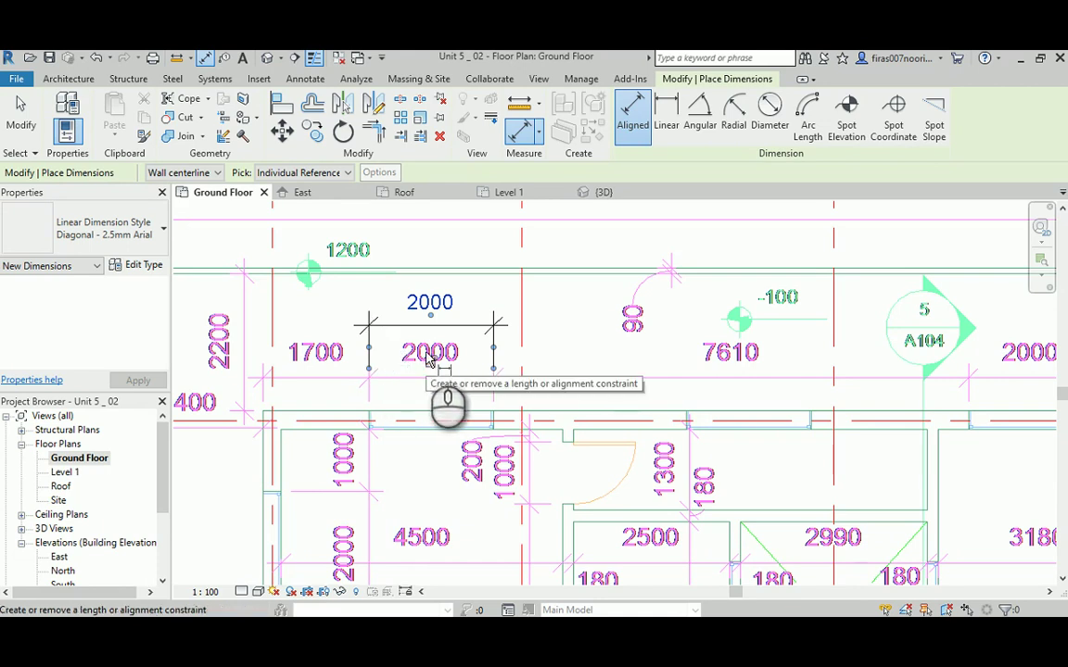
pyautogui.click(430, 360)
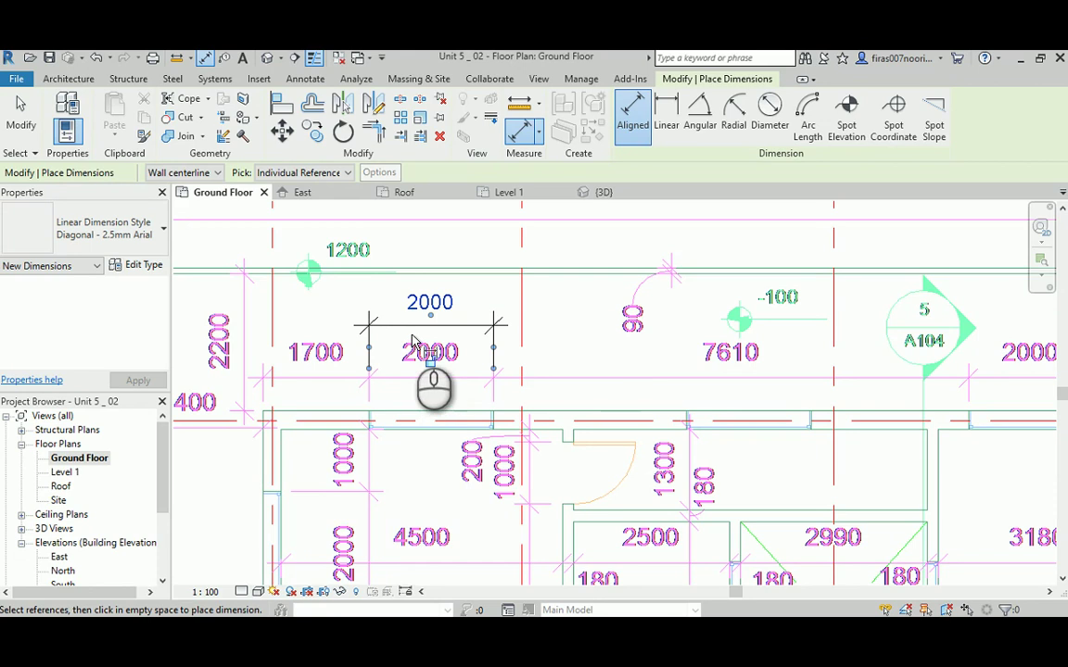
# Delete the aligned dimension placed across the window between grids 1 and 2
pyautogui.click(419, 326)
pyautogui.press('Escape')
pyautogui.press('Escape')
pyautogui.click(425, 313)
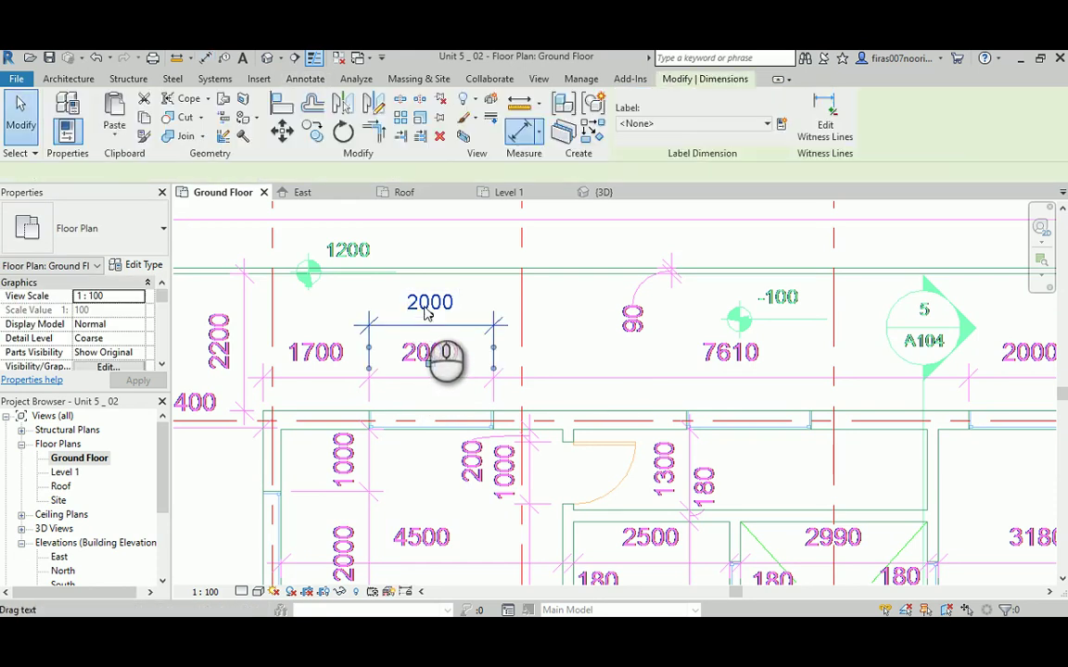
pyautogui.press('Delete')
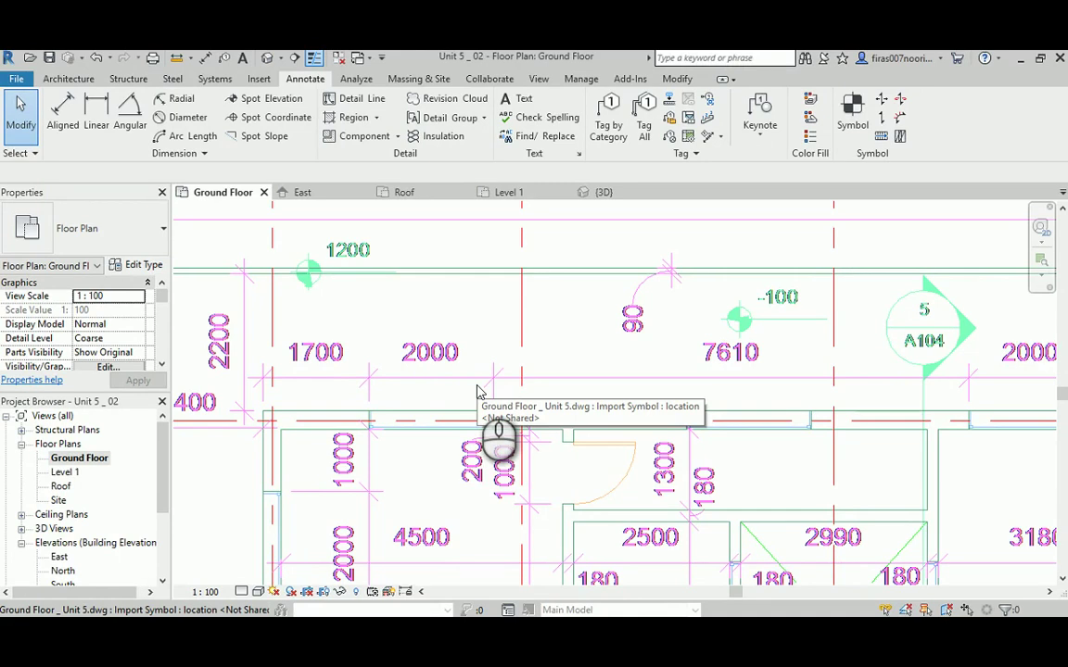
# Examine the imported room, door and window dimensions throughout the Ground Floor plan
pyautogui.scroll(-3, 455, 390)
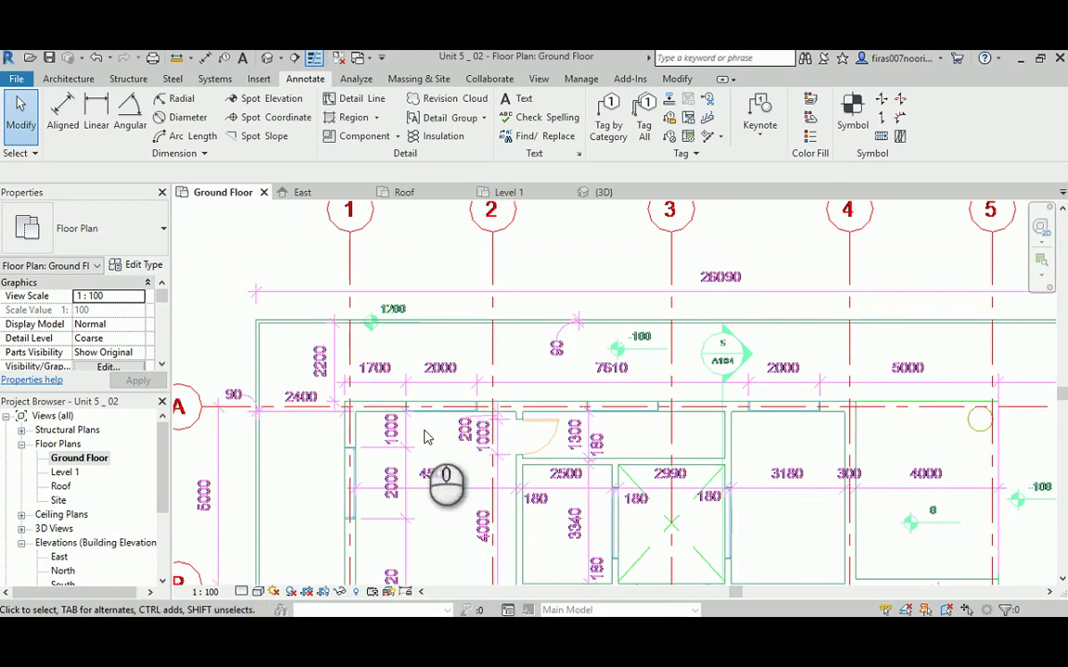
pyautogui.moveTo(431, 446); pyautogui.dragTo(416, 318, button='middle')
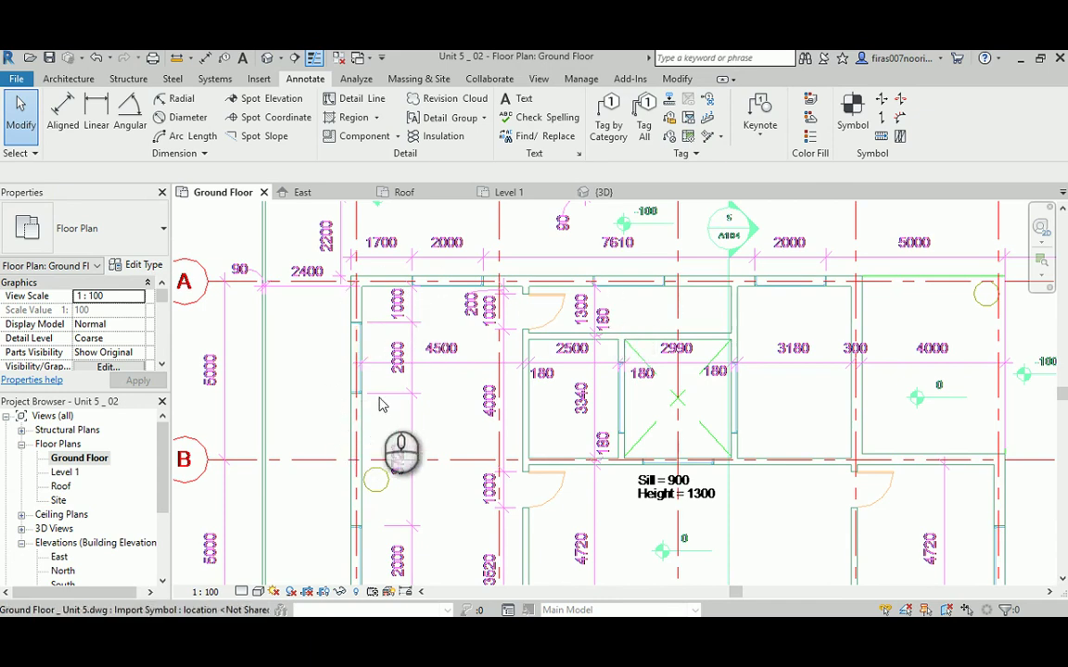
pyautogui.moveTo(410, 317); pyautogui.dragTo(410, 369, button='middle')
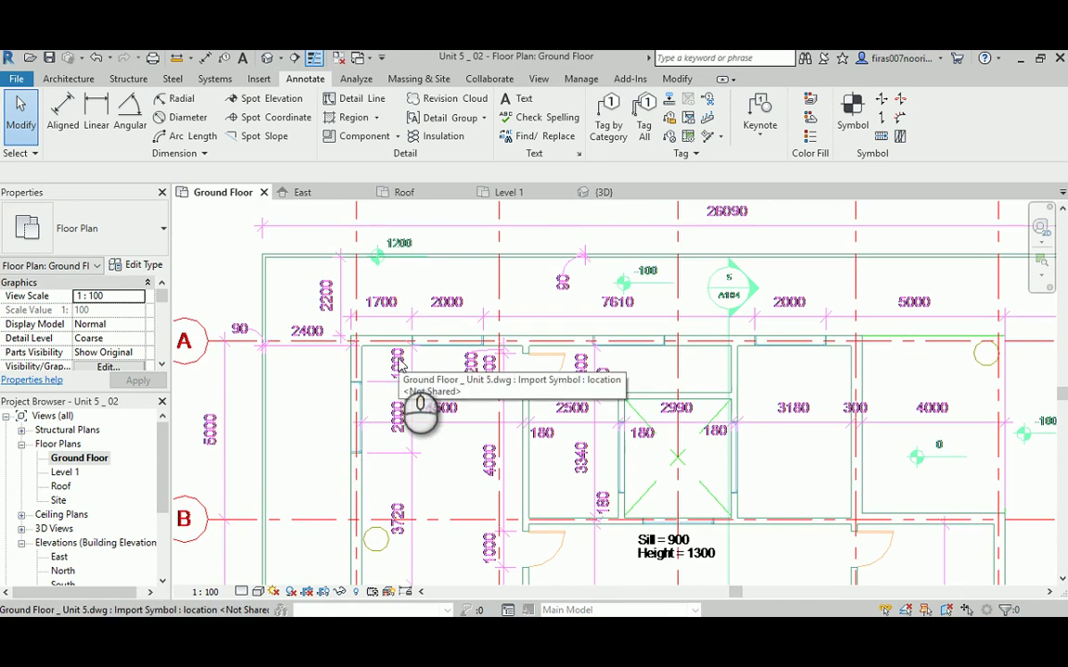
pyautogui.moveTo(399, 366); pyautogui.dragTo(473, 326, button='middle')
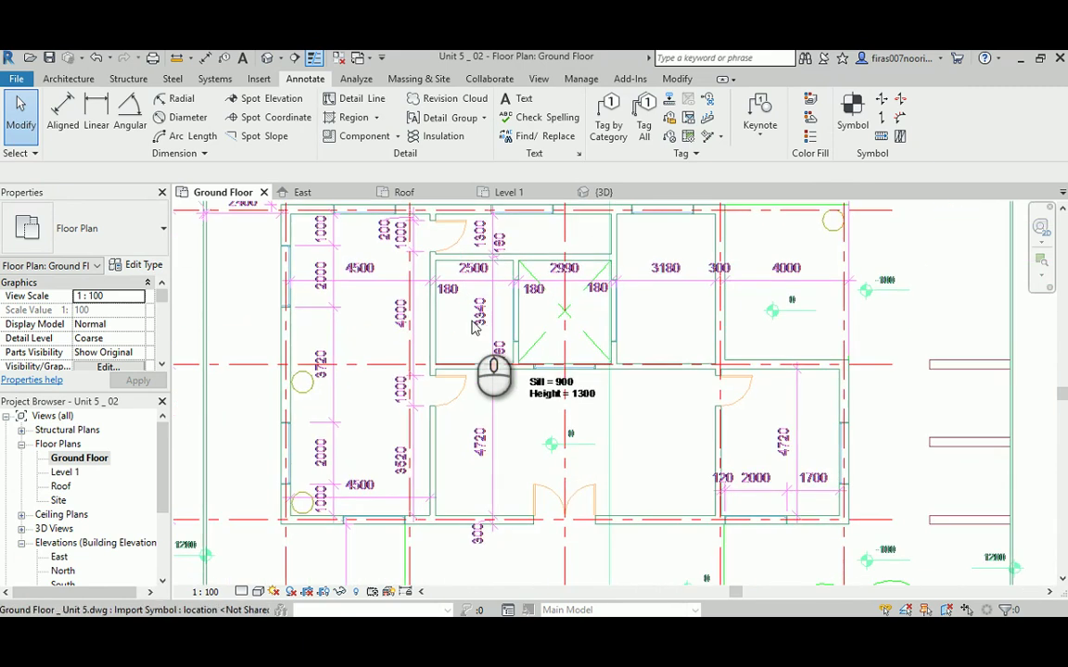
pyautogui.scroll(2, 295, 464)
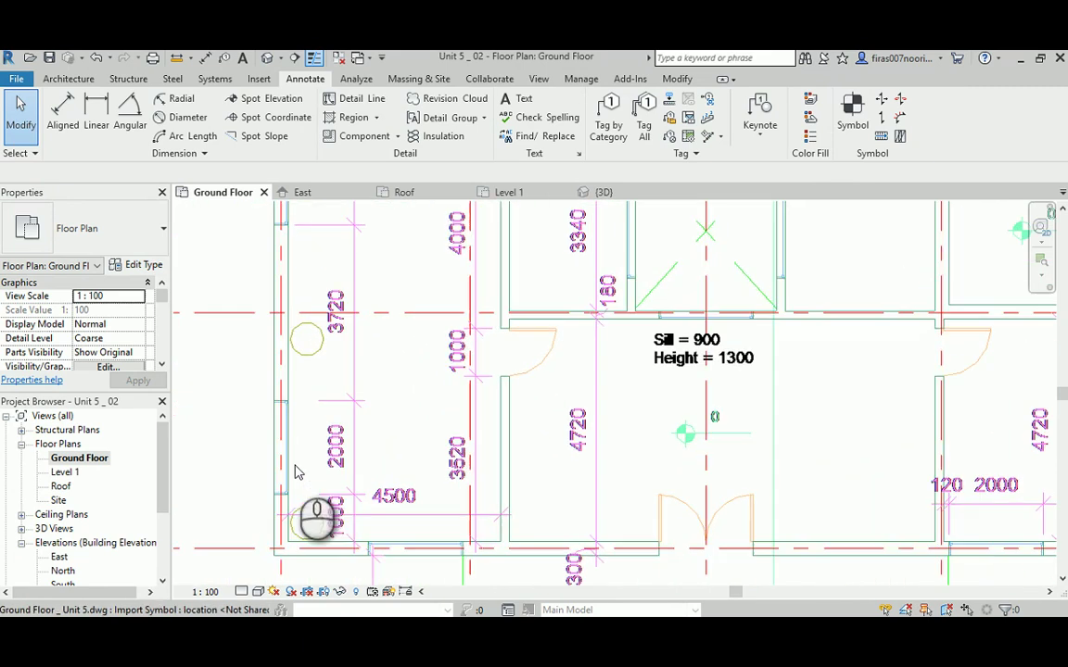
pyautogui.moveTo(468, 404); pyautogui.dragTo(481, 334, button='middle')
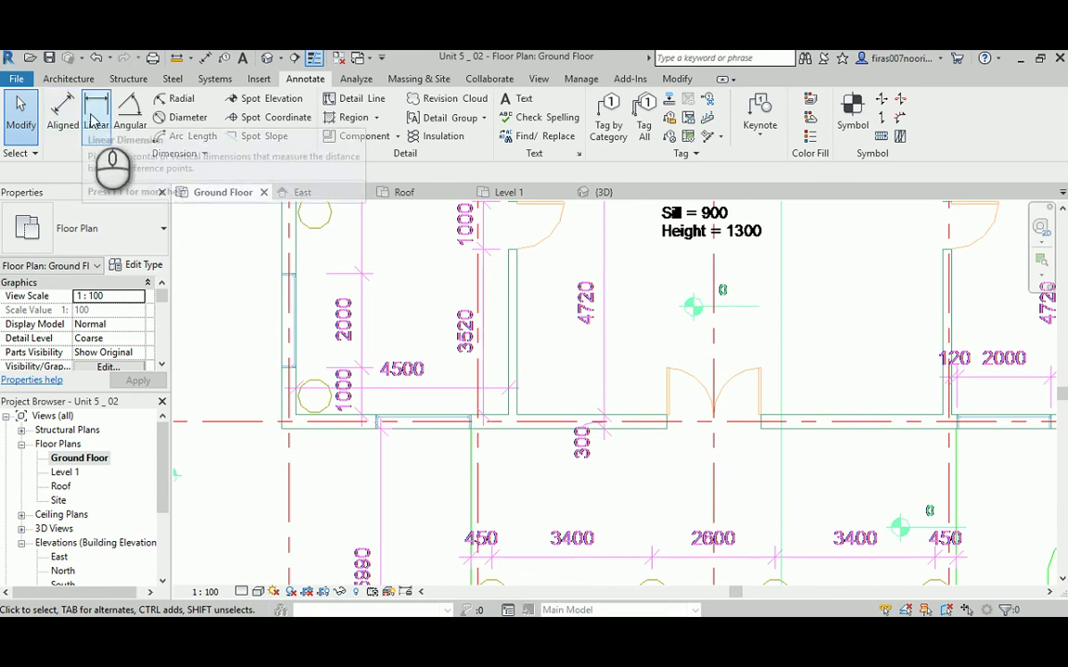
pyautogui.click(67, 116)
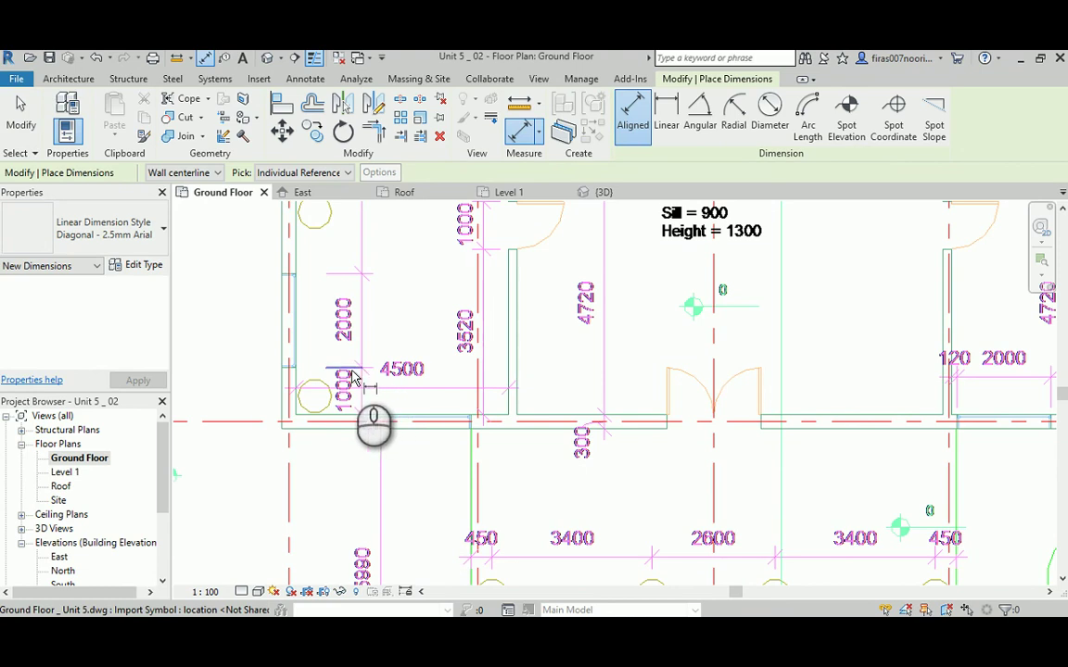
pyautogui.press('Escape')
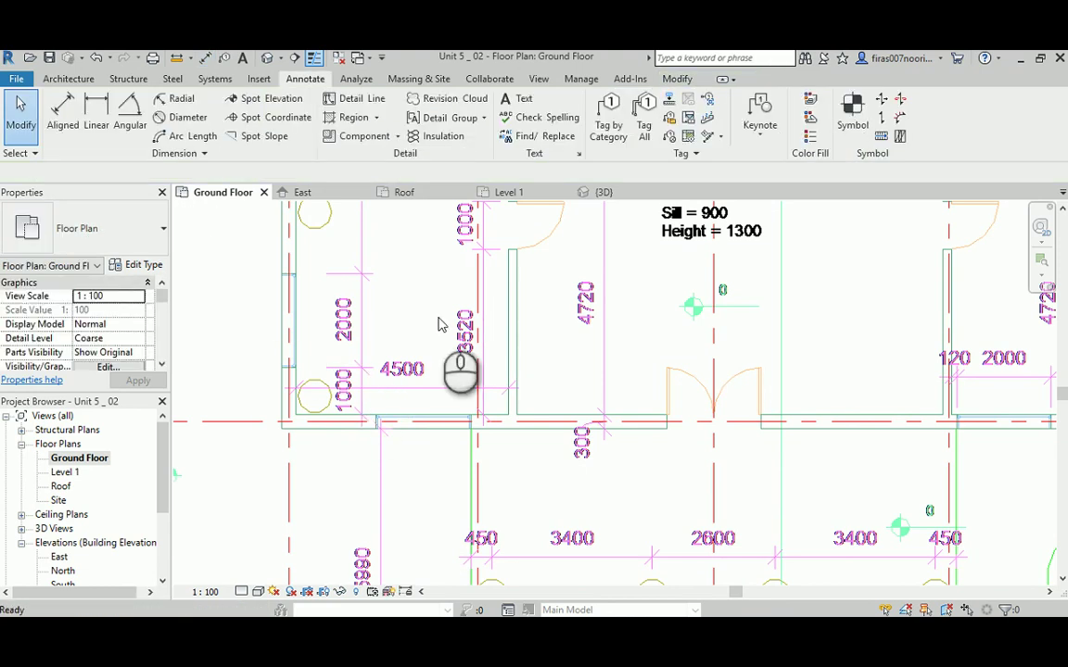
pyautogui.moveTo(457, 284)
pyautogui.mouseDown(button='middle')
pyautogui.moveTo(452, 391)
pyautogui.moveTo(436, 405)
pyautogui.mouseUp(button='middle')
pyautogui.moveTo(304, 279); pyautogui.dragTo(390, 477, button='middle')
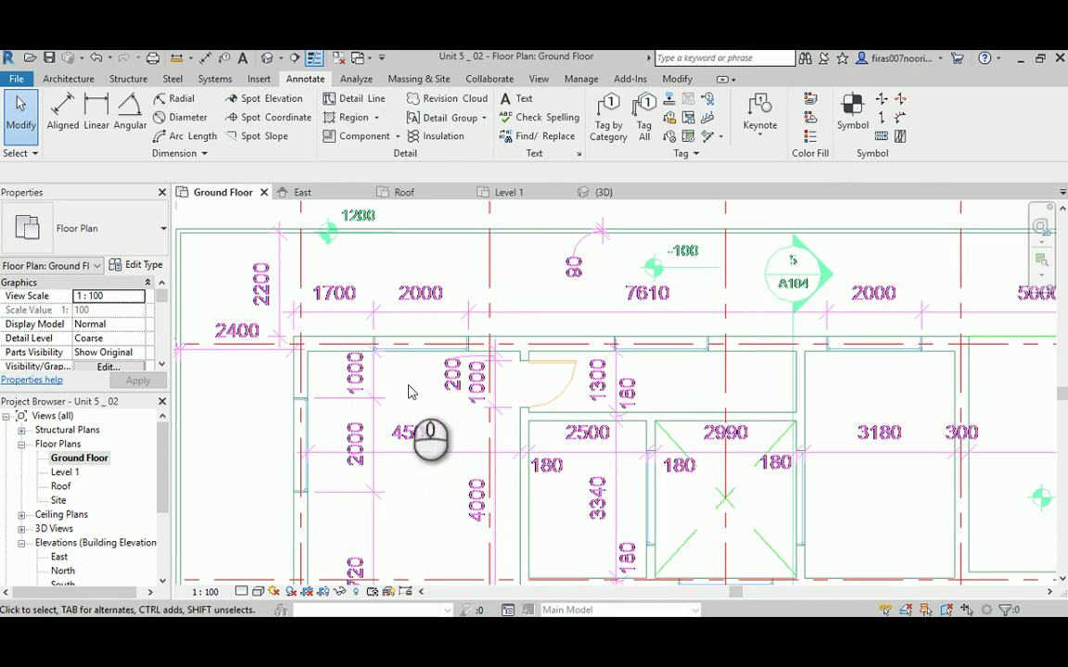
pyautogui.moveTo(405, 393); pyautogui.dragTo(467, 368, button='middle')
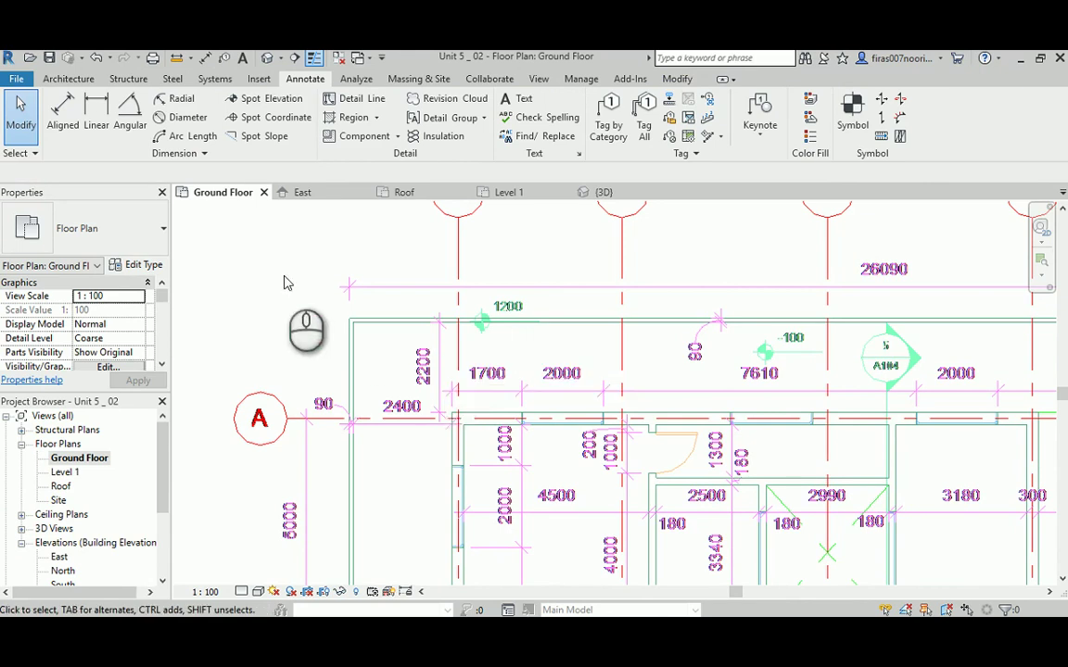
# Hide the A-ANNO-DIMS layer of Ground Floor _ Unit 5.dwg in the Ground Floor plan's imported-category visibility overrides and apply it
pyautogui.press('v')
pyautogui.press('g')
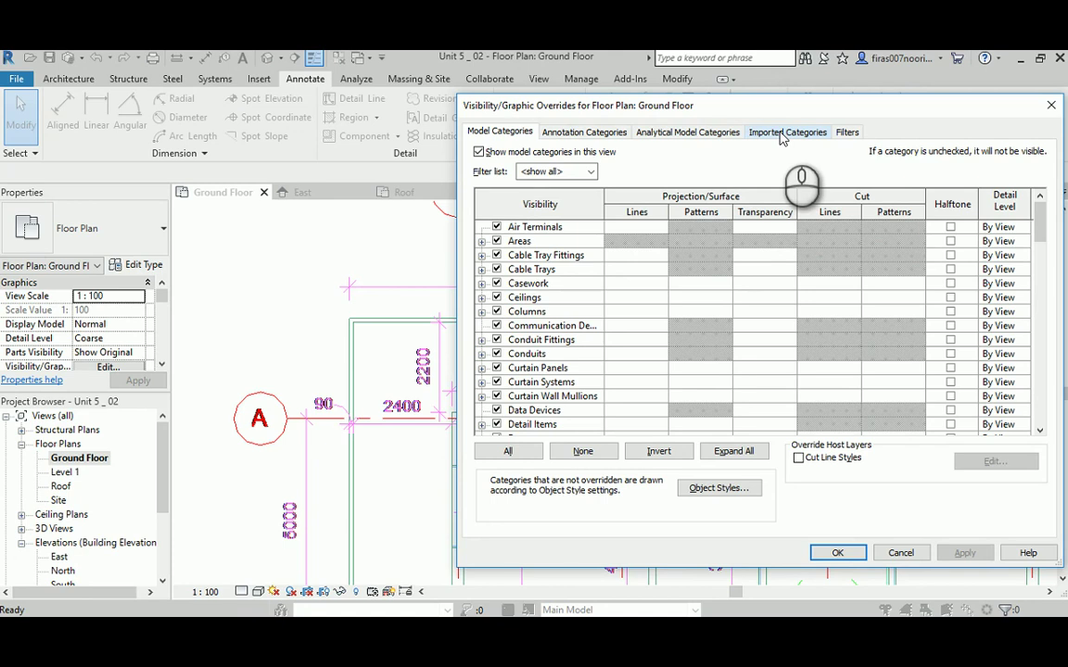
pyautogui.click(781, 134)
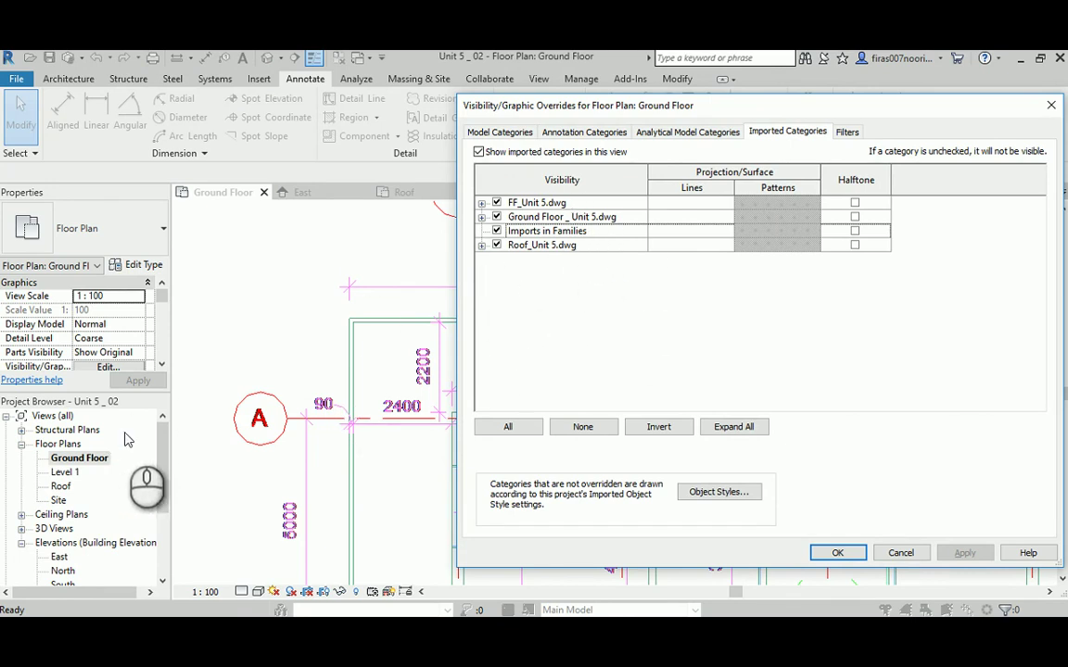
pyautogui.click(481, 217)
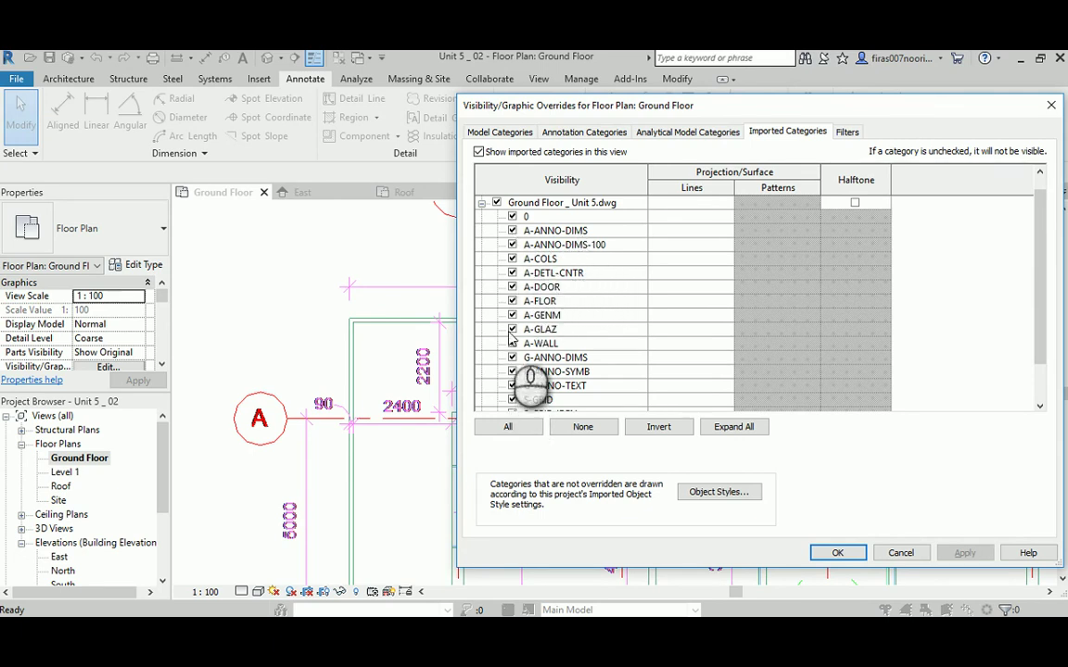
pyautogui.click(512, 231)
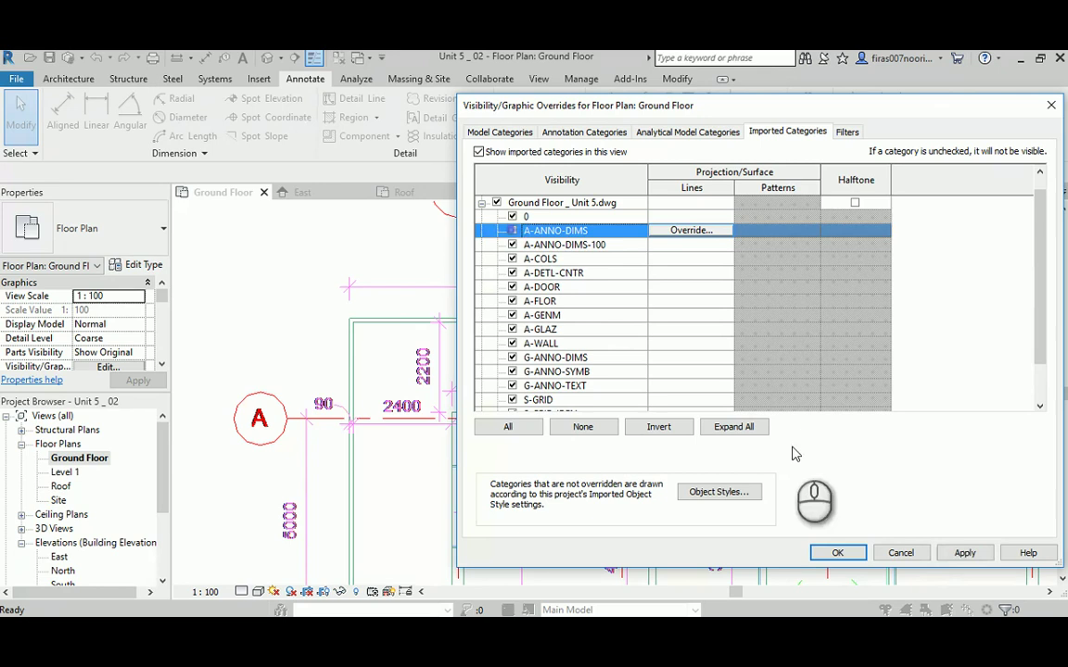
pyautogui.click(964, 552)
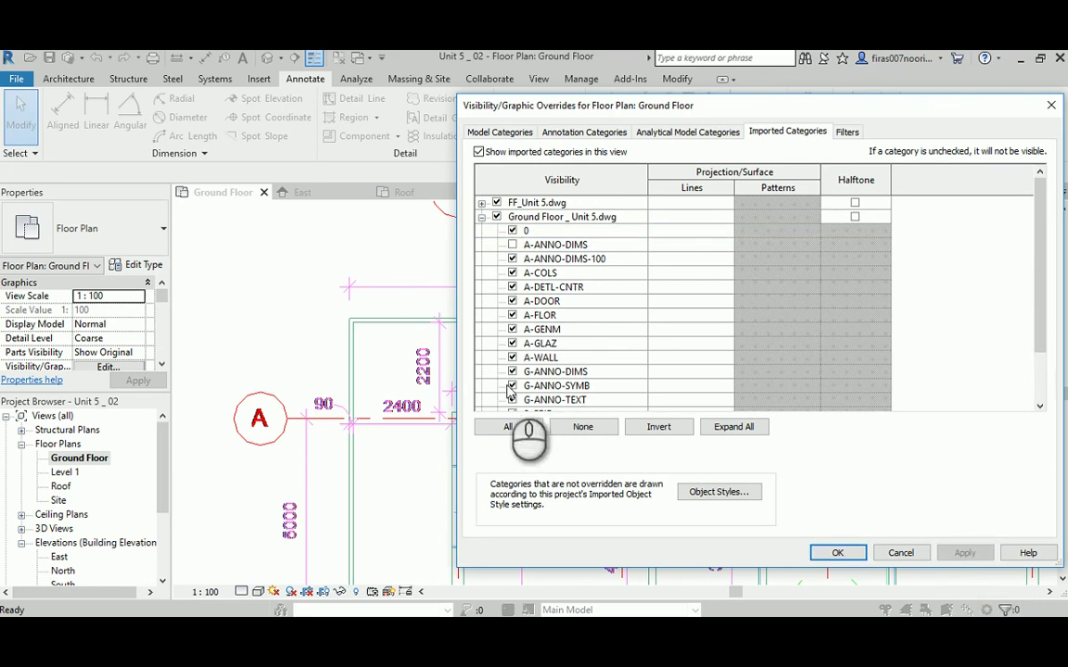
# Hide the A-ANNO-DIMS-100 layer of Ground Floor _ Unit 5.dwg as well and review the Ground Floor plan
pyautogui.click(511, 259)
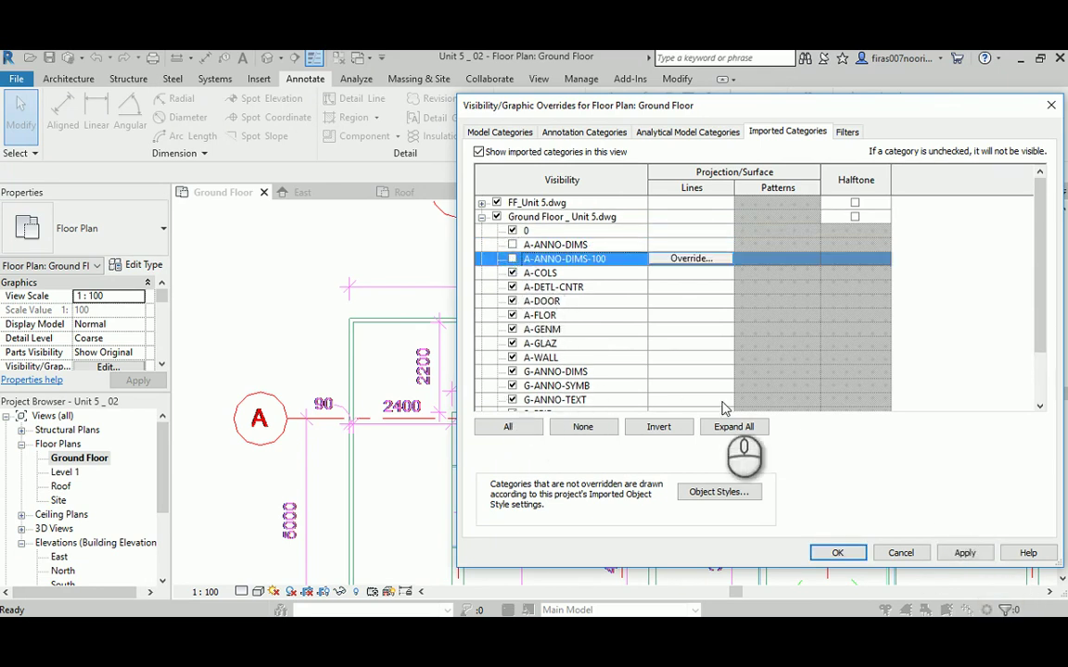
pyautogui.click(964, 552)
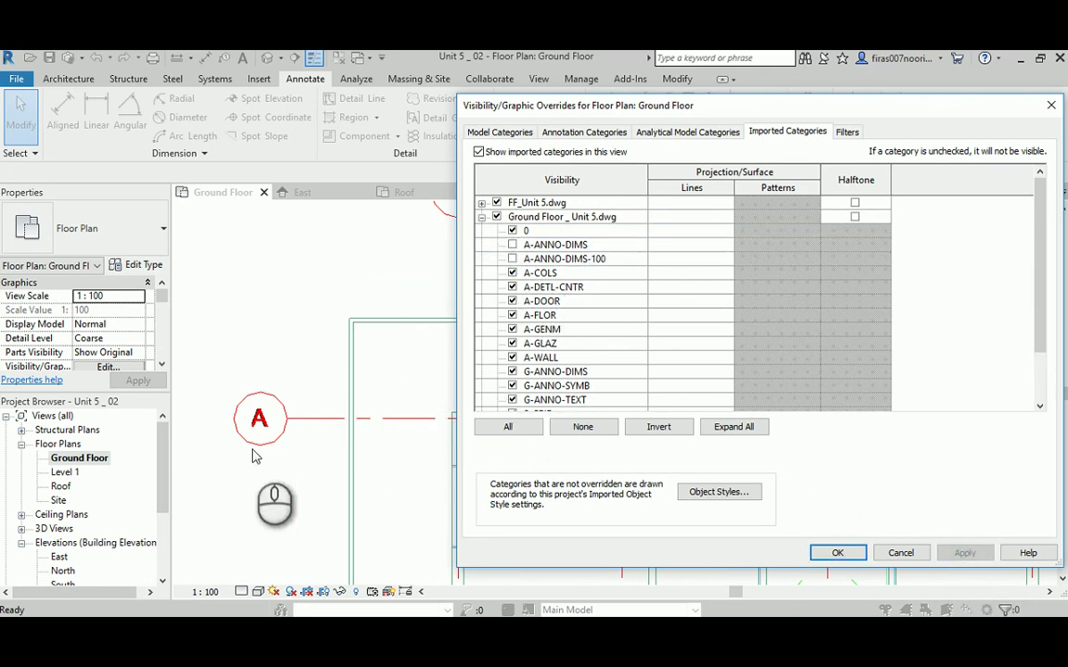
pyautogui.click(836, 553)
pyautogui.moveTo(660, 443); pyautogui.dragTo(551, 312, button='middle')
pyautogui.scroll(-2, 547, 319)
pyautogui.scroll(-2, 547, 319)
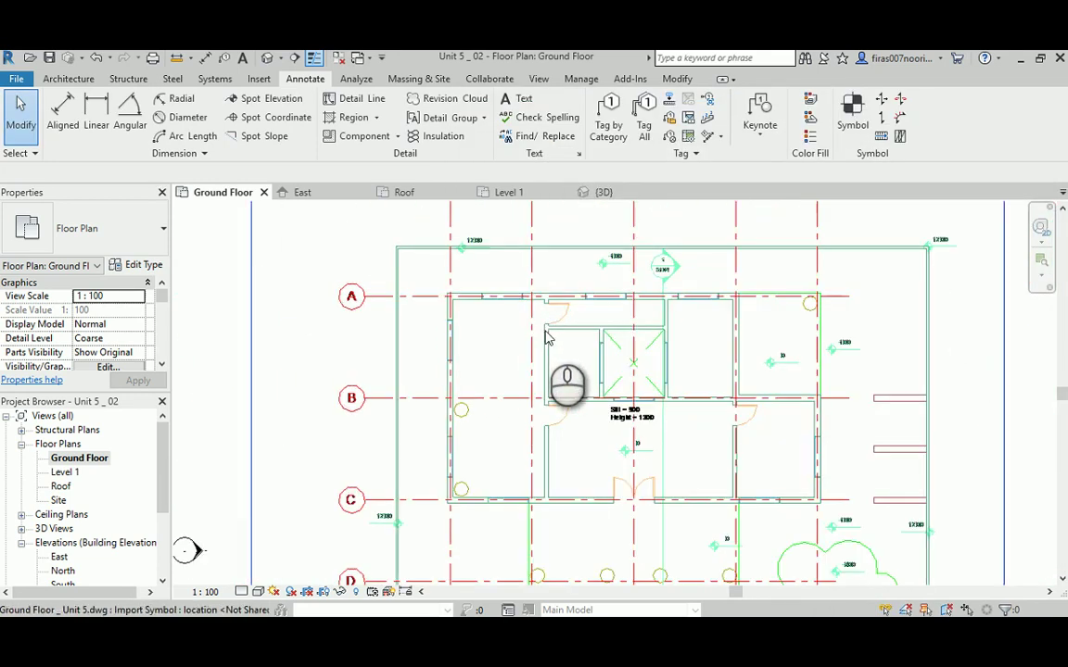
pyautogui.moveTo(552, 364); pyautogui.dragTo(552, 496, button='middle')
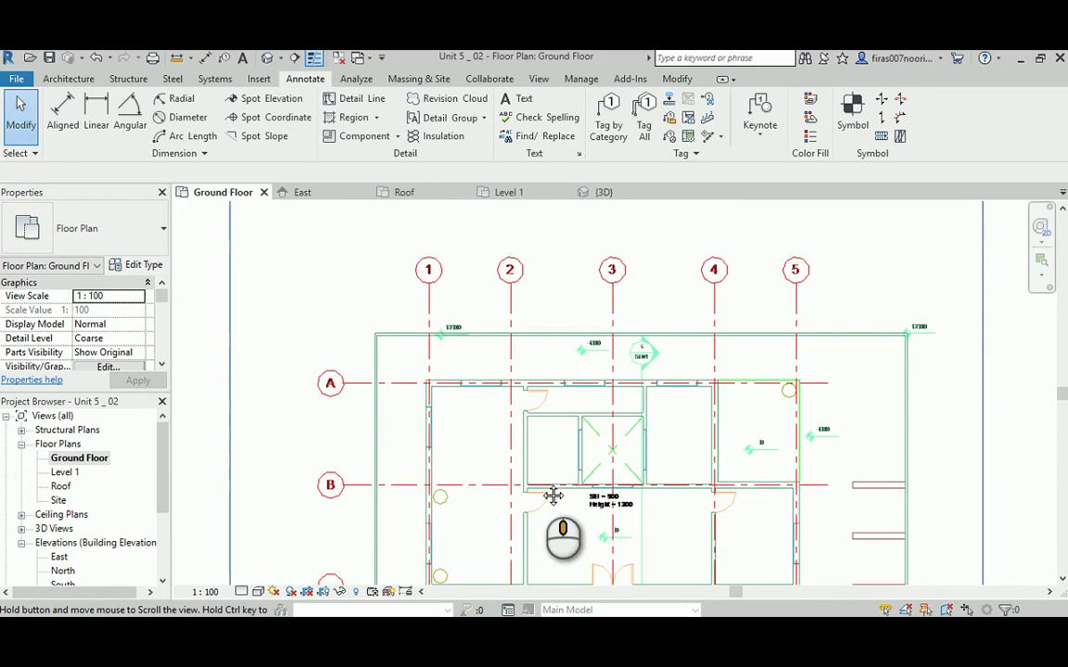
# Open the Level 1 floor plan and hide the A-ANNO-DIMS-100 layer of Ground Floor _ Unit 5.dwg in its imported-category visibility overrides
pyautogui.click(63, 472)
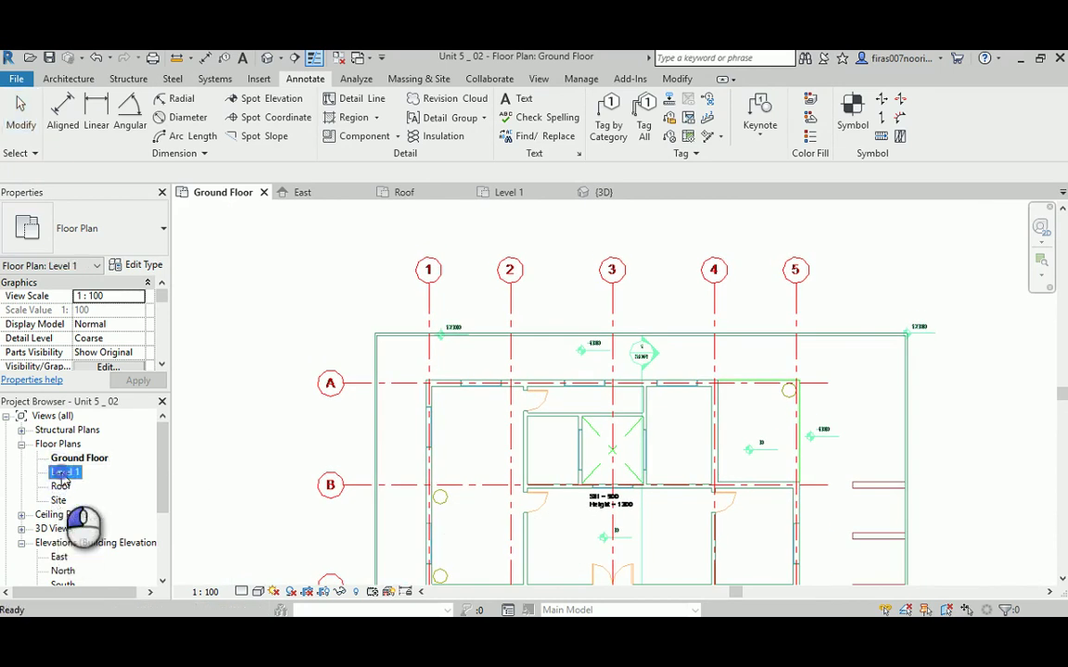
pyautogui.doubleClick(63, 473)
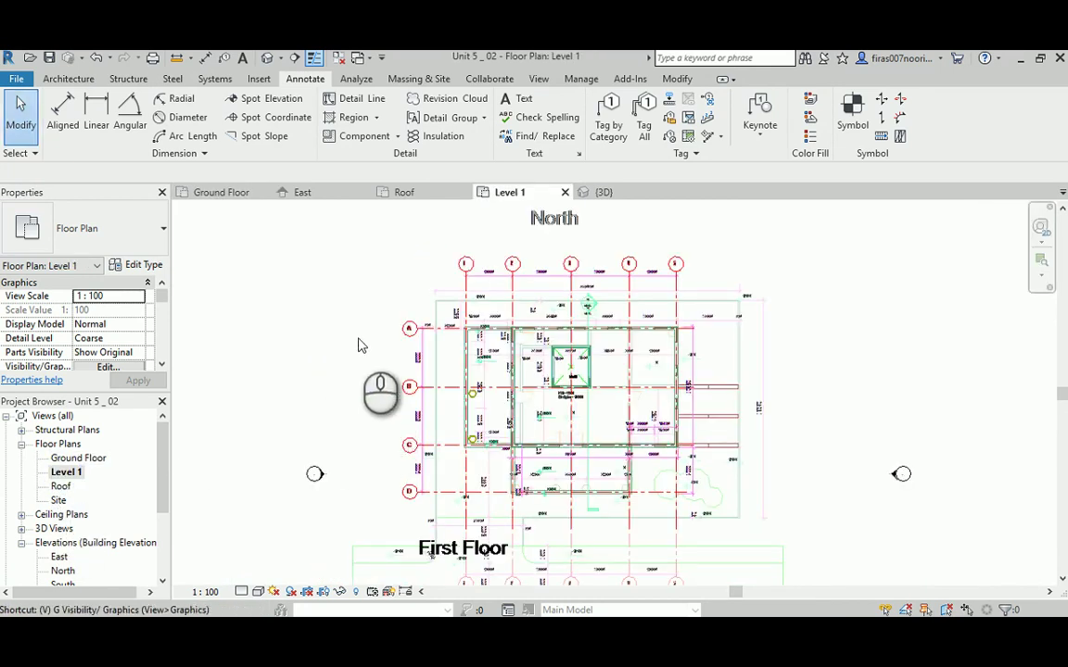
pyautogui.press('g')
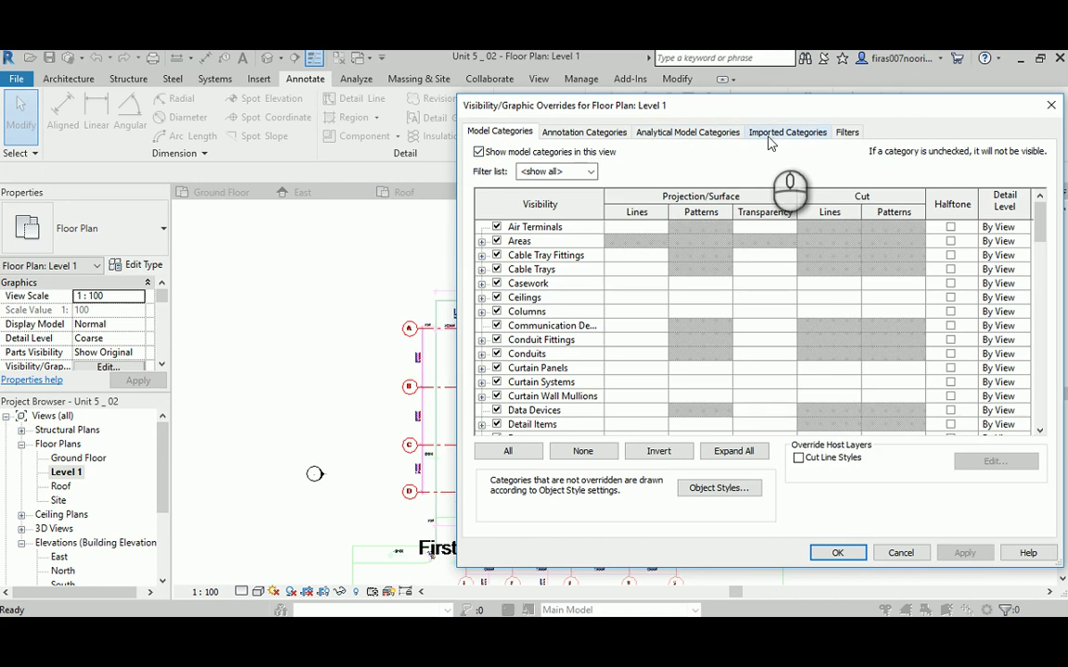
pyautogui.click(767, 134)
pyautogui.click(481, 217)
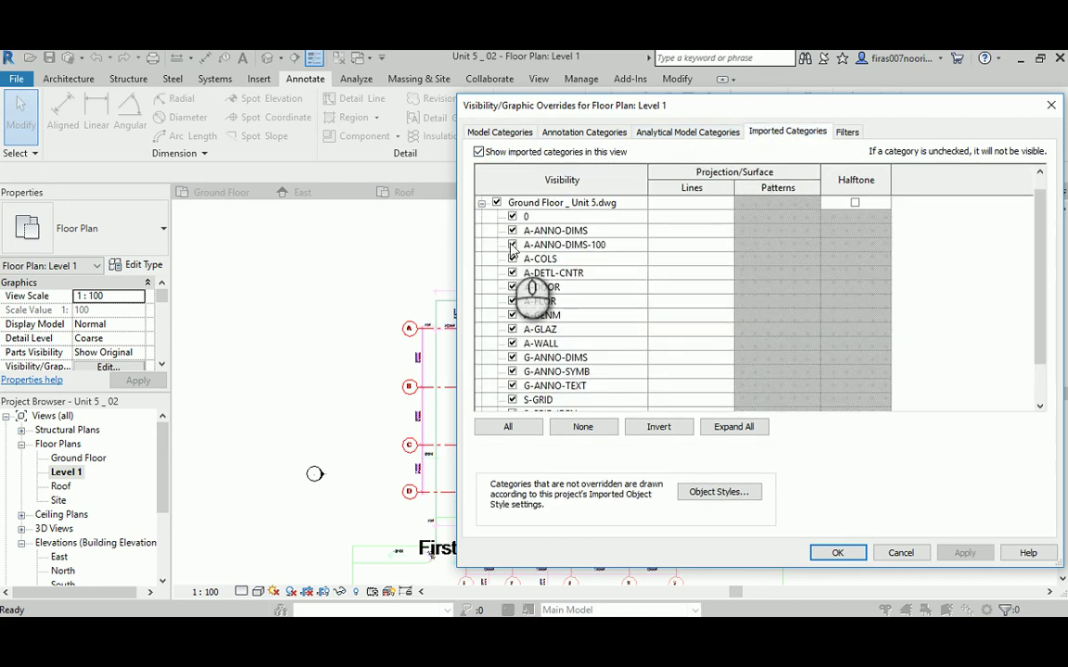
pyautogui.click(513, 245)
pyautogui.click(834, 554)
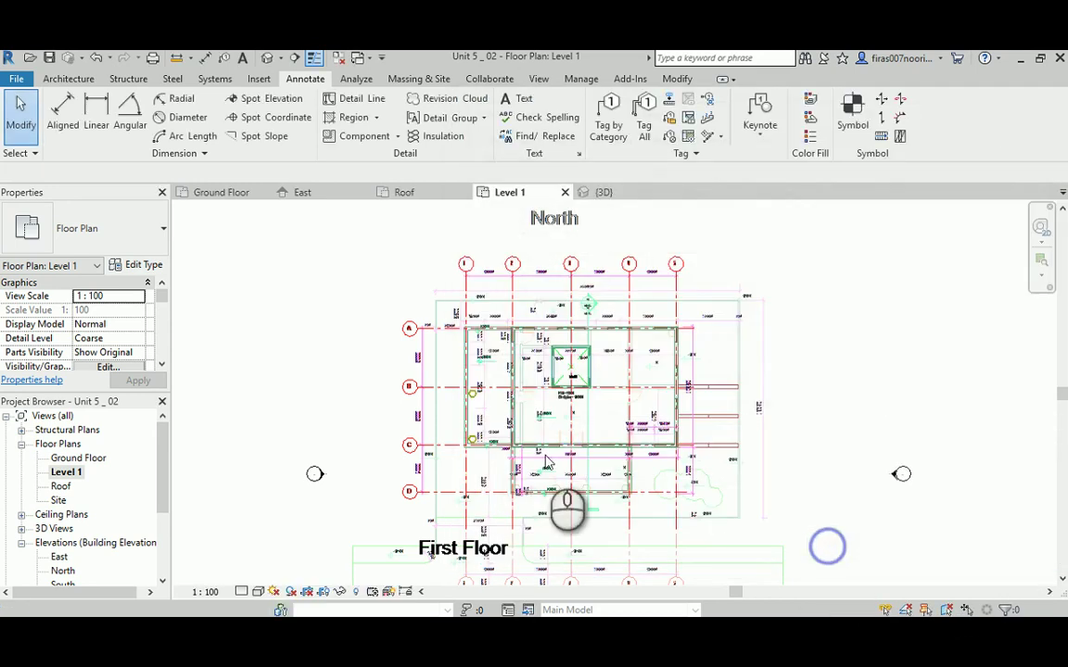
# Open the Roof floor plan and hide the A-ANNO-DIMS layer of Roof_Unit 5.dwg in its imported-category visibility overrides
pyautogui.click(61, 486)
pyautogui.doubleClick(61, 486)
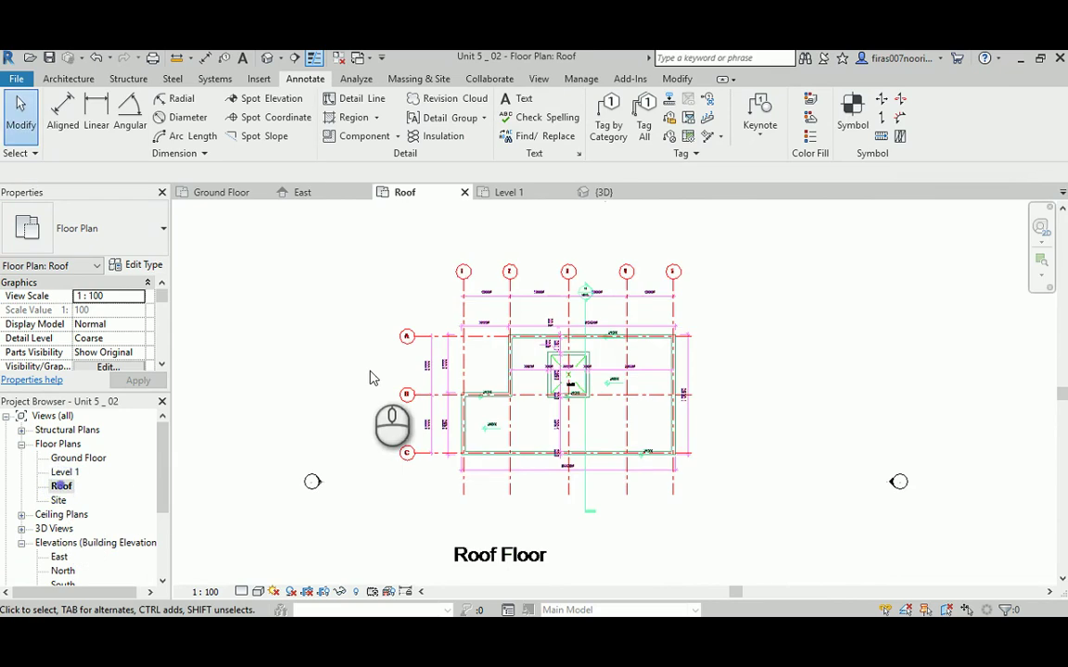
pyautogui.scroll(3, 375, 371)
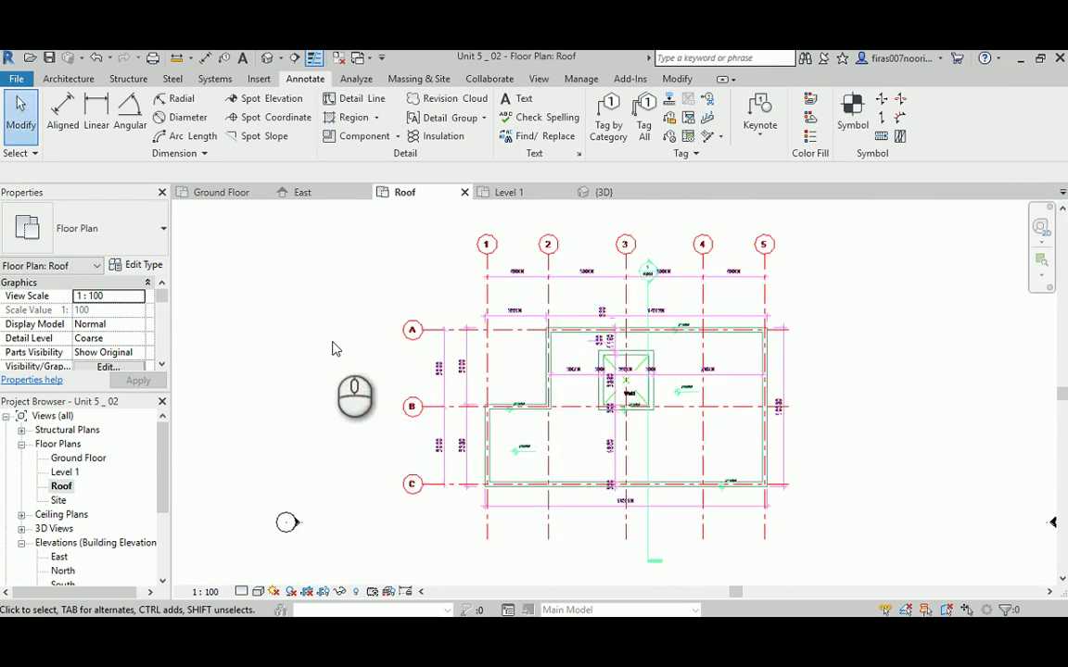
pyautogui.press('v')
pyautogui.press('g')
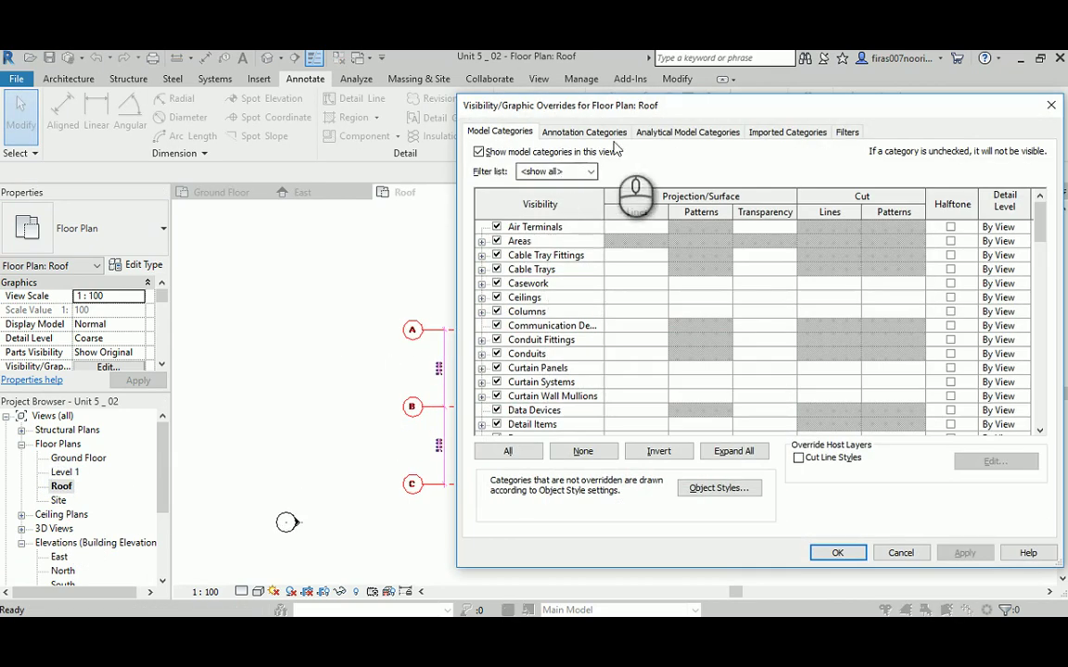
pyautogui.click(781, 133)
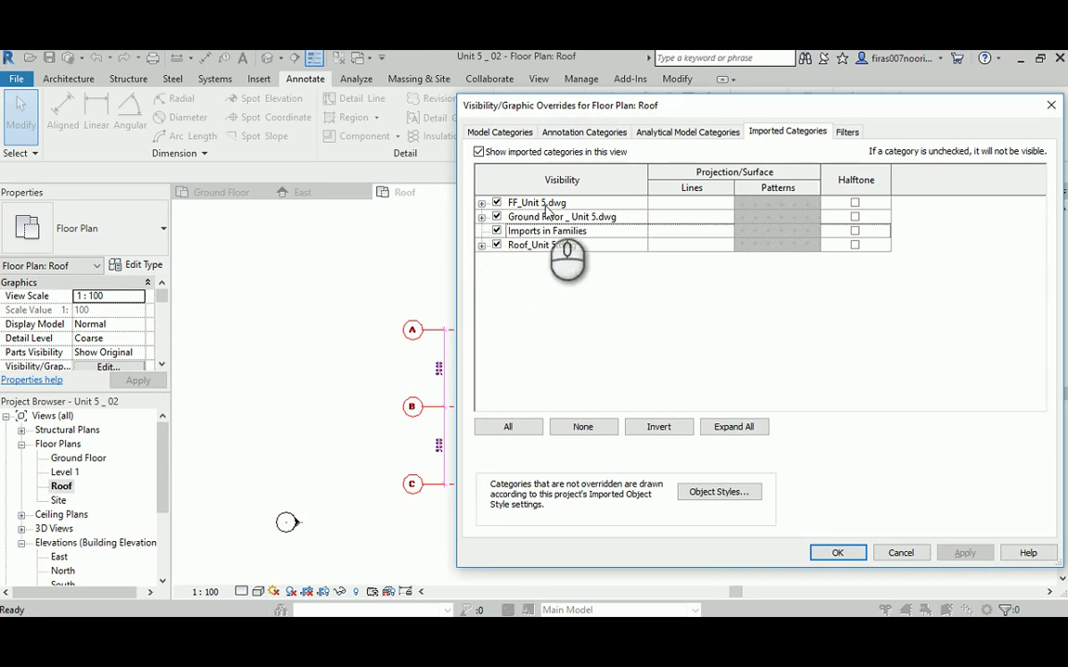
pyautogui.click(481, 246)
pyautogui.click(511, 273)
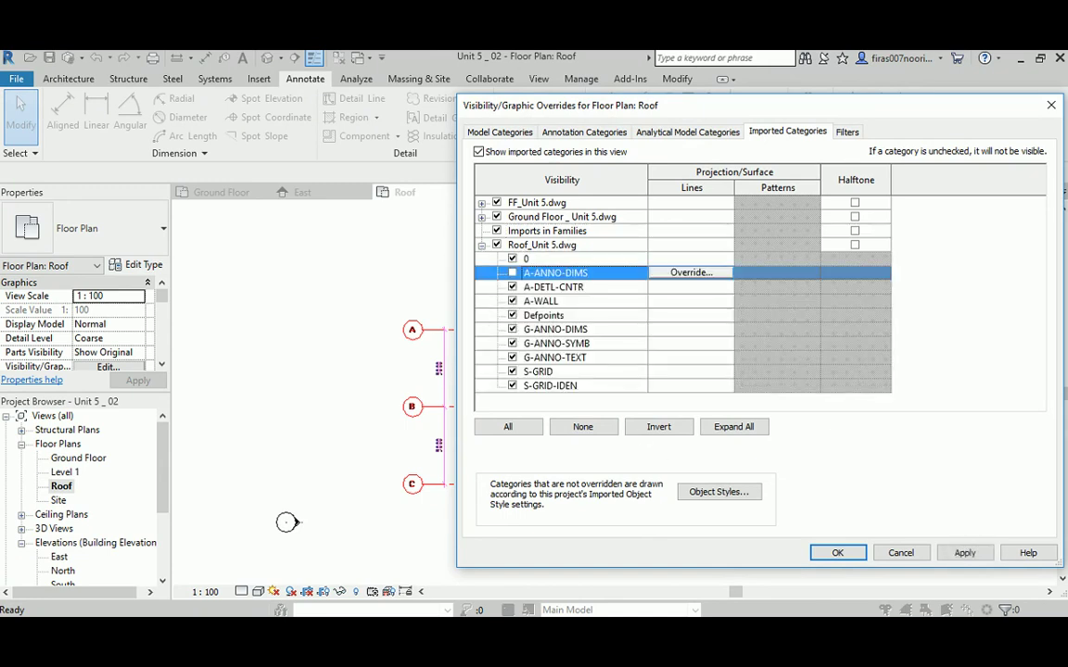
pyautogui.click(965, 553)
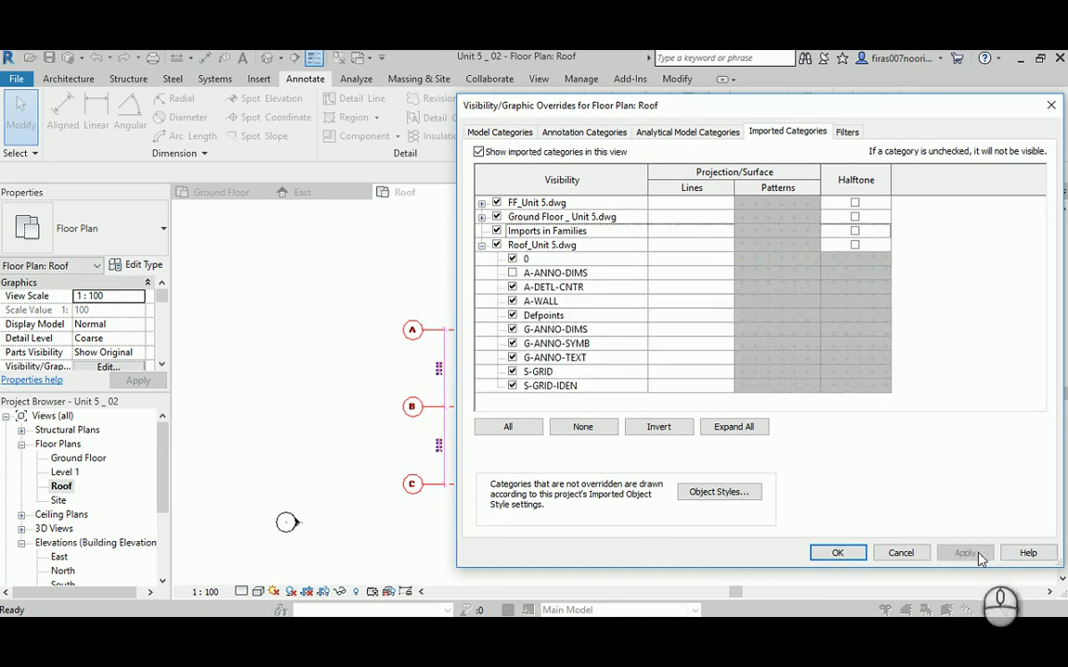
pyautogui.click(837, 553)
# Return to the Level 1 floor plan and hide the A-ANNO-DIMS layer of FF_Unit 5.dwg in its imported-category visibility overrides
pyautogui.doubleClick(66, 472)
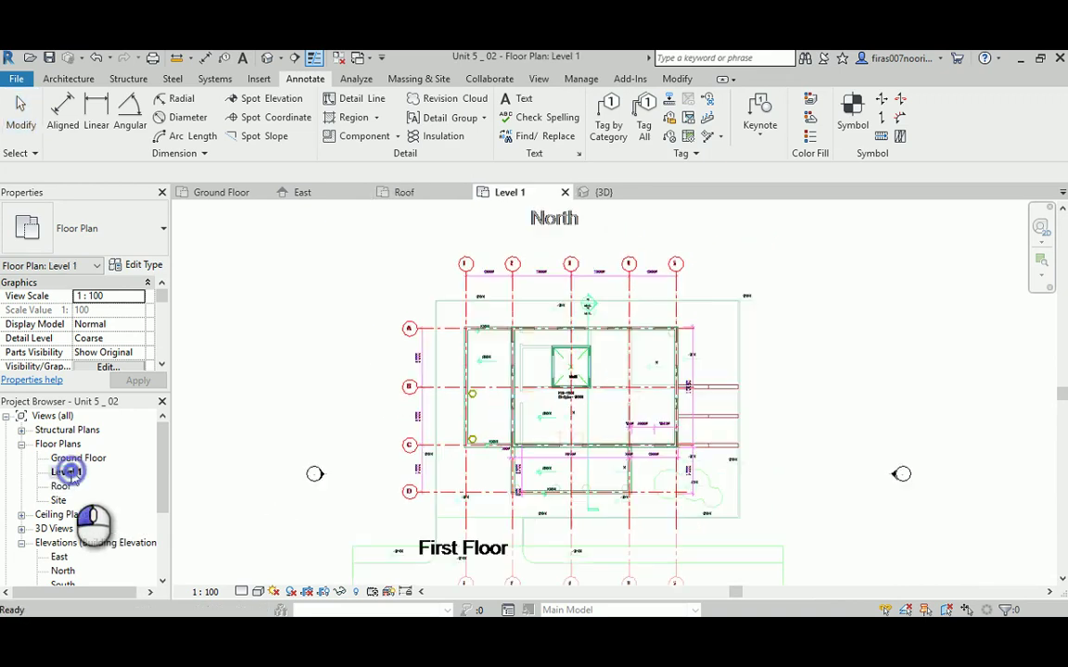
pyautogui.scroll(3, 320, 394)
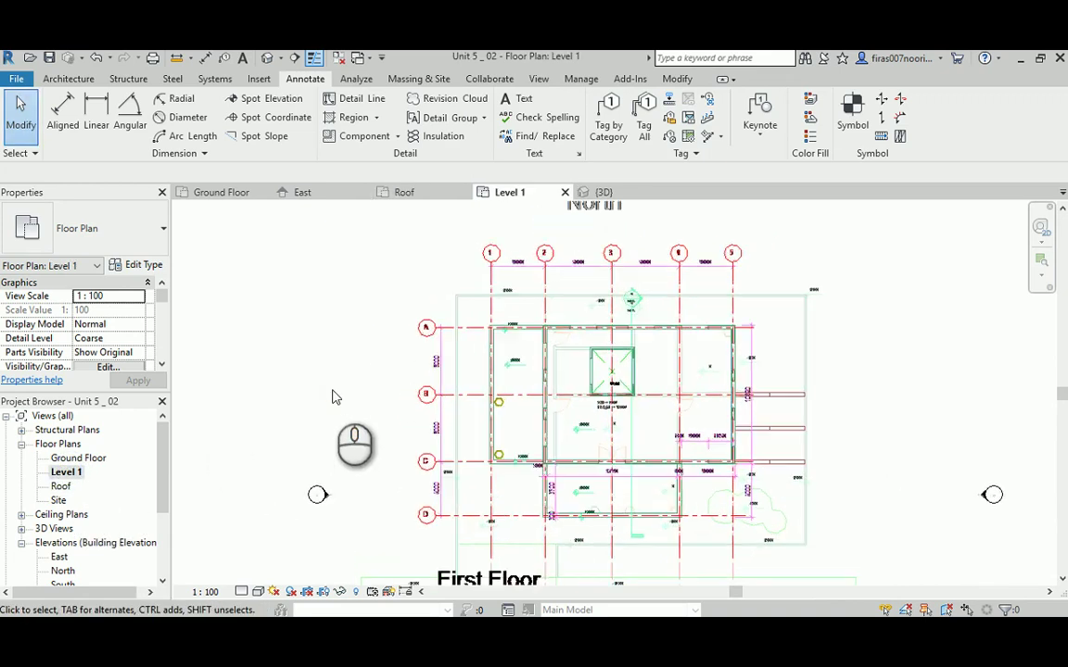
pyautogui.scroll(1, 335, 397)
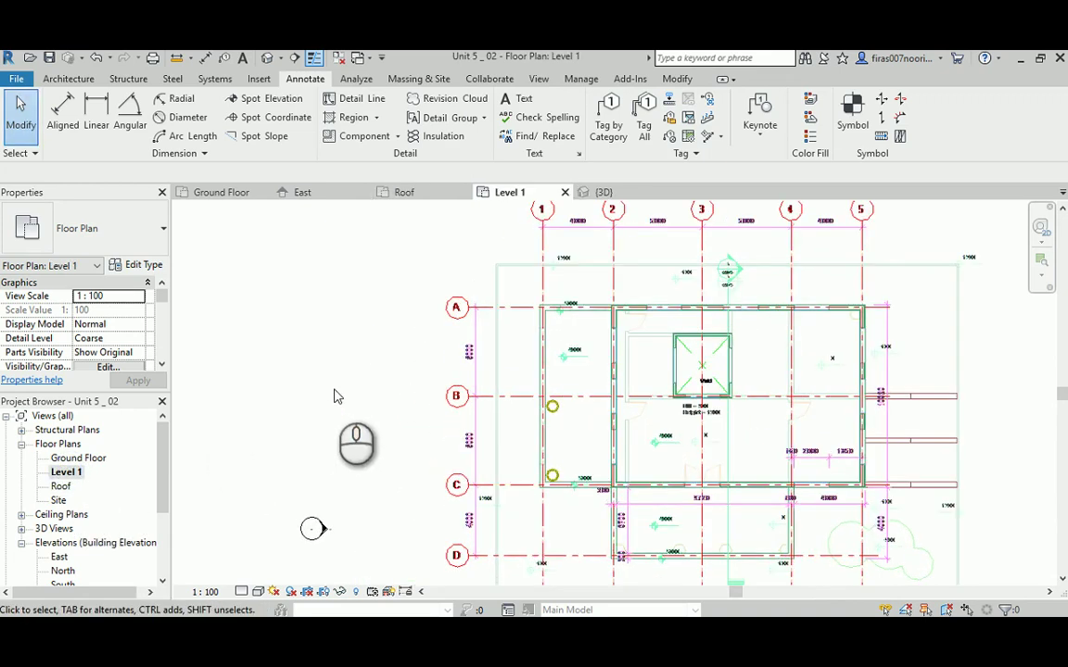
pyautogui.press('v')
pyautogui.press('v')
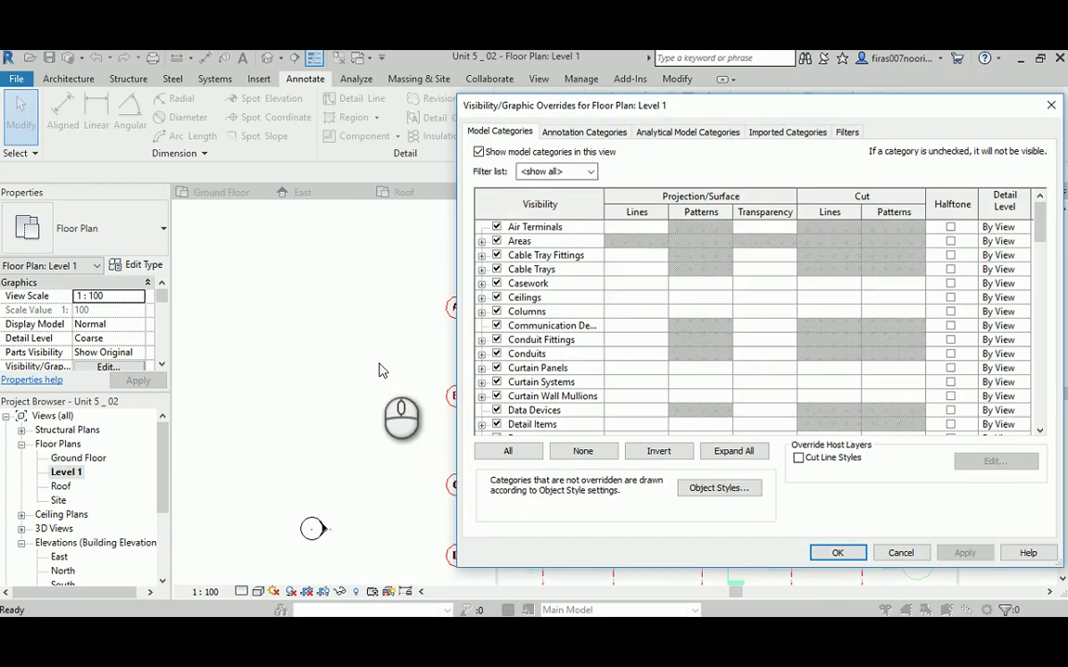
pyautogui.click(786, 133)
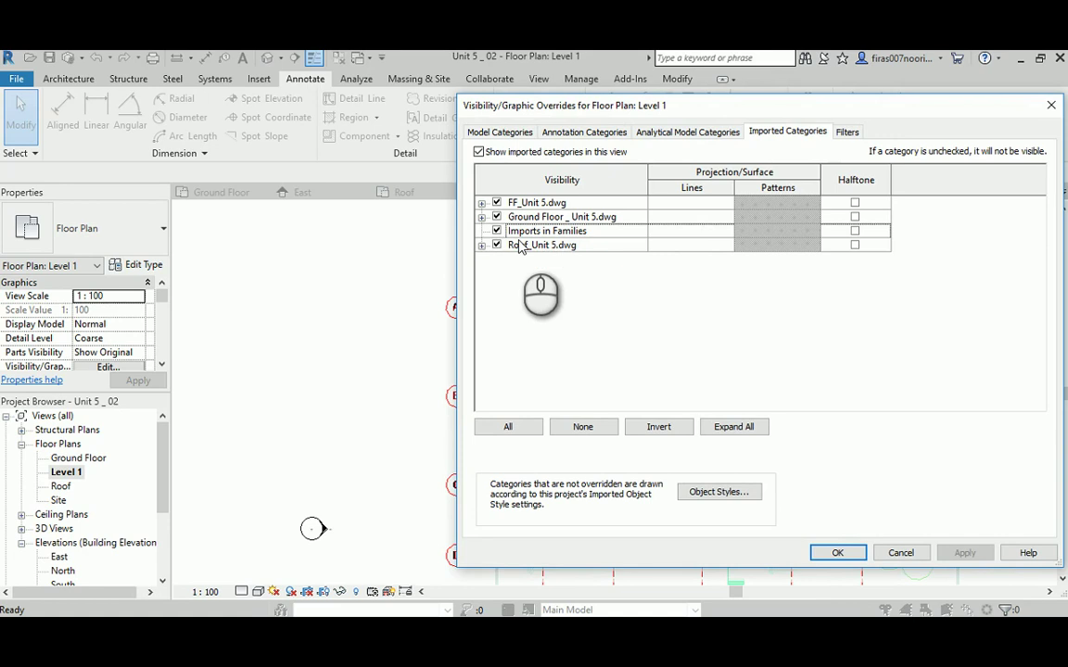
pyautogui.click(481, 203)
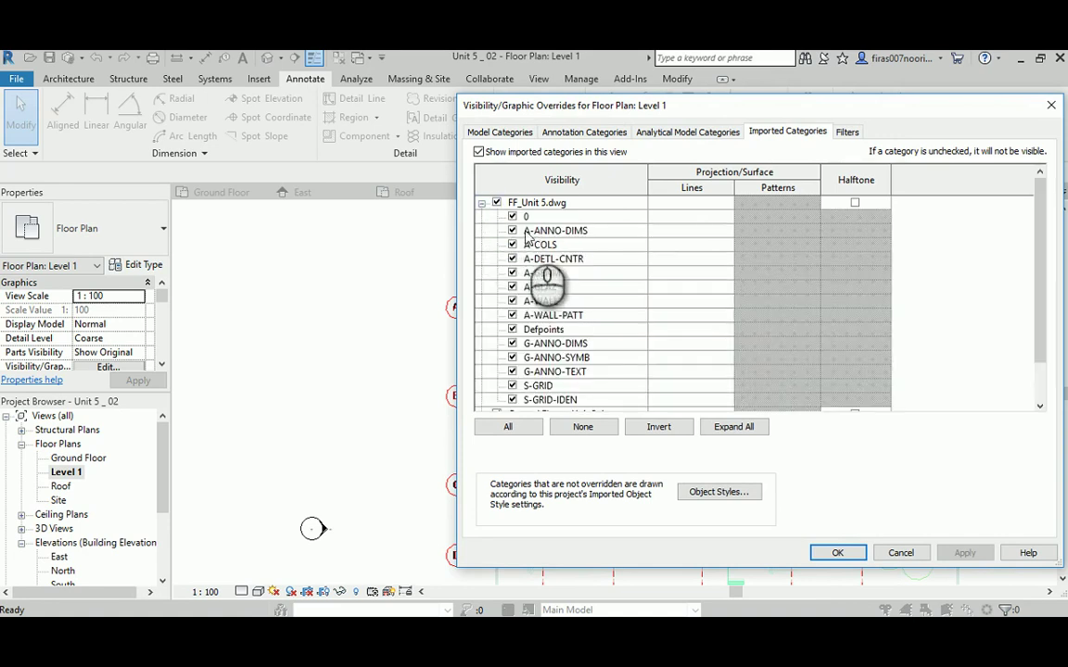
pyautogui.click(512, 231)
pyautogui.click(964, 552)
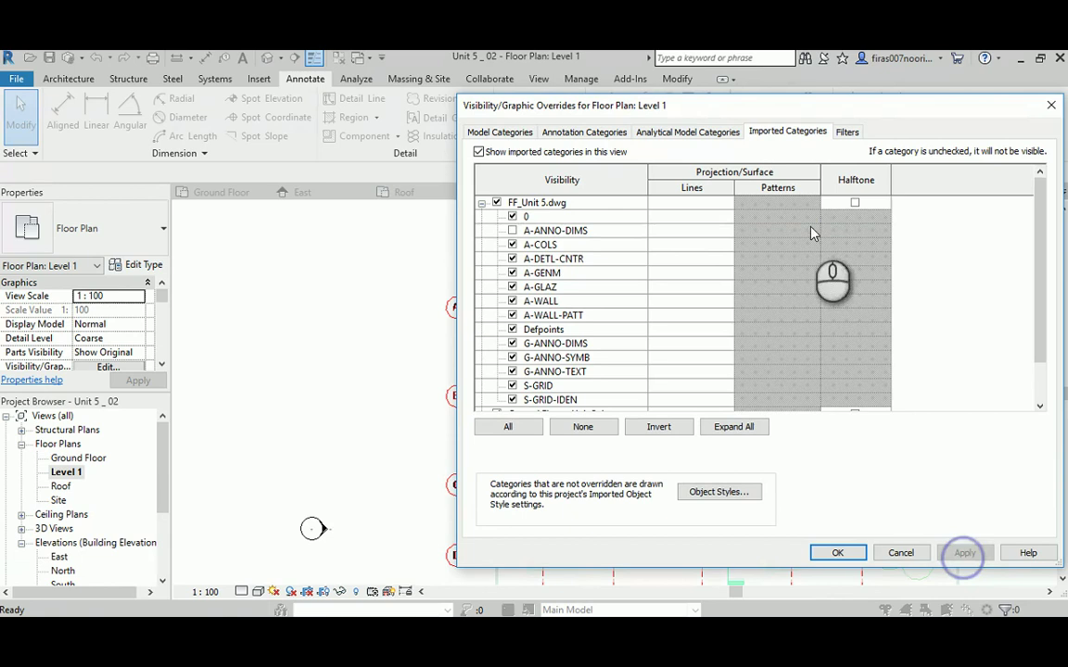
pyautogui.click(834, 553)
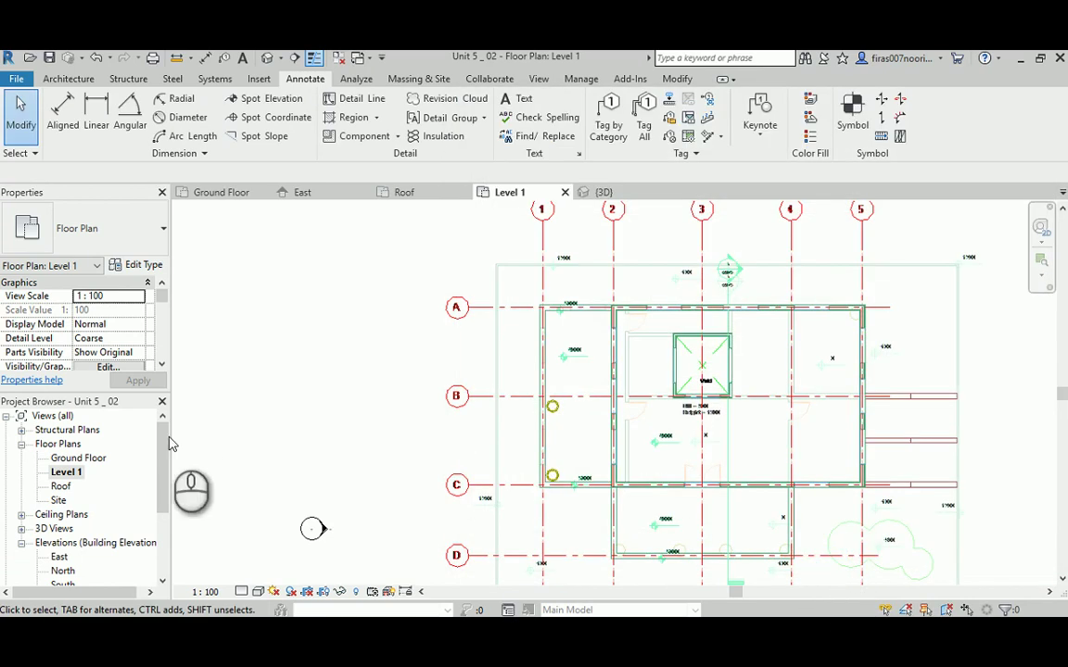
# In the Ground Floor plan, draw grid 1 over the imported grid line 1 from its north to its south bubble, with bubbles at both ends
pyautogui.doubleClick(78, 458)
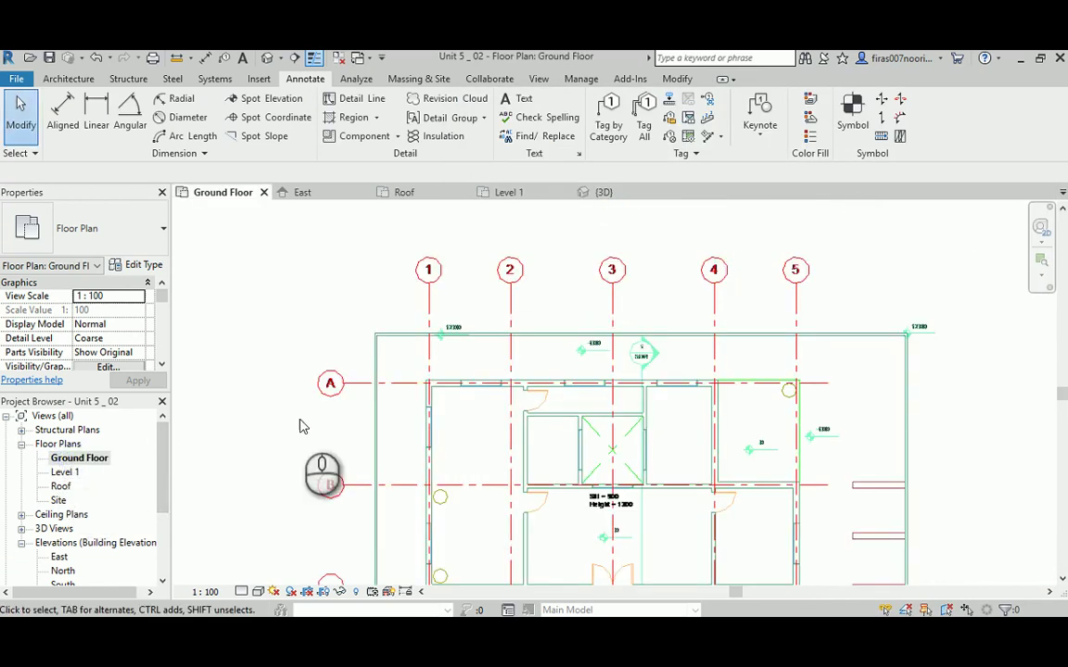
pyautogui.moveTo(302, 425); pyautogui.dragTo(297, 374, button='middle')
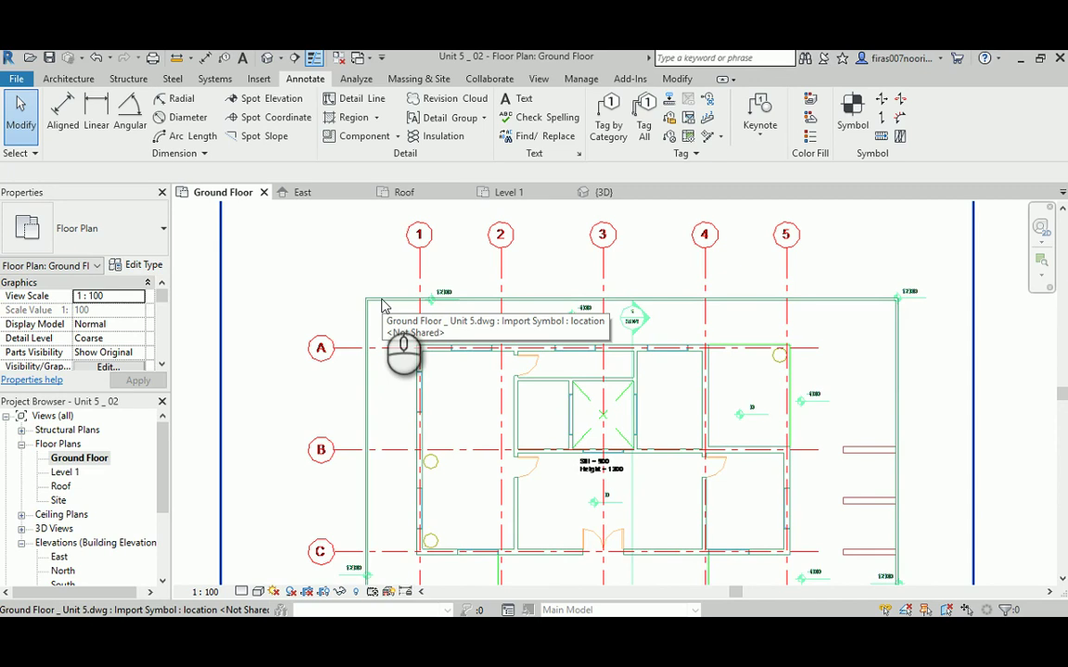
pyautogui.click(67, 79)
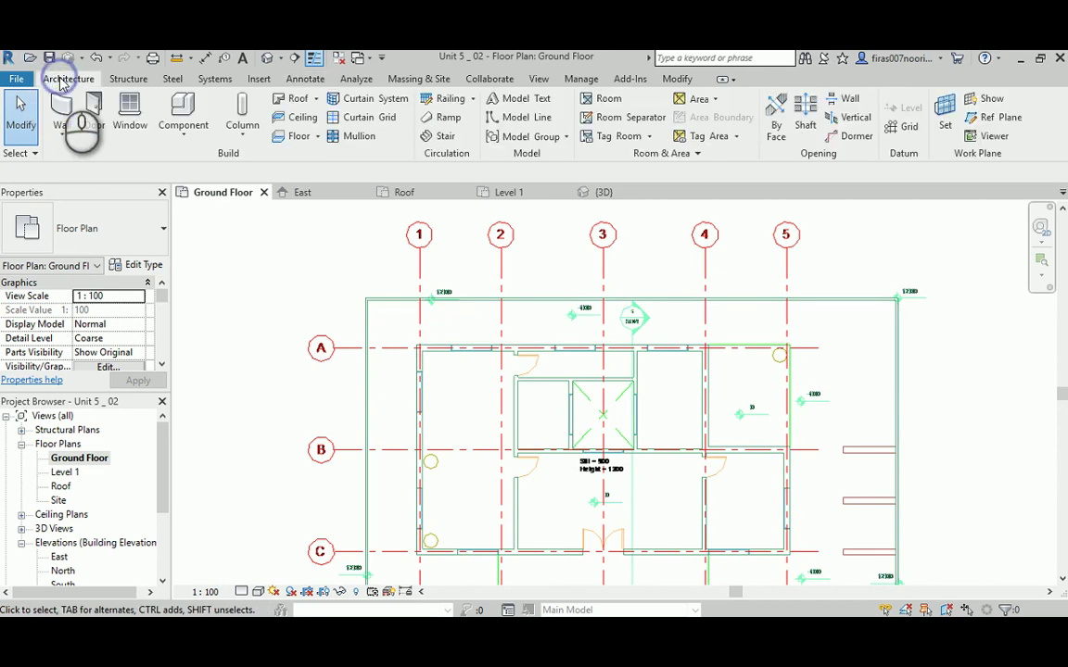
pyautogui.click(905, 129)
pyautogui.click(420, 250)
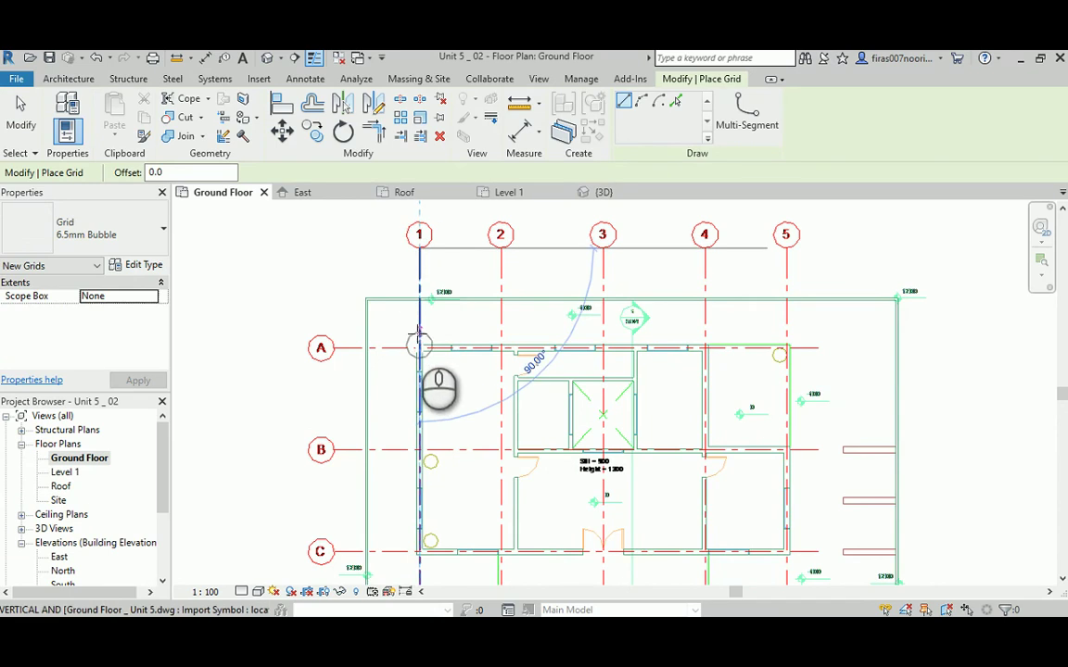
pyautogui.click(420, 445)
pyautogui.moveTo(426, 448); pyautogui.dragTo(415, 222, button='middle')
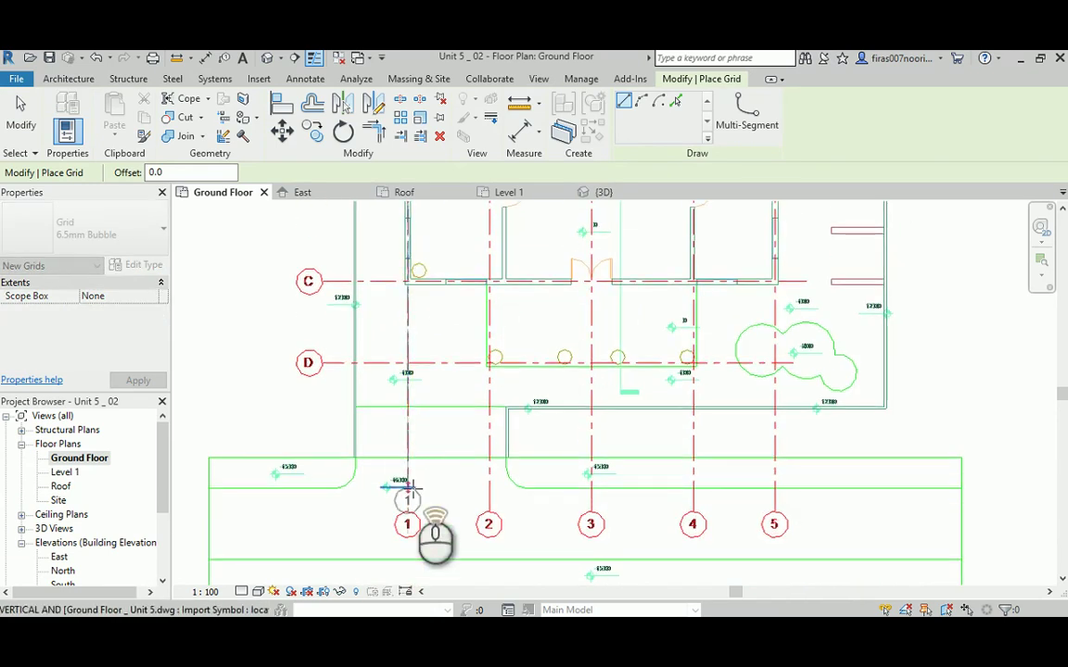
pyautogui.scroll(5, 408, 519)
pyautogui.click(400, 519)
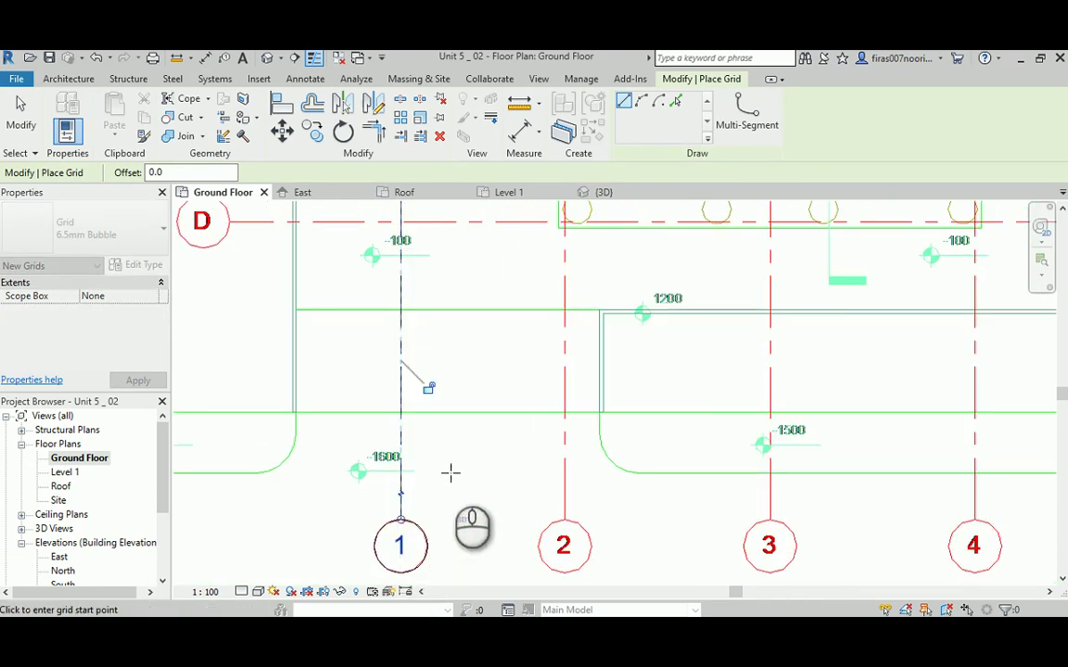
pyautogui.scroll(-6, 439, 527)
pyautogui.scroll(5, 420, 470)
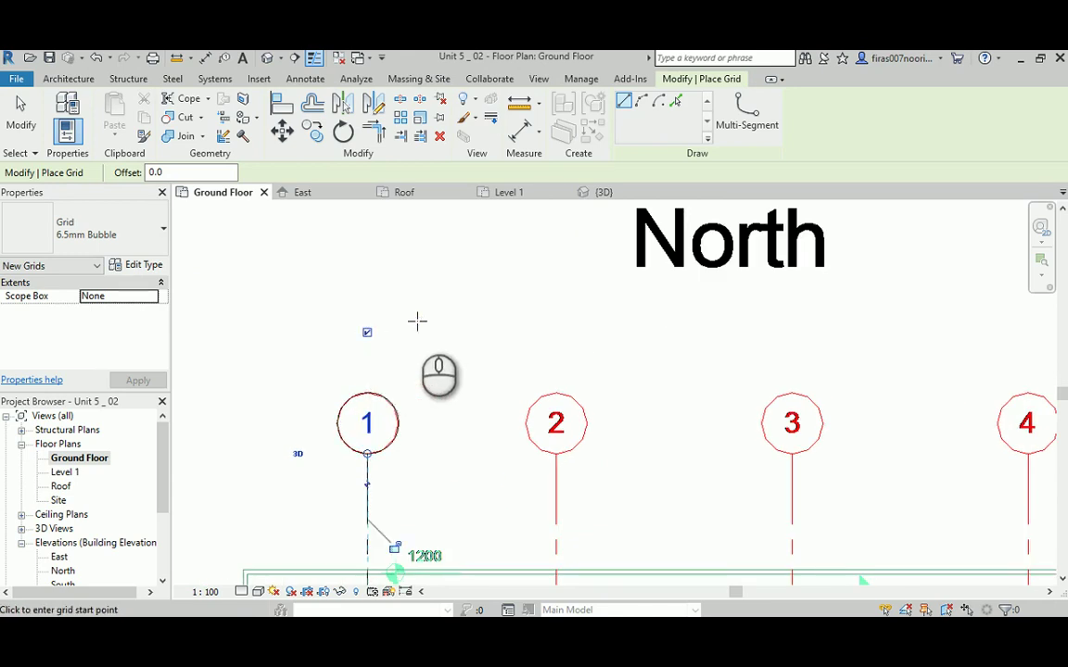
# Draw grid 2 over the imported grid line 2, from its north bubble to its south bubble
pyautogui.scroll(-2, 450, 307)
pyautogui.click(527, 419)
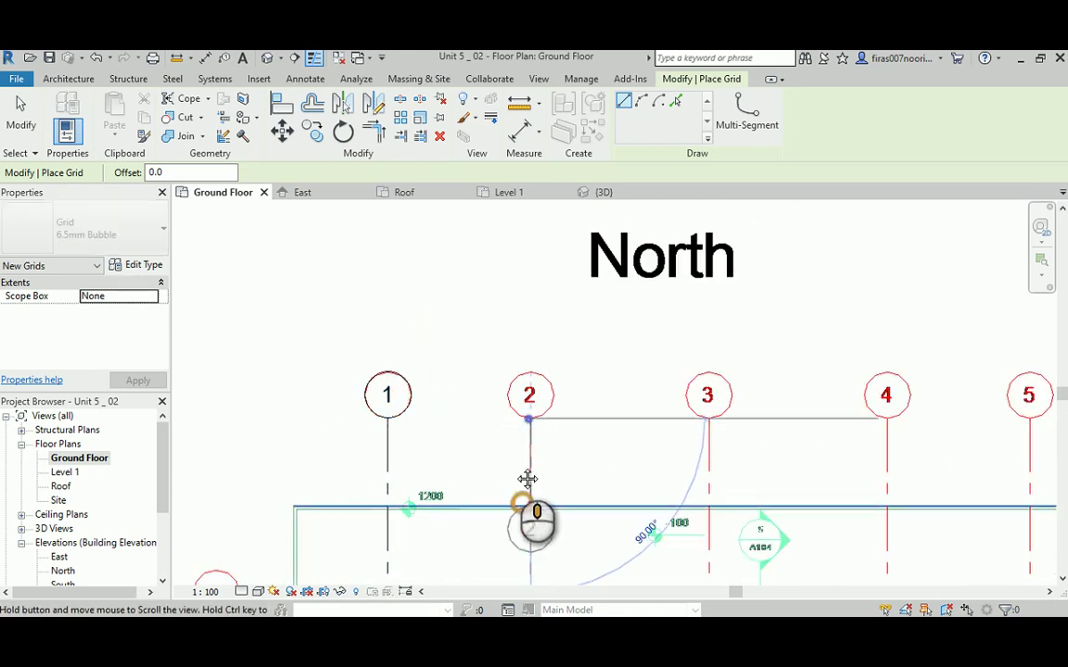
pyautogui.moveTo(527, 476); pyautogui.dragTo(436, 255, button='middle')
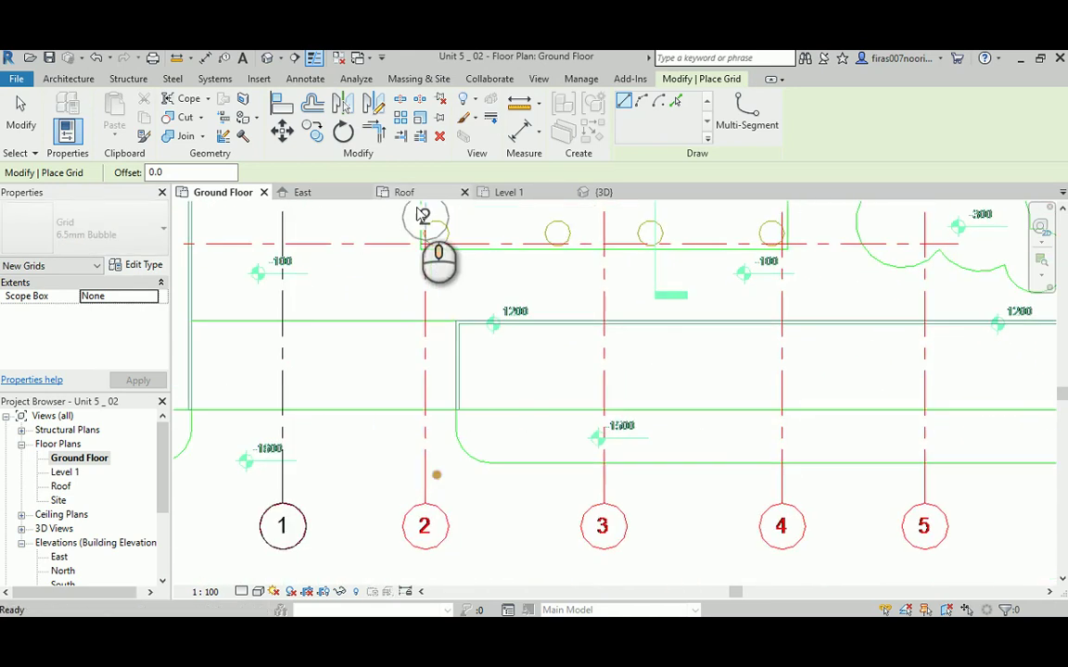
pyautogui.scroll(3, 435, 576)
pyautogui.click(422, 484)
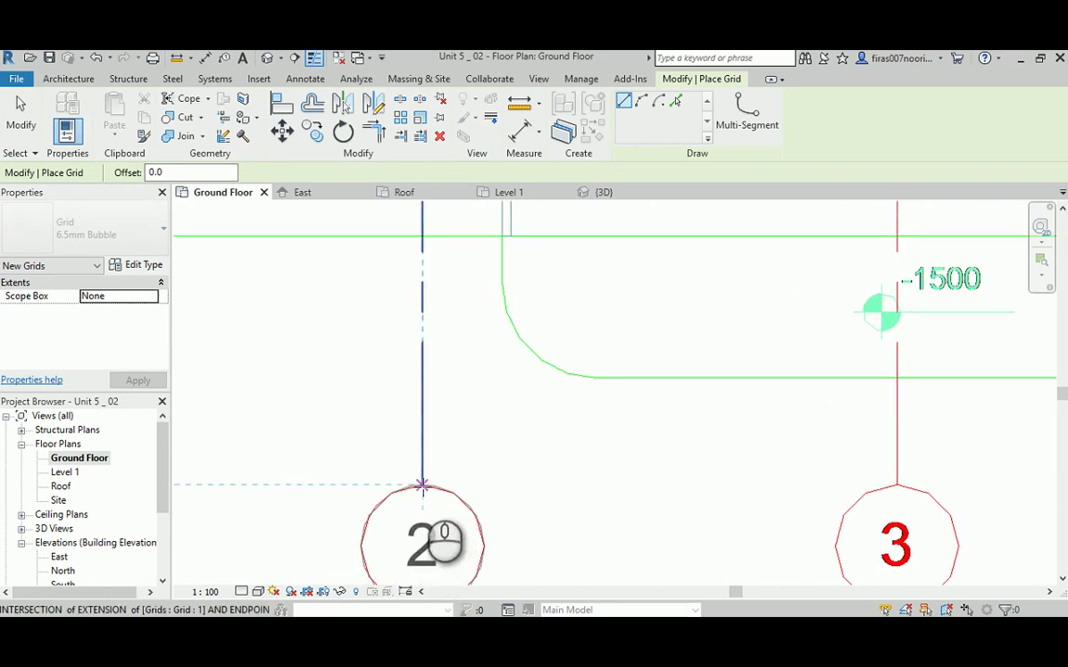
pyautogui.scroll(-4, 480, 510)
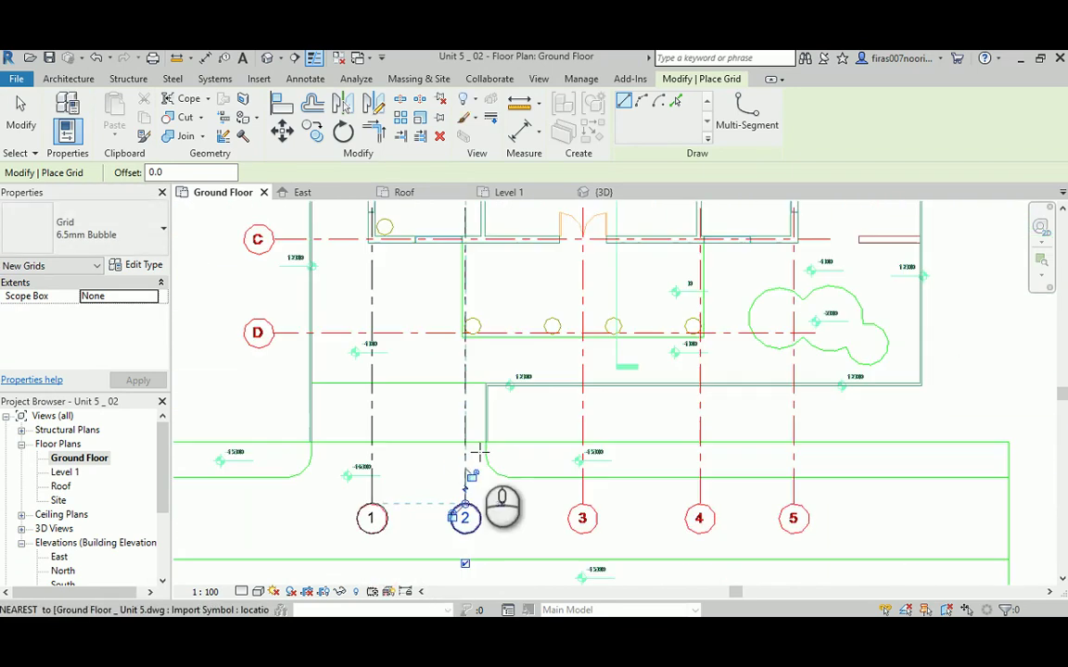
# Show the bubble at the north end of grid 2
pyautogui.moveTo(491, 281); pyautogui.dragTo(483, 488, button='middle')
pyautogui.moveTo(463, 338); pyautogui.dragTo(458, 371, button='middle')
pyautogui.scroll(3, 451, 298)
pyautogui.scroll(1, 451, 299)
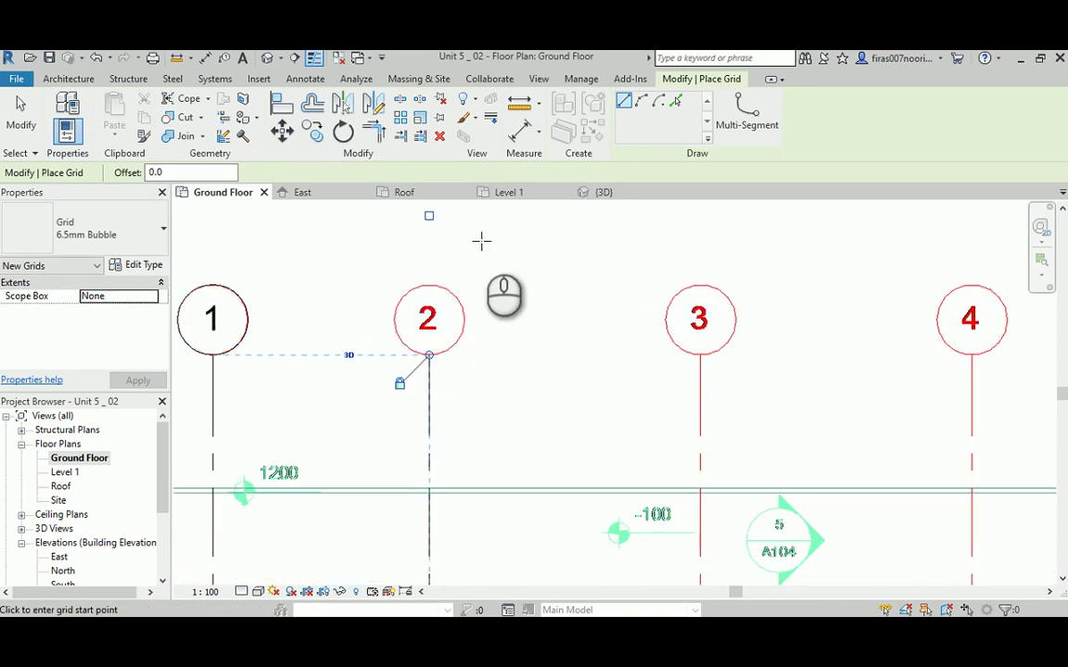
pyautogui.click(429, 215)
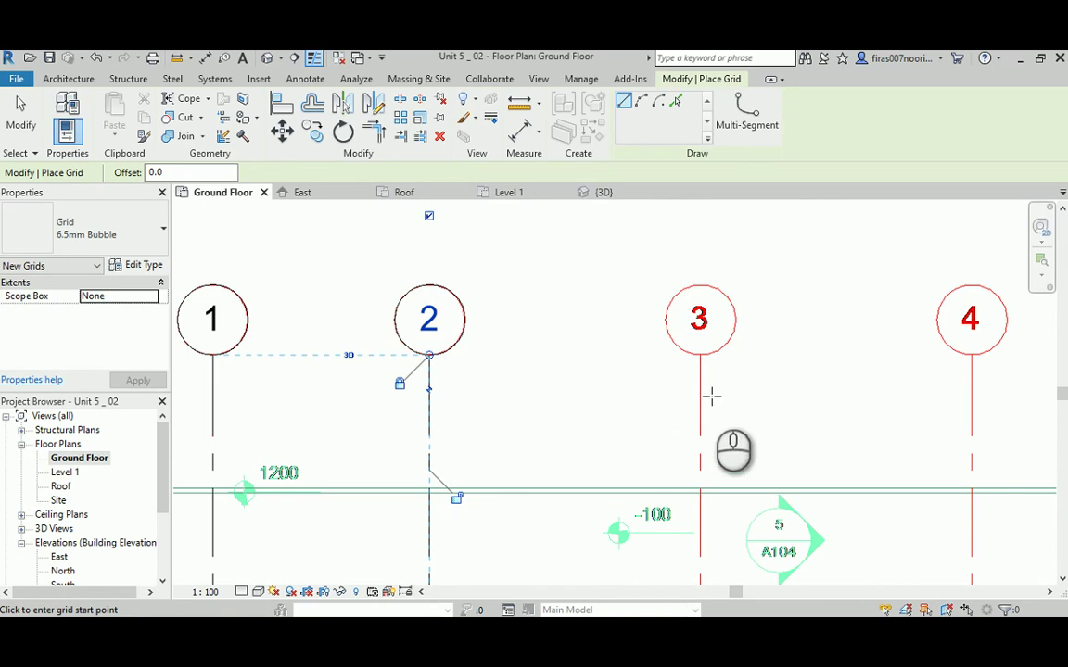
# Draw grid 3 over the imported grid line 3, from its north bubble to its south bubble
pyautogui.click(700, 357)
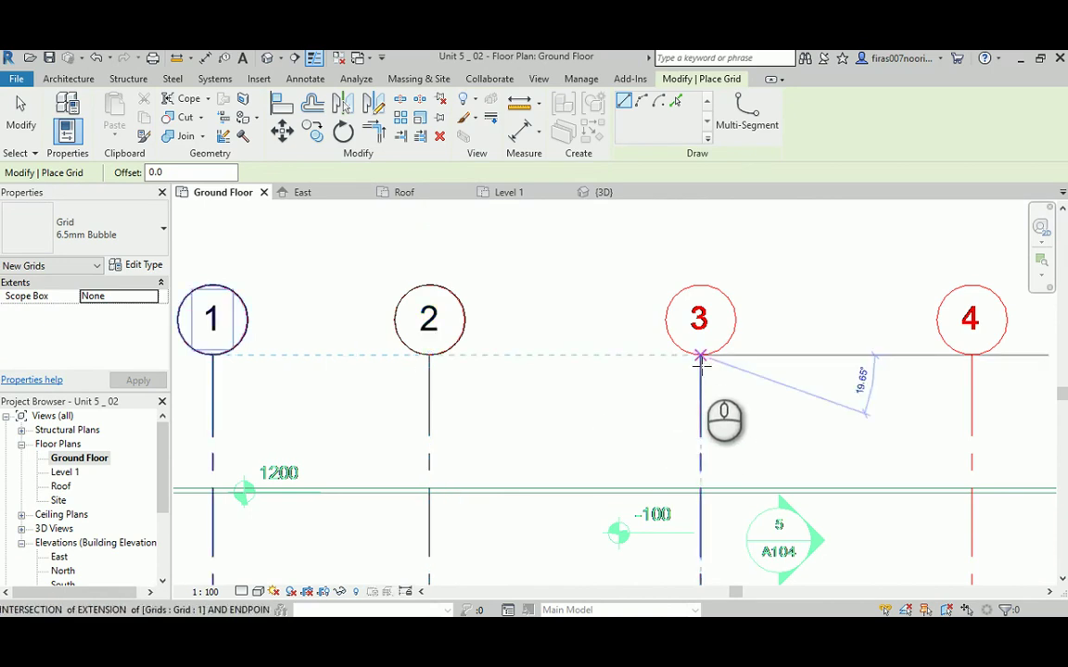
pyautogui.moveTo(700, 357); pyautogui.dragTo(523, 301, button='middle')
pyautogui.scroll(-4, 524, 301)
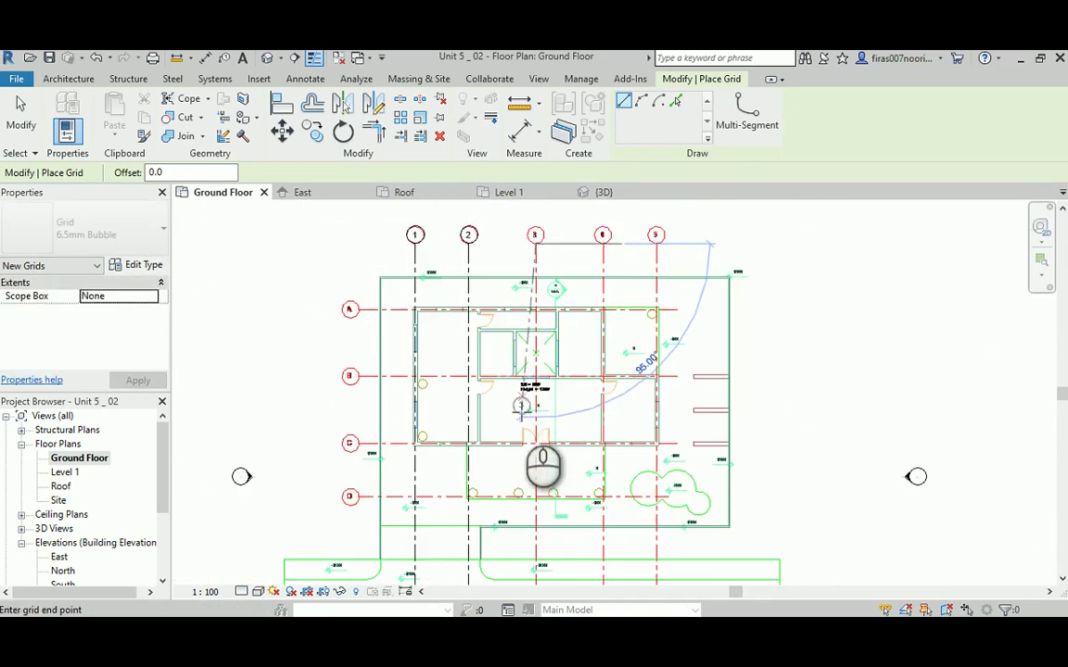
pyautogui.moveTo(522, 411); pyautogui.dragTo(450, 391, button='middle')
pyautogui.scroll(4, 450, 391)
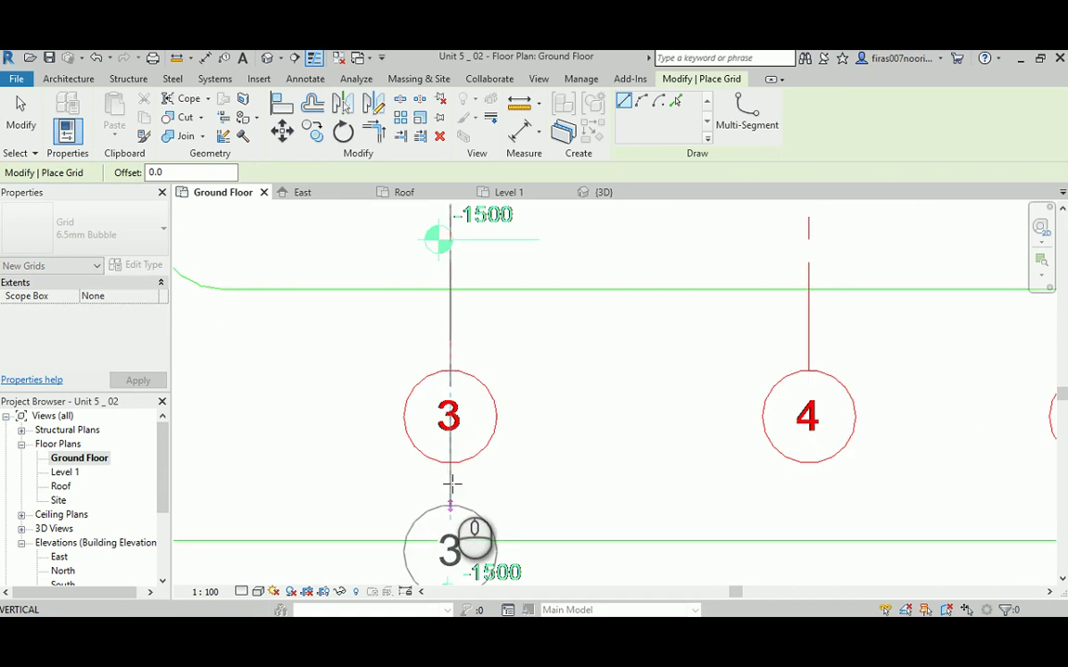
pyautogui.click(450, 371)
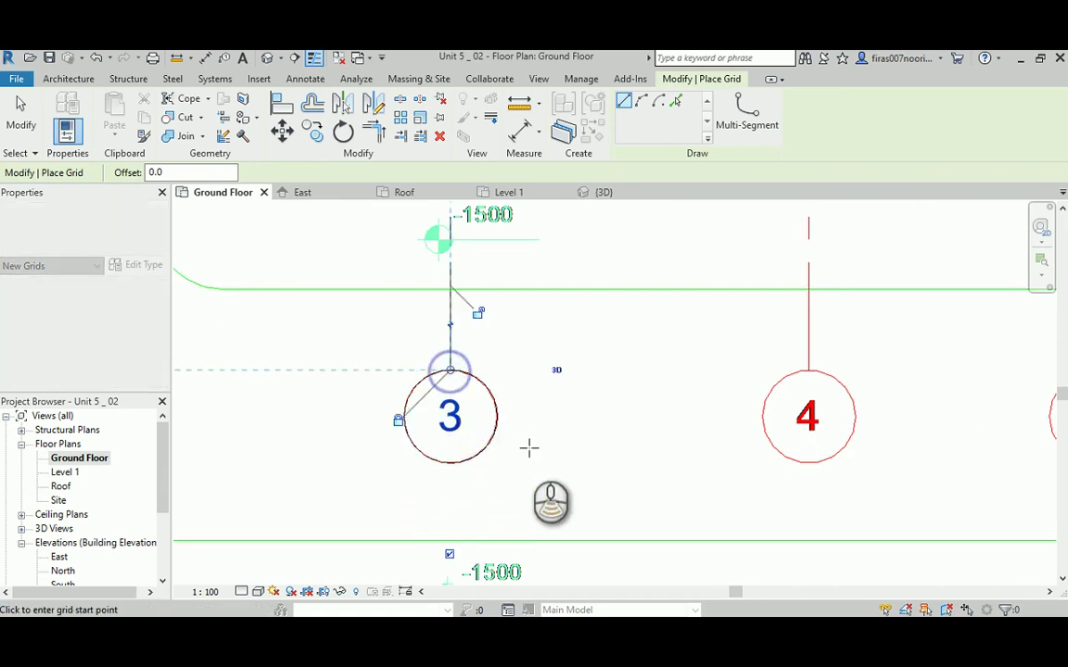
# Show the bubble at the north end of grid 3
pyautogui.scroll(-5, 529, 445)
pyautogui.moveTo(529, 446)
pyautogui.mouseDown(button='middle')
pyautogui.moveTo(563, 399)
pyautogui.moveTo(540, 602)
pyautogui.mouseUp(button='middle')
pyautogui.moveTo(546, 326); pyautogui.dragTo(539, 474, button='middle')
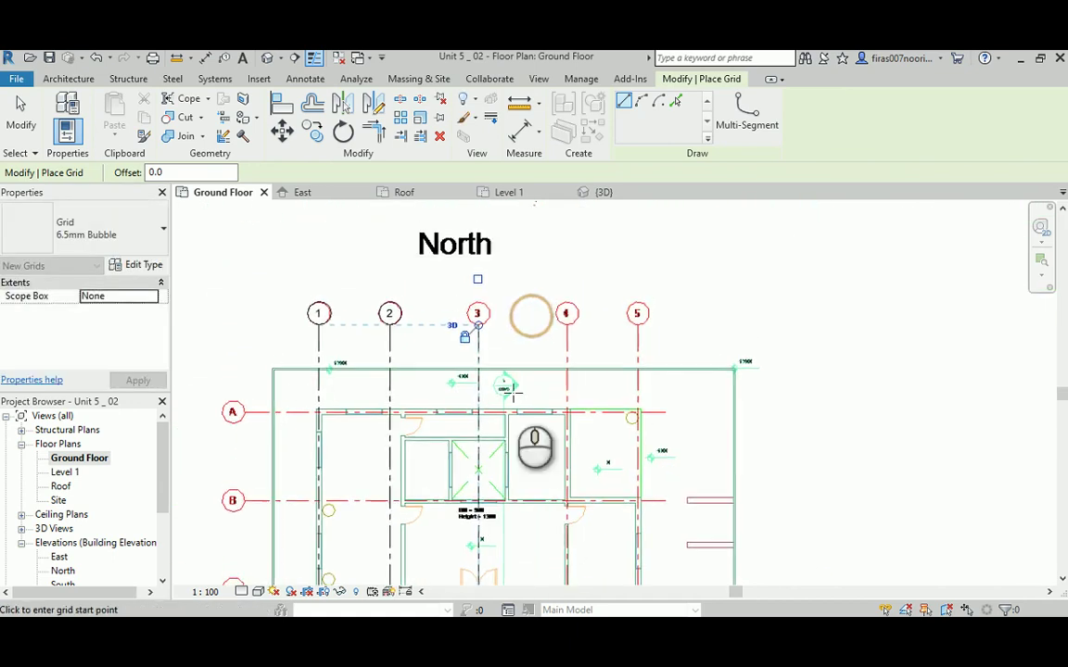
pyautogui.scroll(4, 464, 310)
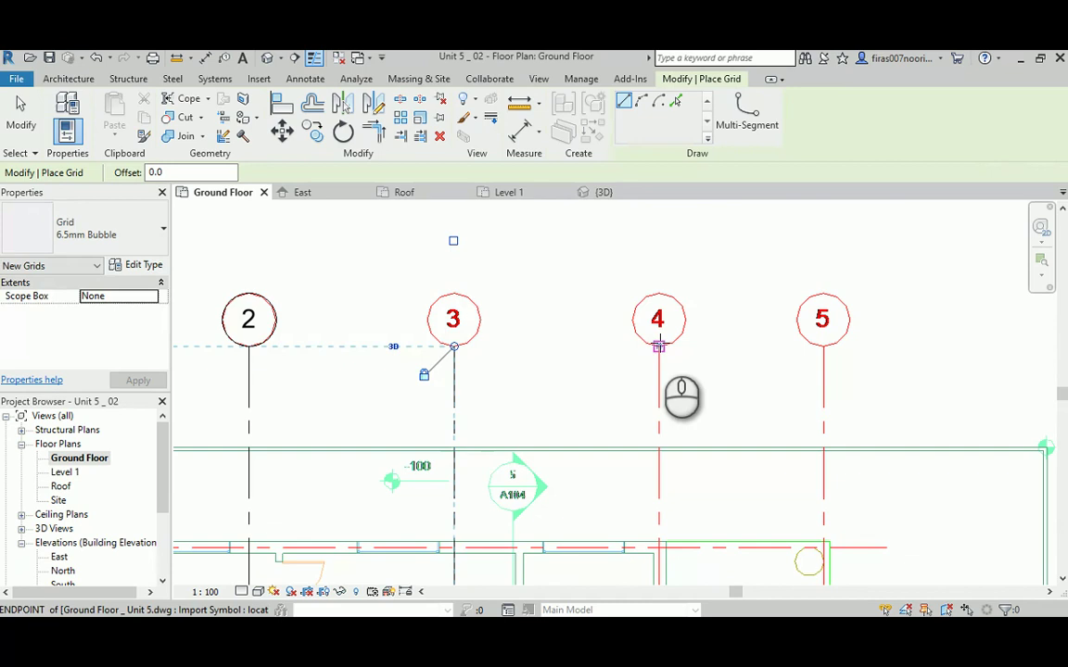
pyautogui.click(454, 240)
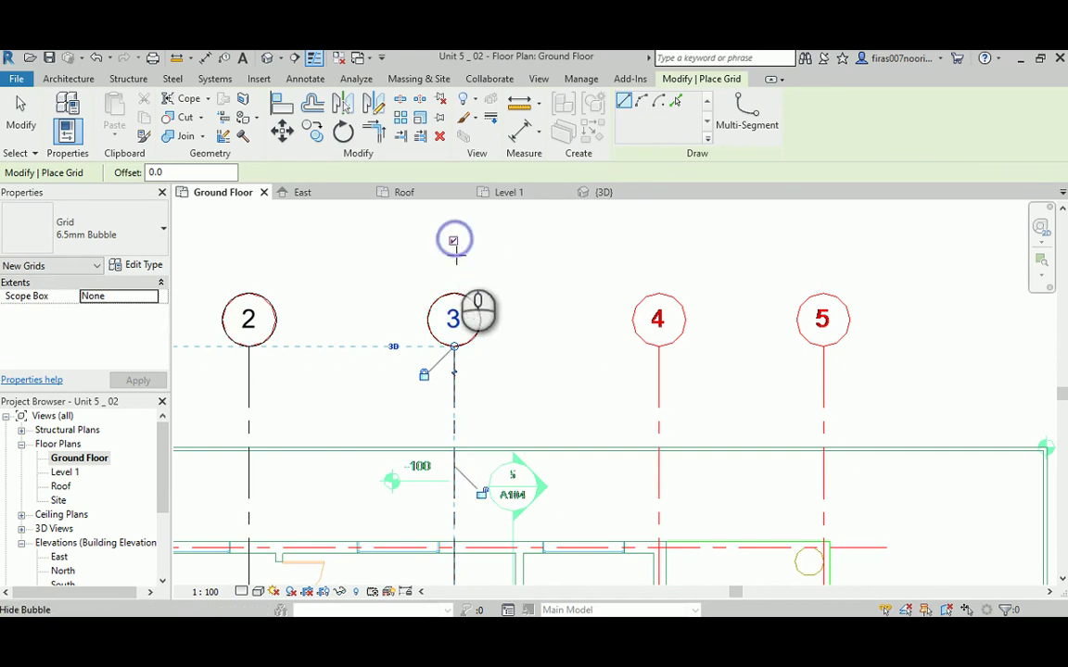
# Draw grid 4 over the imported grid line 4, from its north bubble to its south bubble
pyautogui.click(656, 346)
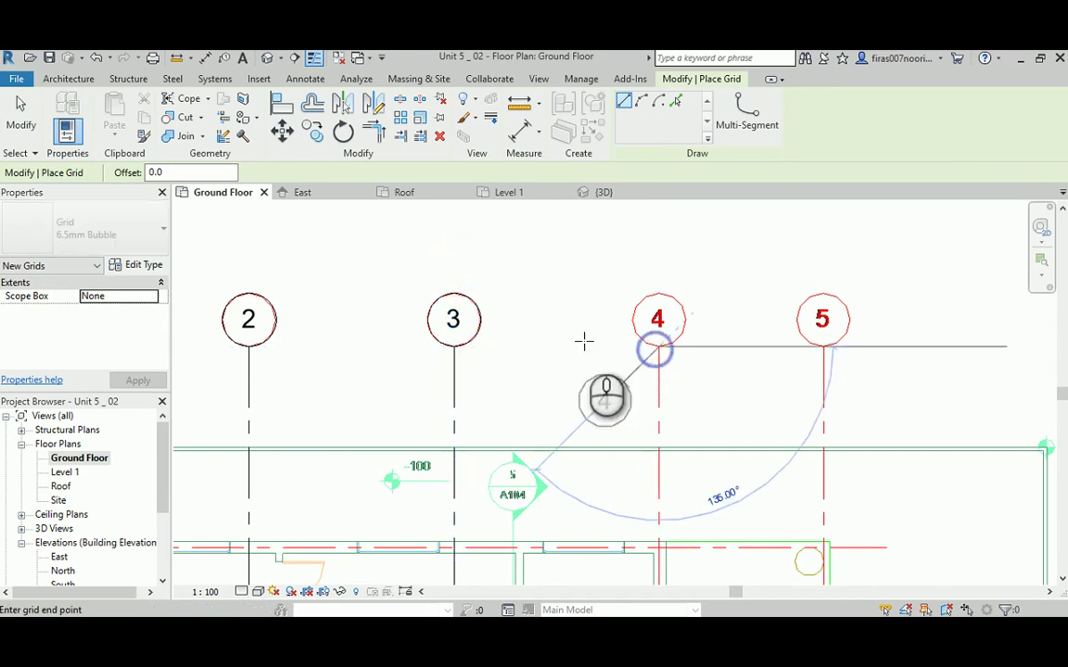
pyautogui.scroll(-5, 558, 322)
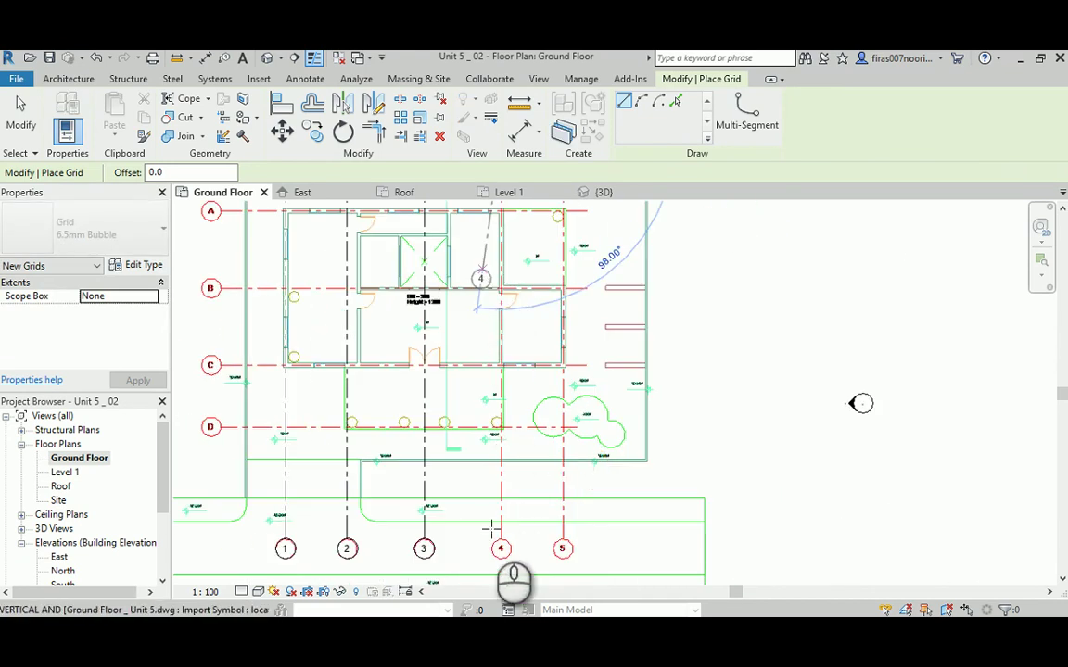
pyautogui.scroll(5, 501, 543)
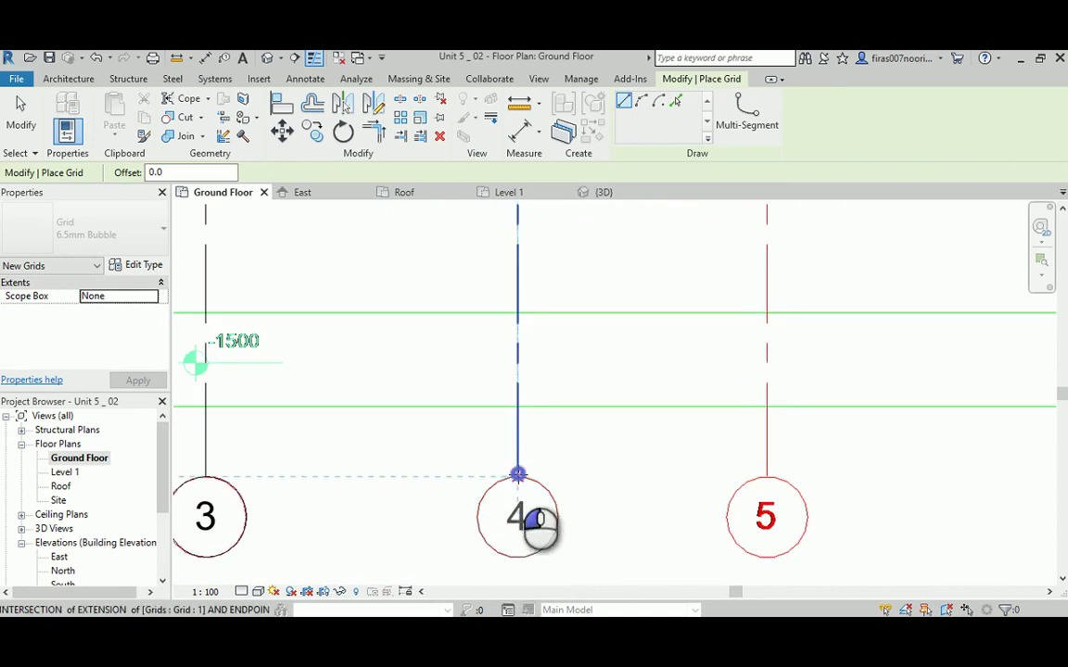
# Show the bubble at the north end of grid 4
pyautogui.scroll(-5, 576, 500)
pyautogui.moveTo(606, 531); pyautogui.dragTo(598, 658, button='middle')
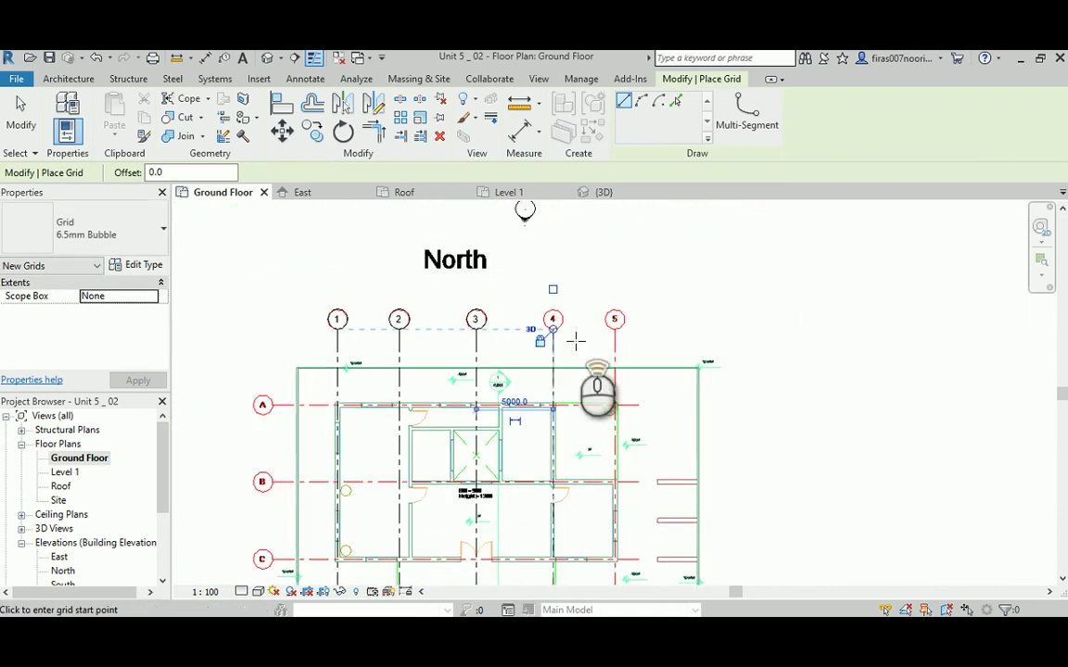
pyautogui.scroll(3, 575, 341)
pyautogui.scroll(3, 538, 269)
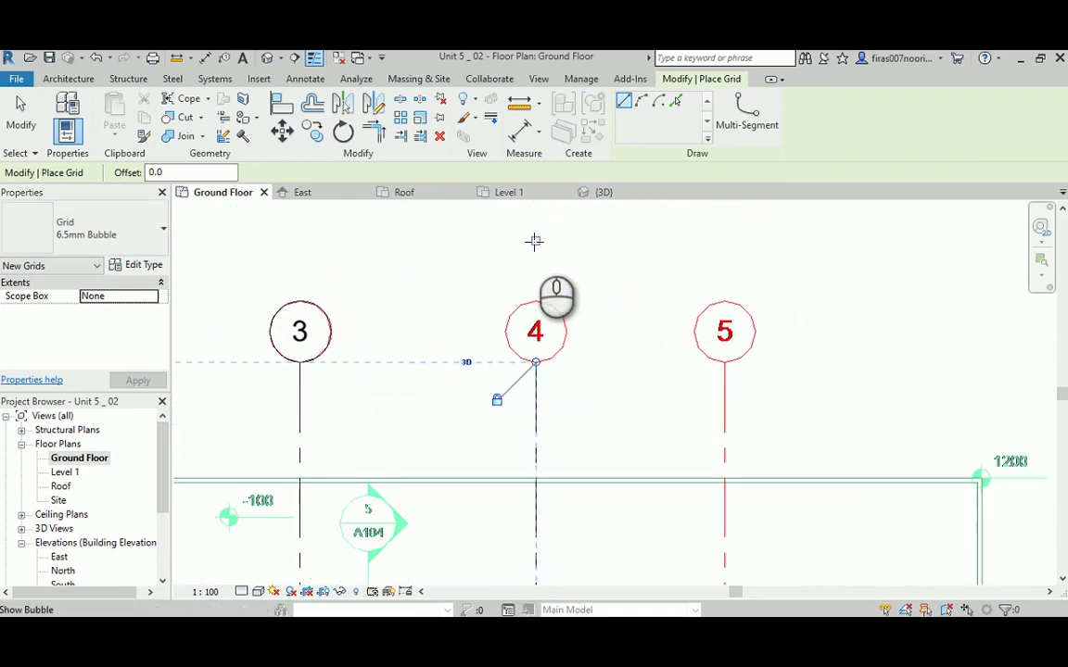
pyautogui.click(535, 240)
# Draw grid 5 over the imported grid line 5, from its north bubble to its south bubble
pyautogui.scroll(-4, 713, 357)
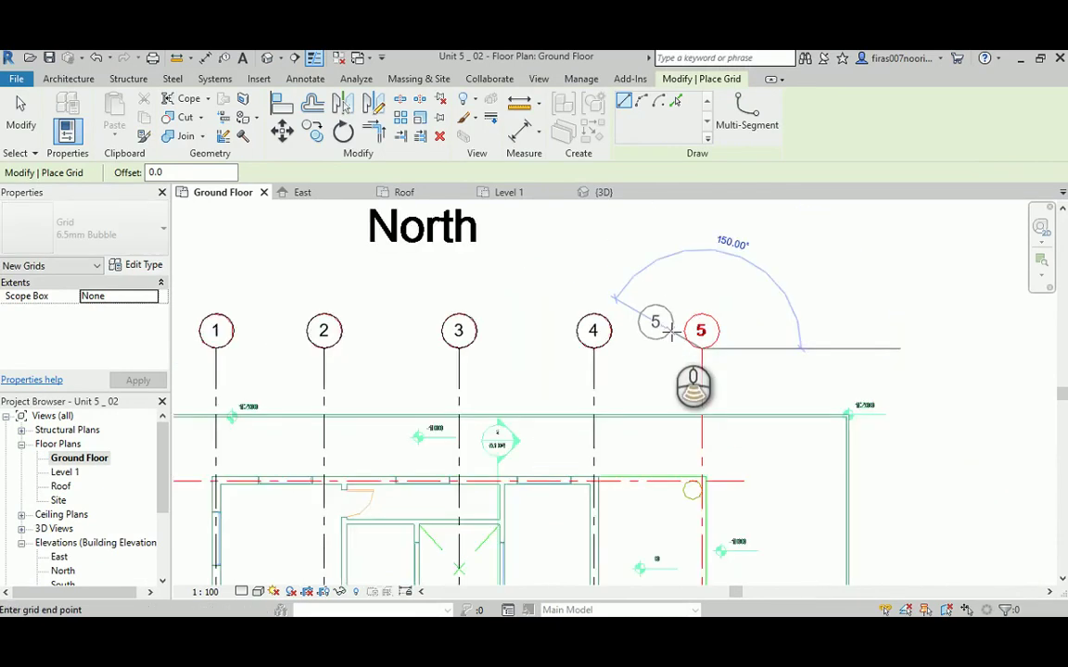
pyautogui.scroll(-2, 669, 364)
pyautogui.moveTo(648, 393); pyautogui.dragTo(632, 445, button='middle')
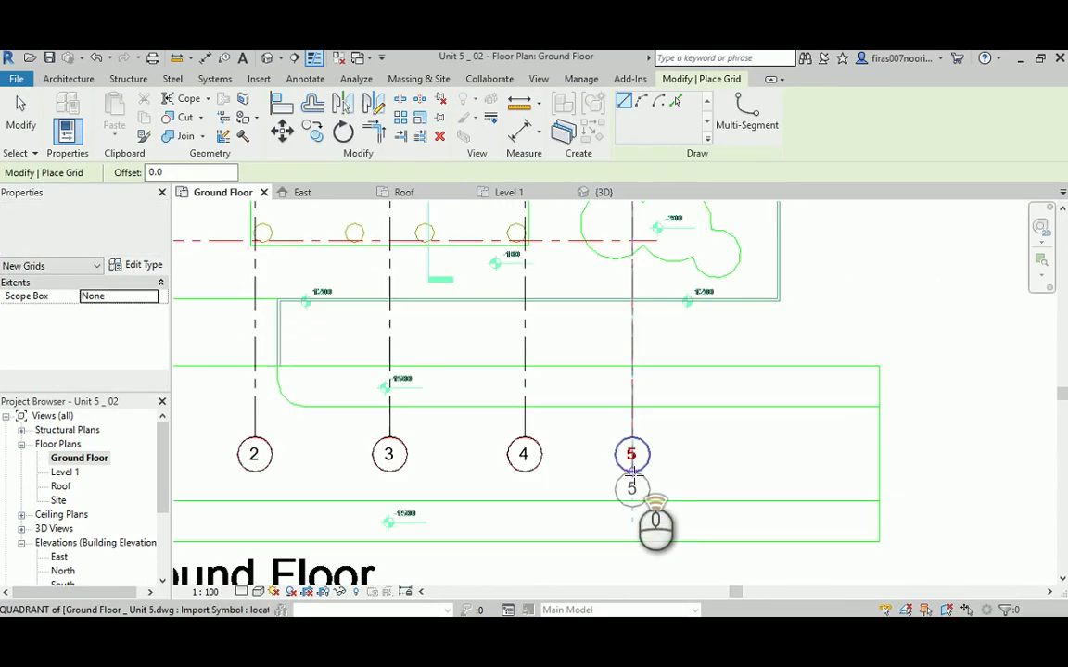
pyautogui.scroll(3, 632, 473)
pyautogui.click(630, 436)
# Show the bubble at the north end of grid 5
pyautogui.scroll(-4, 649, 436)
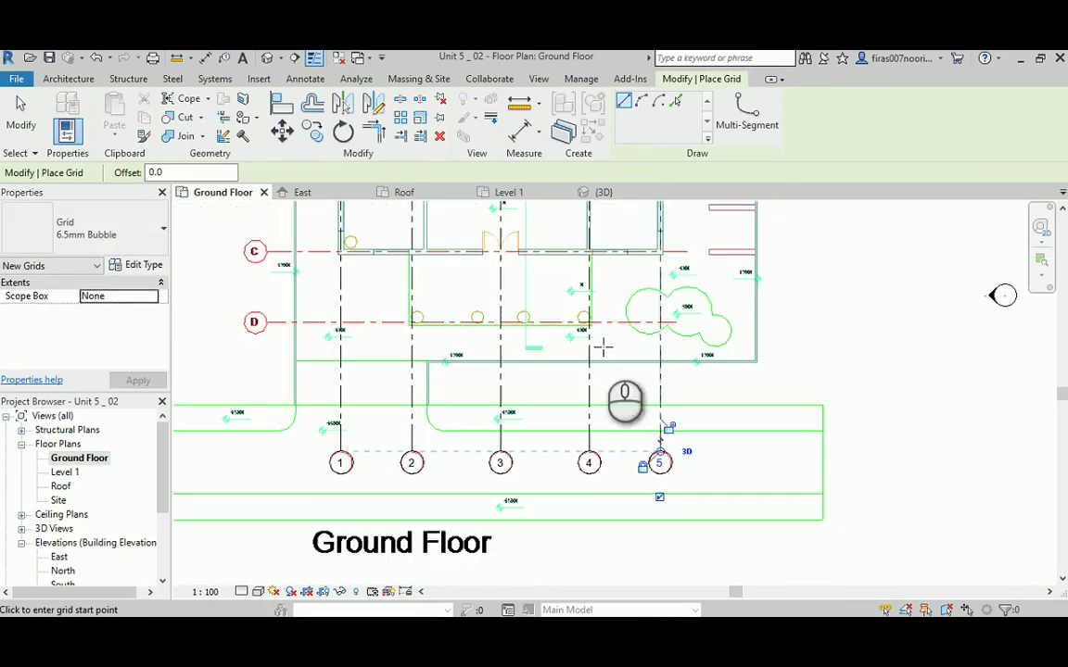
pyautogui.moveTo(604, 347); pyautogui.dragTo(598, 437, button='middle')
pyautogui.scroll(4, 655, 332)
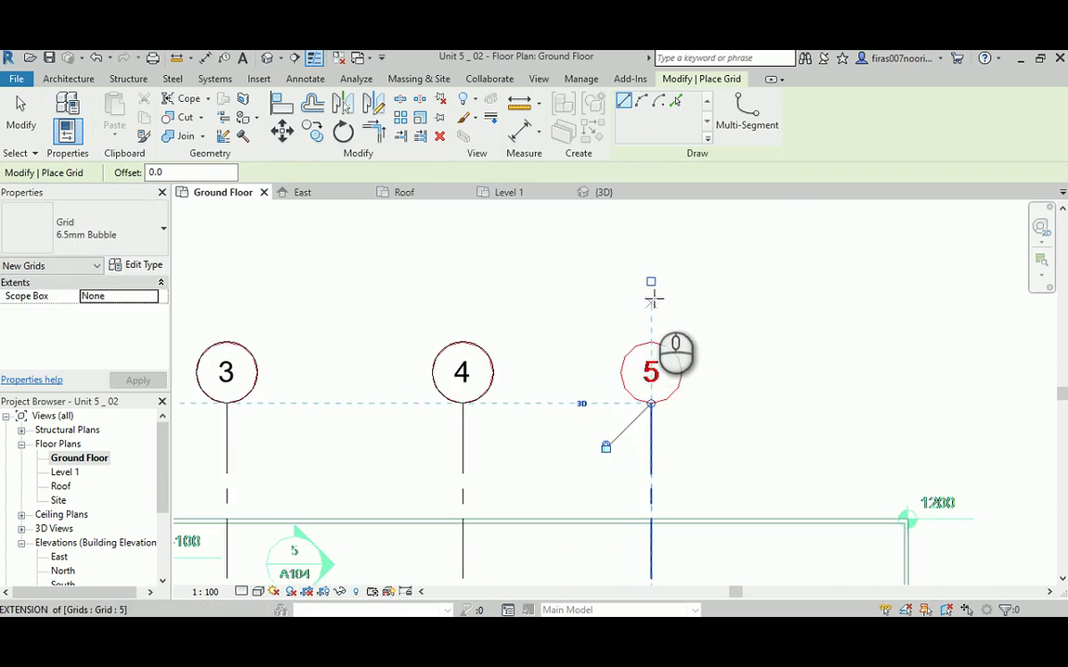
pyautogui.moveTo(636, 320); pyautogui.dragTo(614, 248, button='middle')
# Draw a horizontal grid over the imported grid line A, from its west bubble to the line's east end
pyautogui.click(348, 424)
pyautogui.scroll(-5, 348, 424)
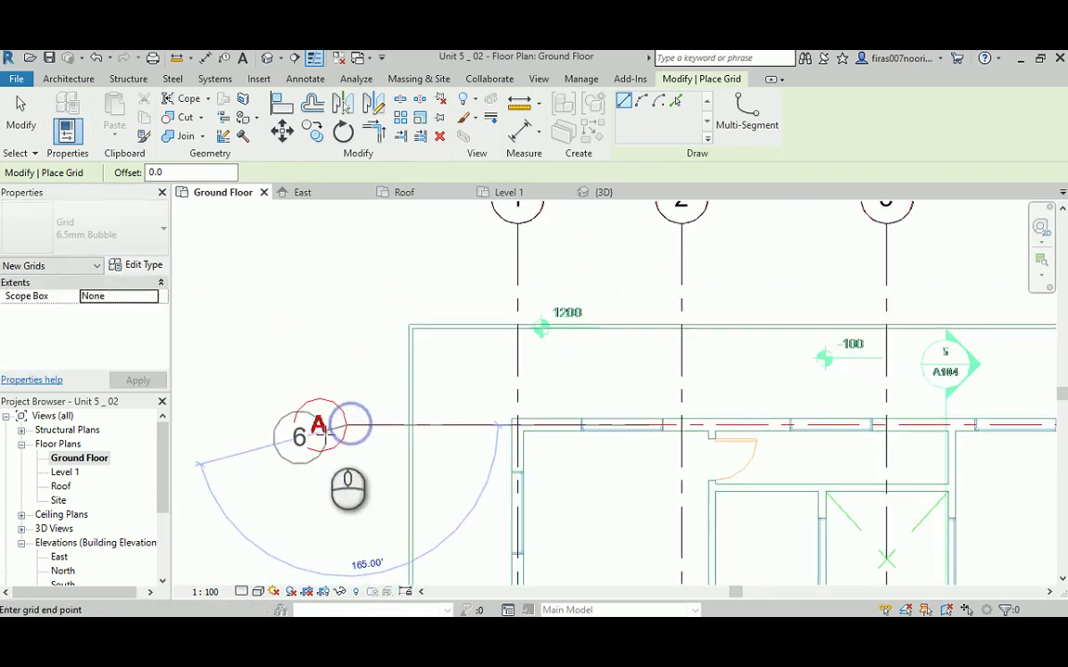
pyautogui.scroll(3, 746, 434)
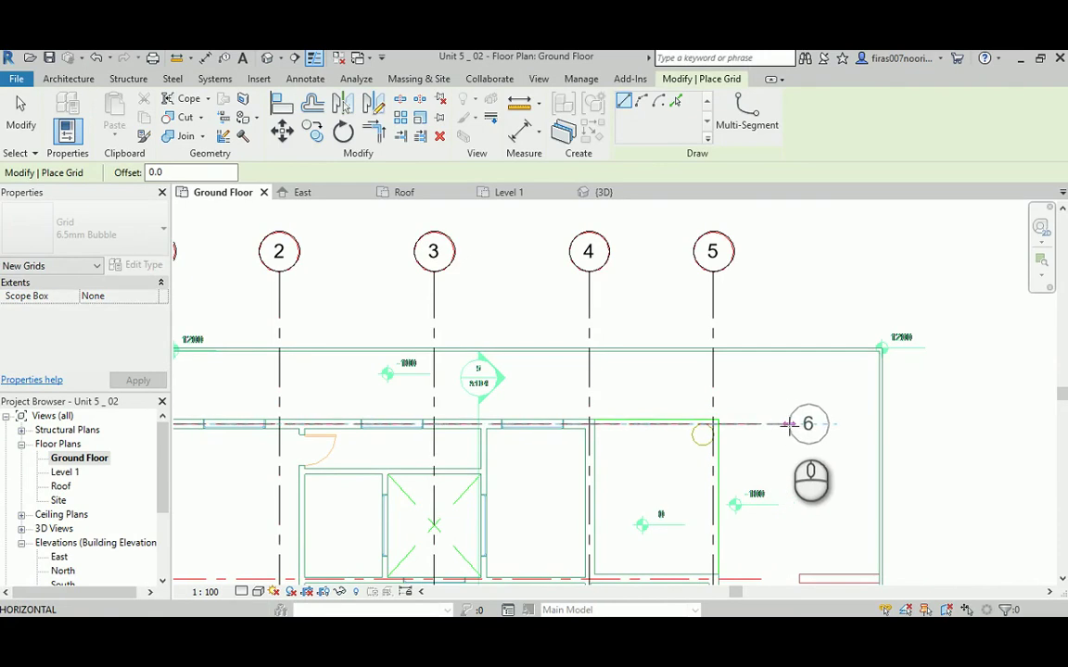
pyautogui.click(762, 424)
# Show the bubble at the west end of the new horizontal grid
pyautogui.scroll(-4, 476, 410)
pyautogui.scroll(4, 381, 417)
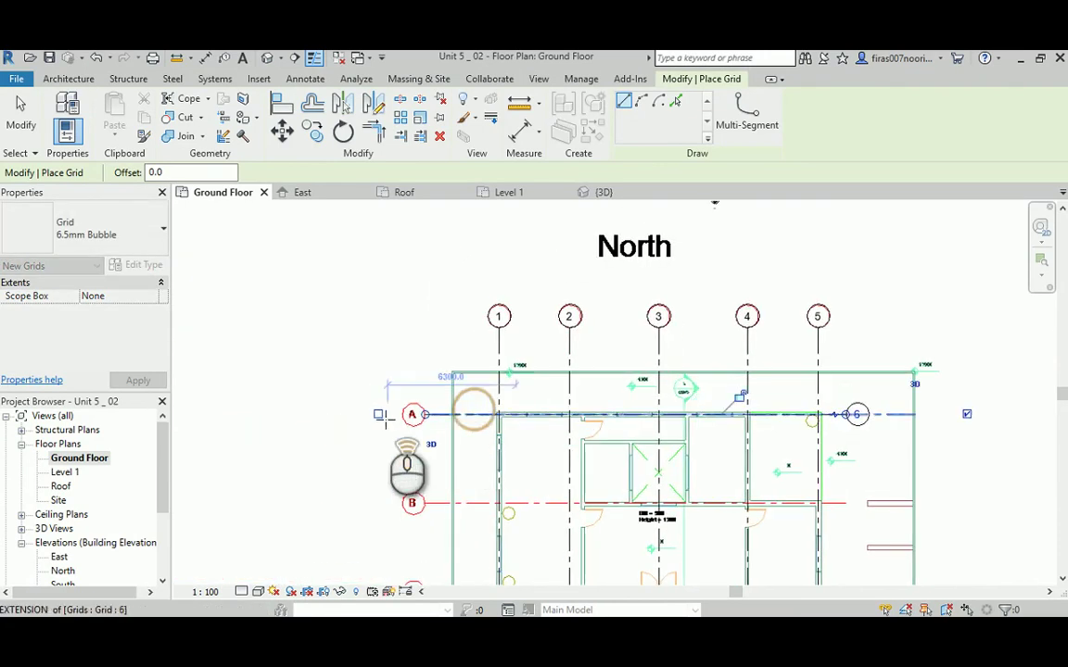
pyautogui.click(376, 413)
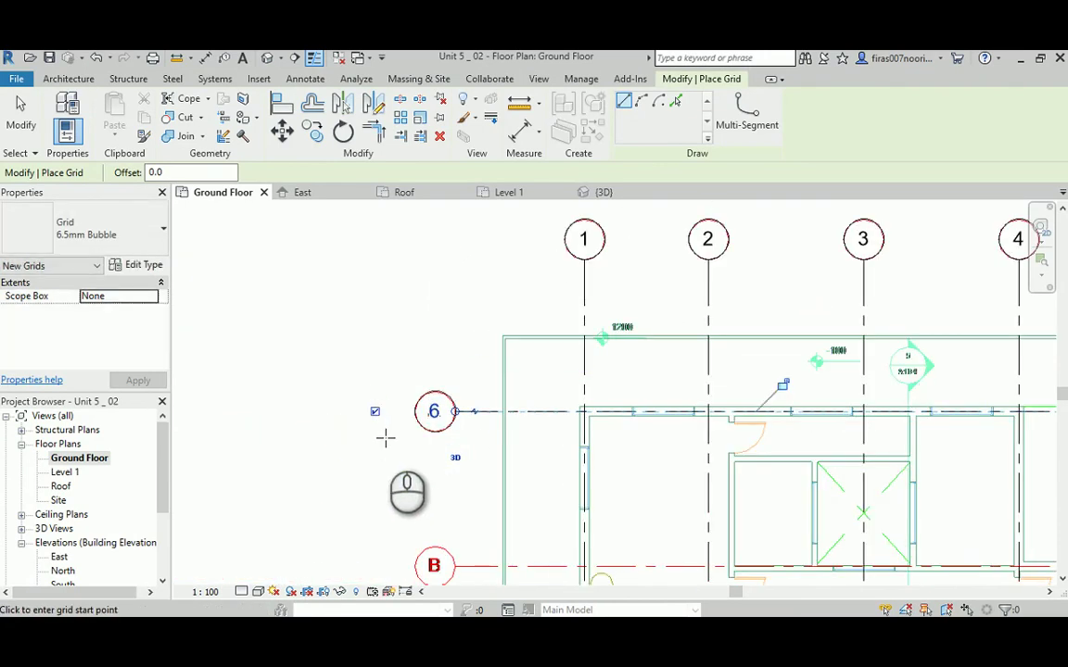
# Leave the Grid command and rename the northernmost horizontal grid to A
pyautogui.press('Escape')
pyautogui.press('Escape')
pyautogui.click(434, 420)
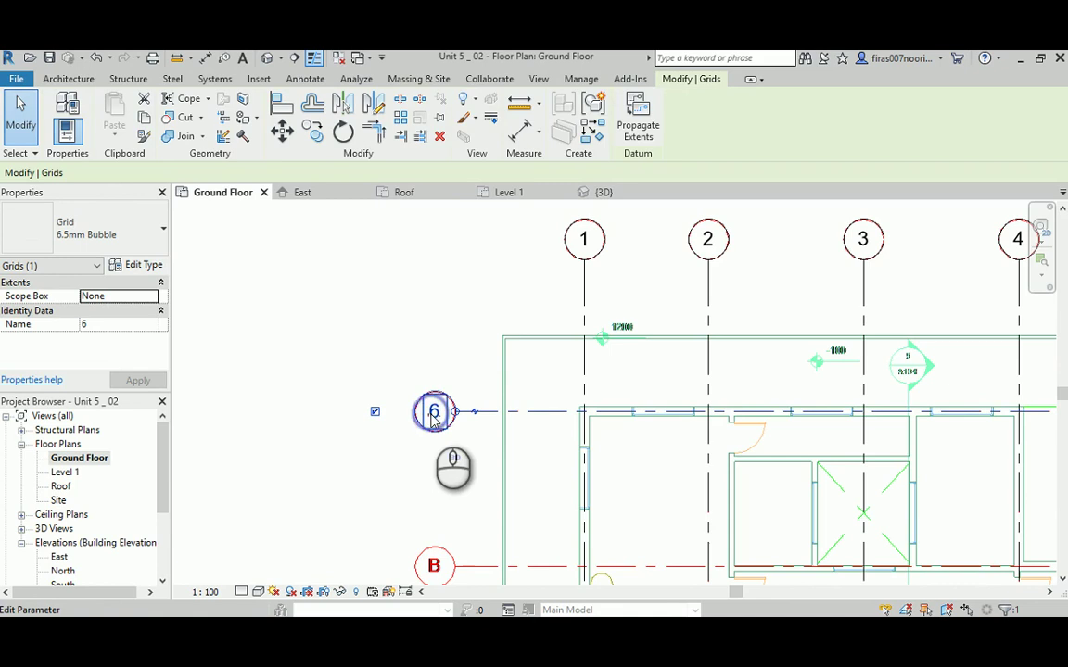
pyautogui.click(433, 413)
pyautogui.write('A')
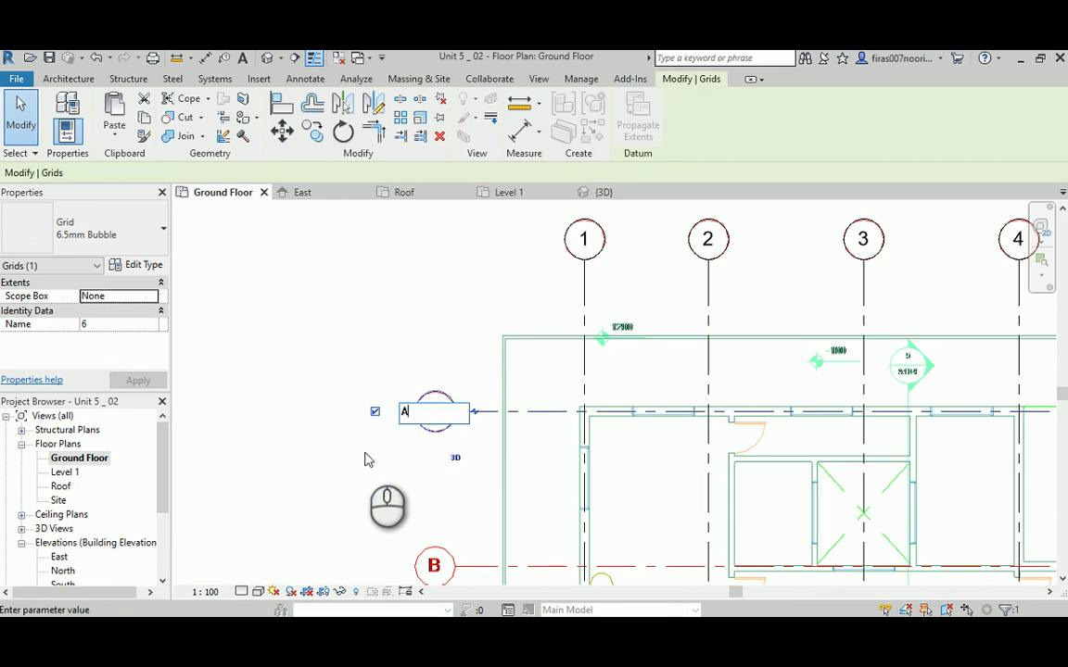
pyautogui.click(364, 457)
pyautogui.click(243, 331)
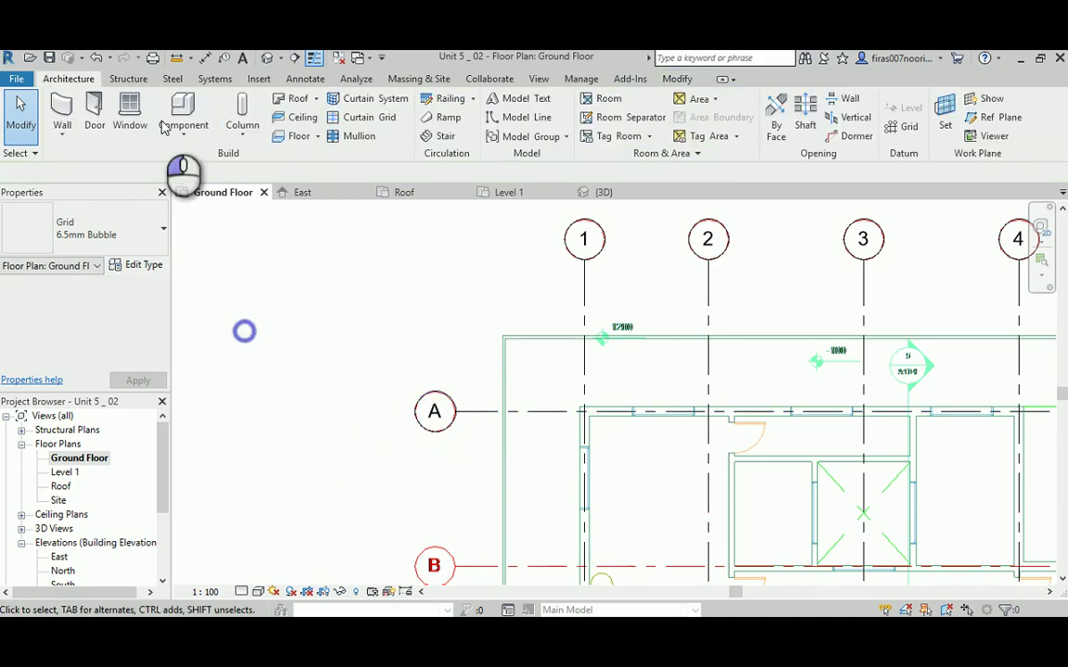
# Draw grid B over the imported grid line B from west to east, and show the bubble at its west end
pyautogui.click(904, 121)
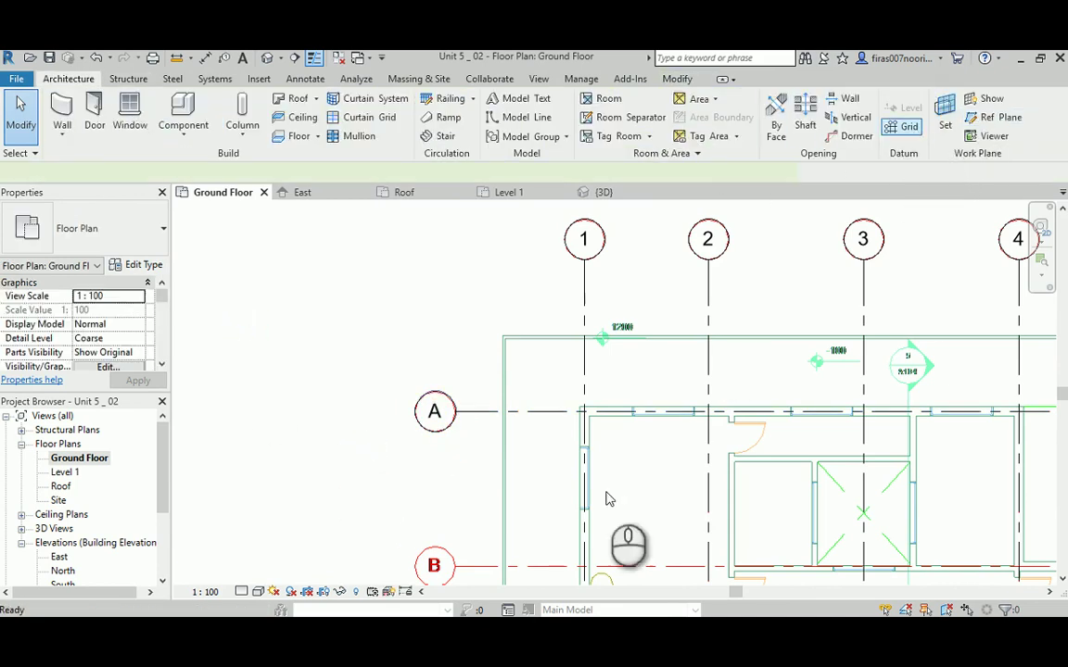
pyautogui.click(455, 567)
pyautogui.moveTo(705, 556); pyautogui.dragTo(239, 376, button='middle')
pyautogui.click(677, 387)
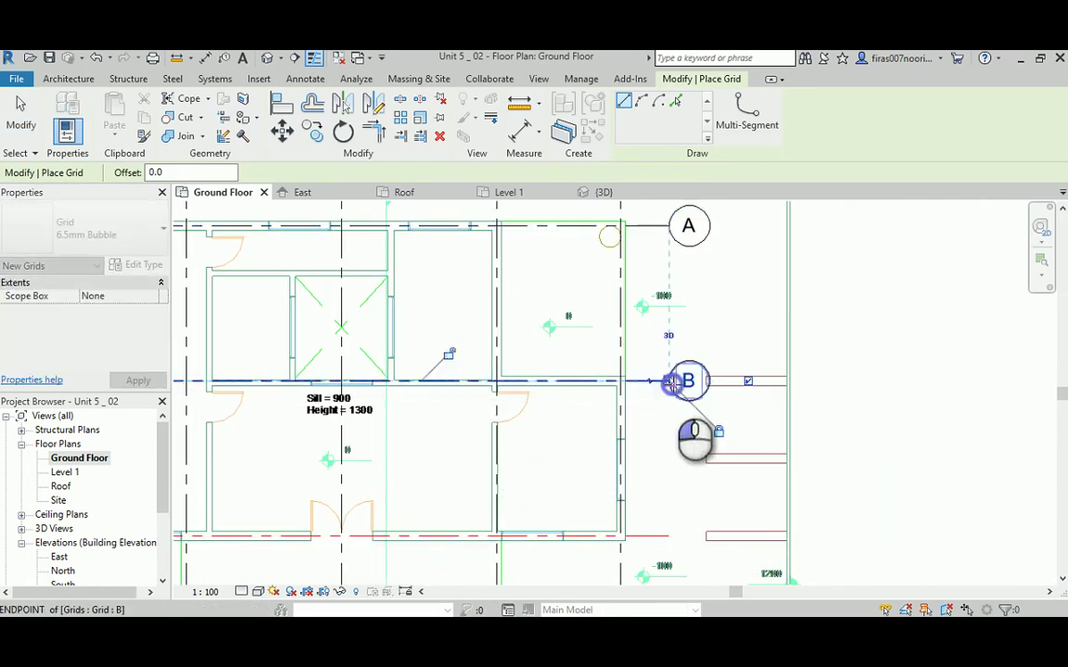
pyautogui.moveTo(690, 393); pyautogui.dragTo(376, 365, button='middle')
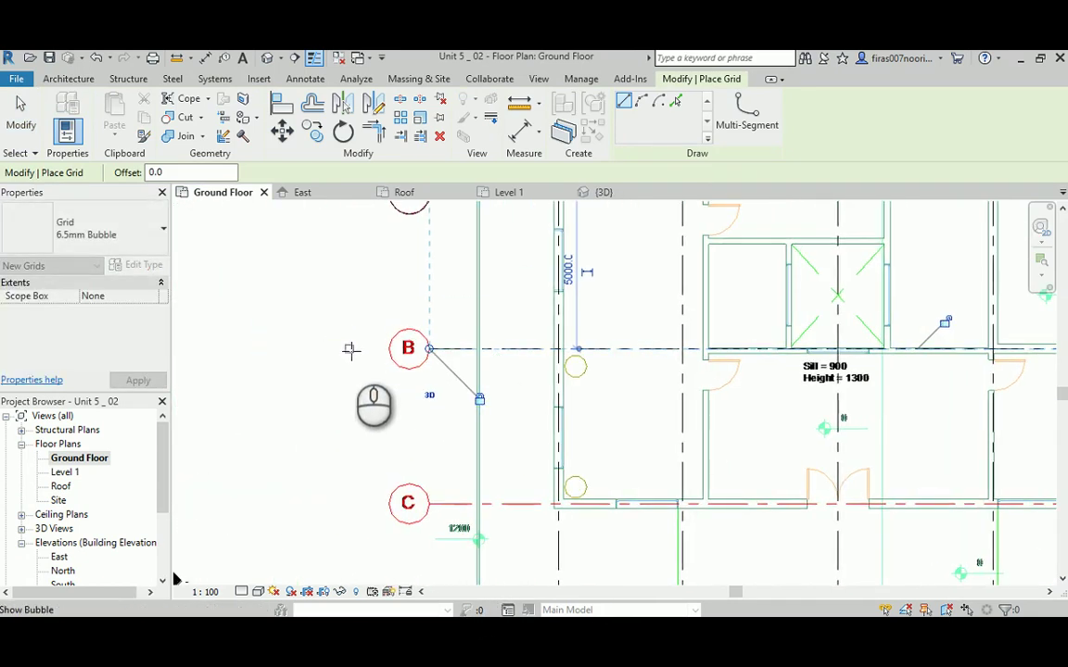
# Draw grid C over the imported grid line C from its west bubble, ending in line with the east ends of grids A and B
pyautogui.click(437, 503)
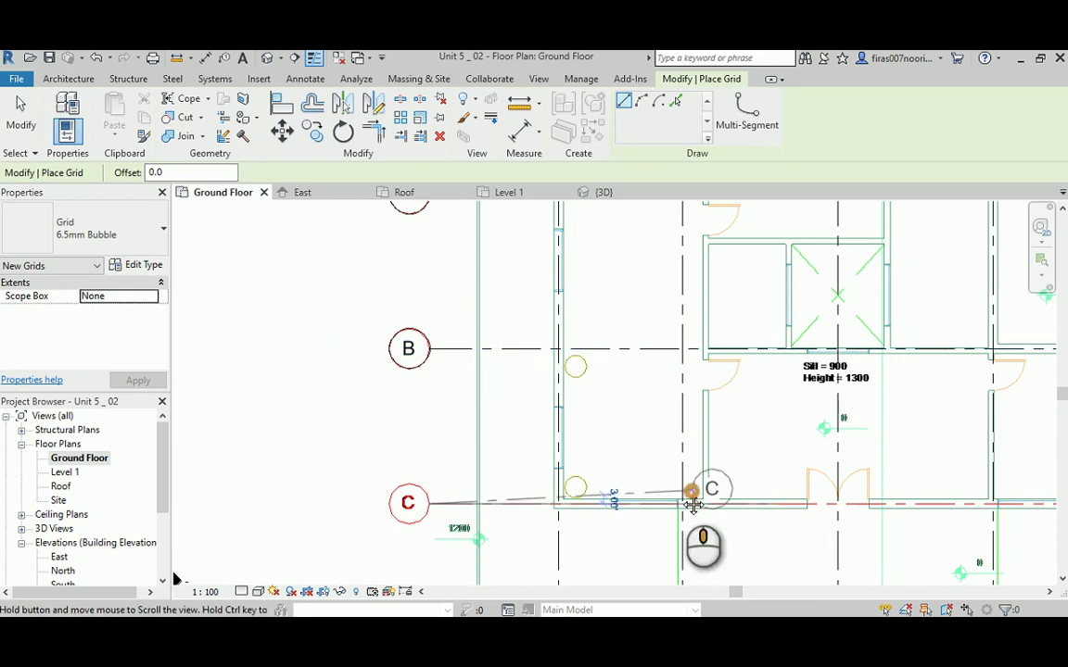
pyautogui.moveTo(691, 493); pyautogui.dragTo(560, 445, button='middle')
pyautogui.scroll(2, 562, 439)
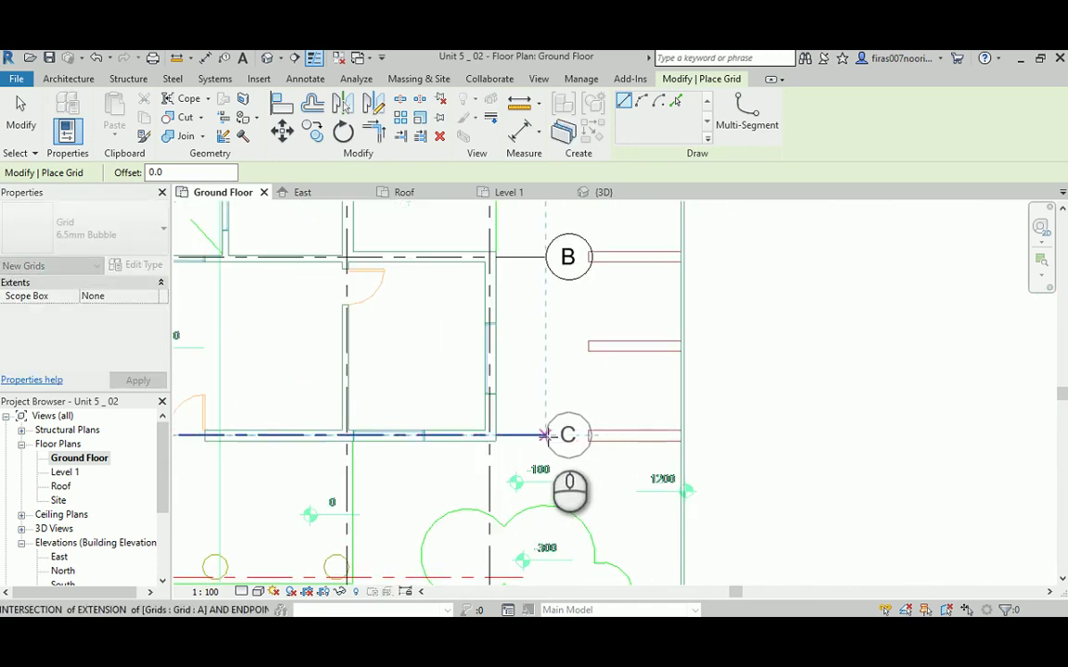
pyautogui.click(547, 436)
# Show the bubble at the west end of grid C
pyautogui.keyDown('shift'); pyautogui.hscroll(-3, 389, 390); pyautogui.keyUp('shift')
pyautogui.keyDown('shift'); pyautogui.hscroll(-5, 344, 363); pyautogui.keyUp('shift')
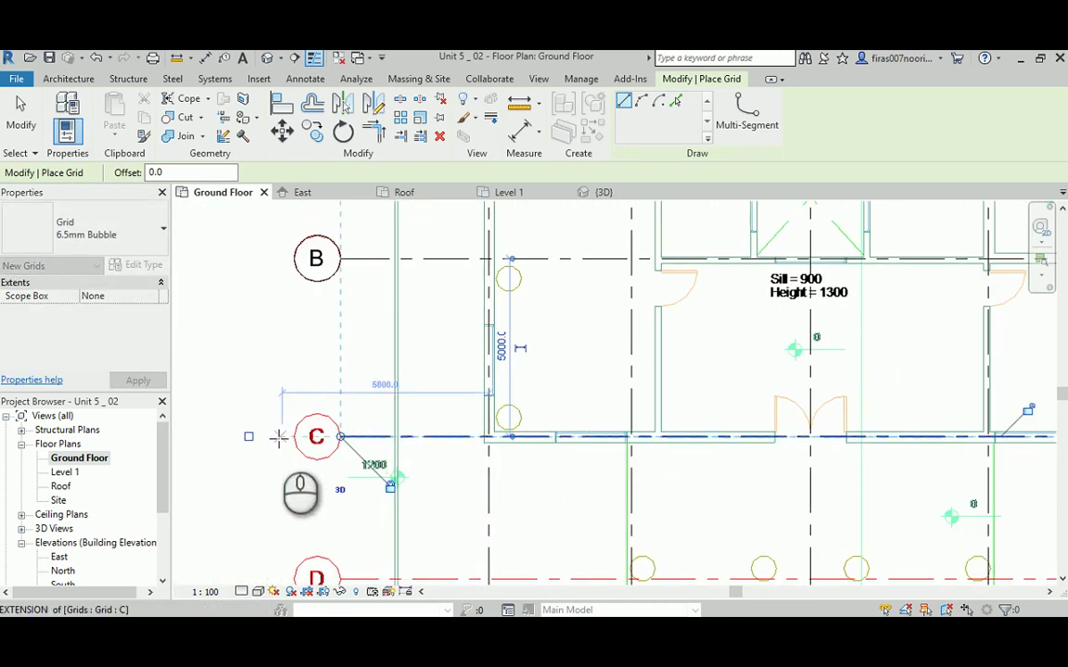
pyautogui.click(250, 436)
# Draw grid D over the imported grid line D from its west bubble, ending in line with the east end of grid C
pyautogui.moveTo(270, 473); pyautogui.dragTo(181, 309, button='middle')
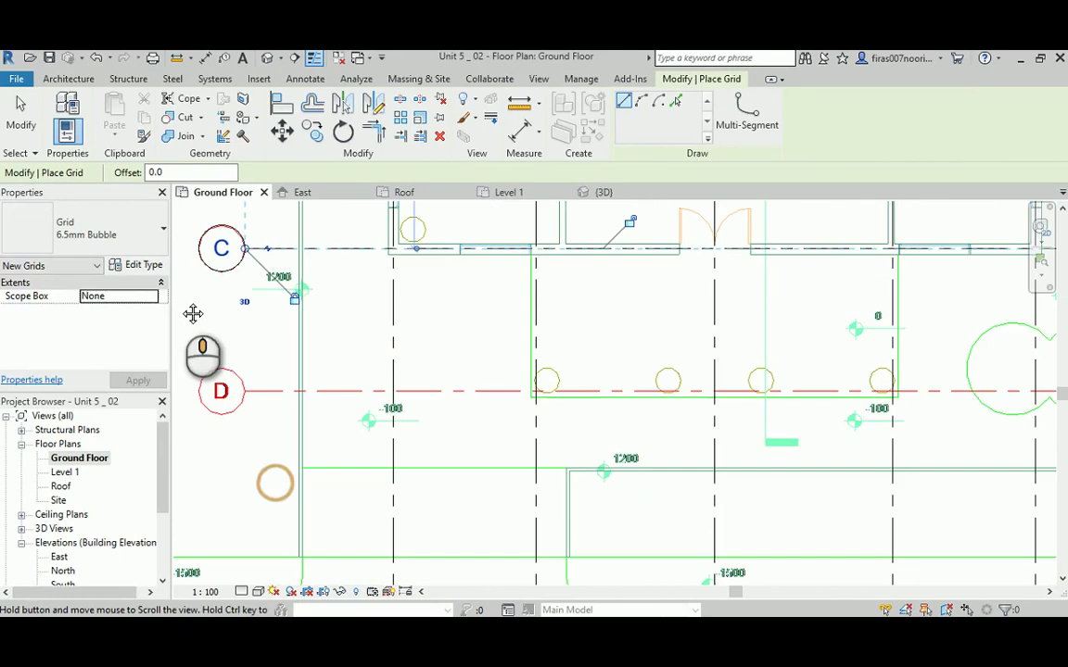
pyautogui.click(243, 394)
pyautogui.scroll(-2, 306, 407)
pyautogui.moveTo(479, 400); pyautogui.dragTo(212, 377, button='middle')
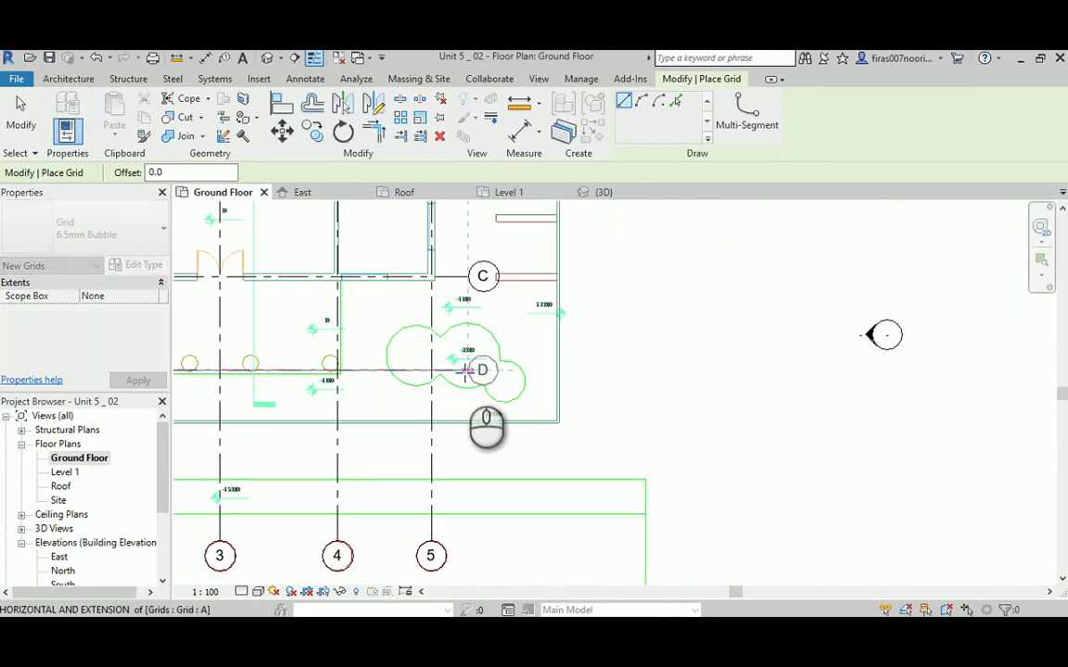
pyautogui.click(467, 370)
# Show the bubble at the west end of grid D and end grid placement
pyautogui.moveTo(307, 390); pyautogui.dragTo(753, 427, button='middle')
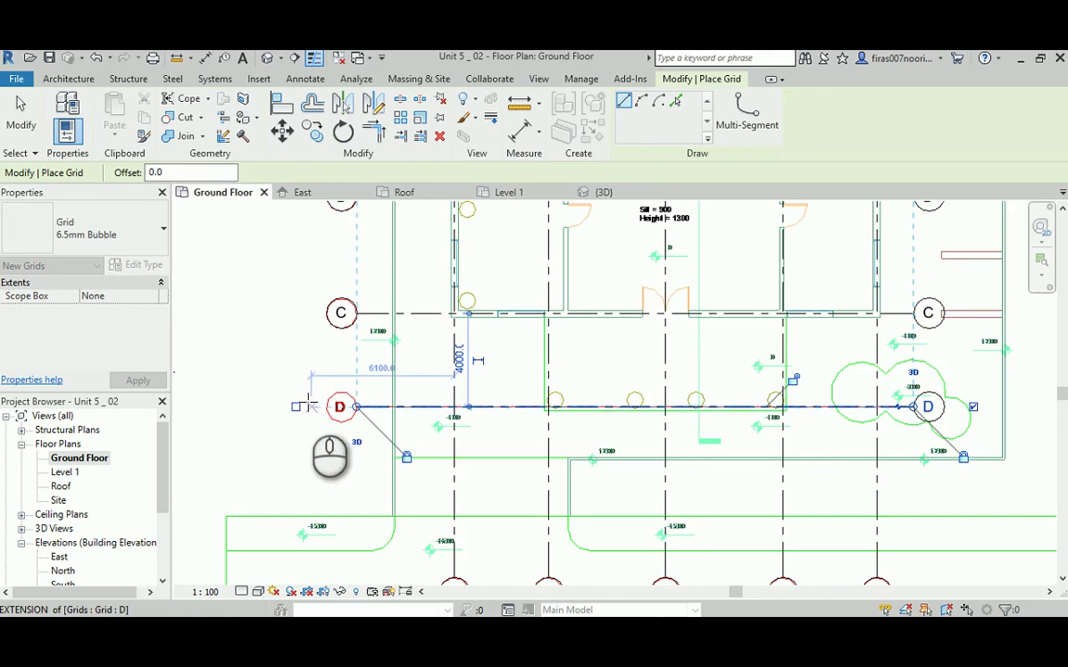
pyautogui.scroll(-4, 274, 352)
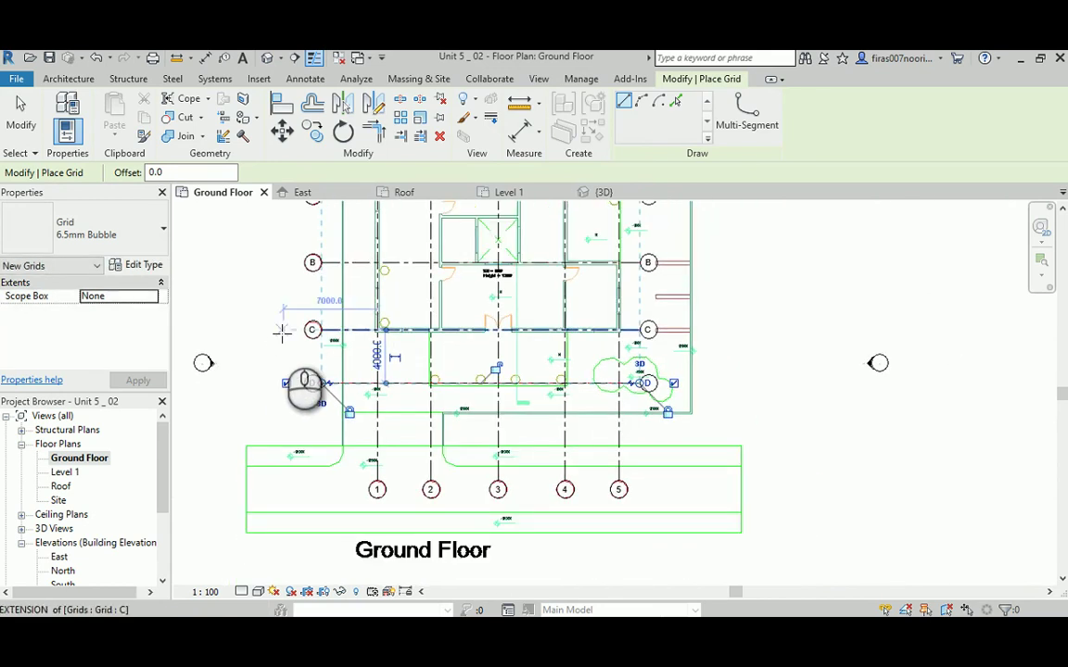
pyautogui.press('Escape')
pyautogui.moveTo(272, 279); pyautogui.dragTo(306, 399, button='middle')
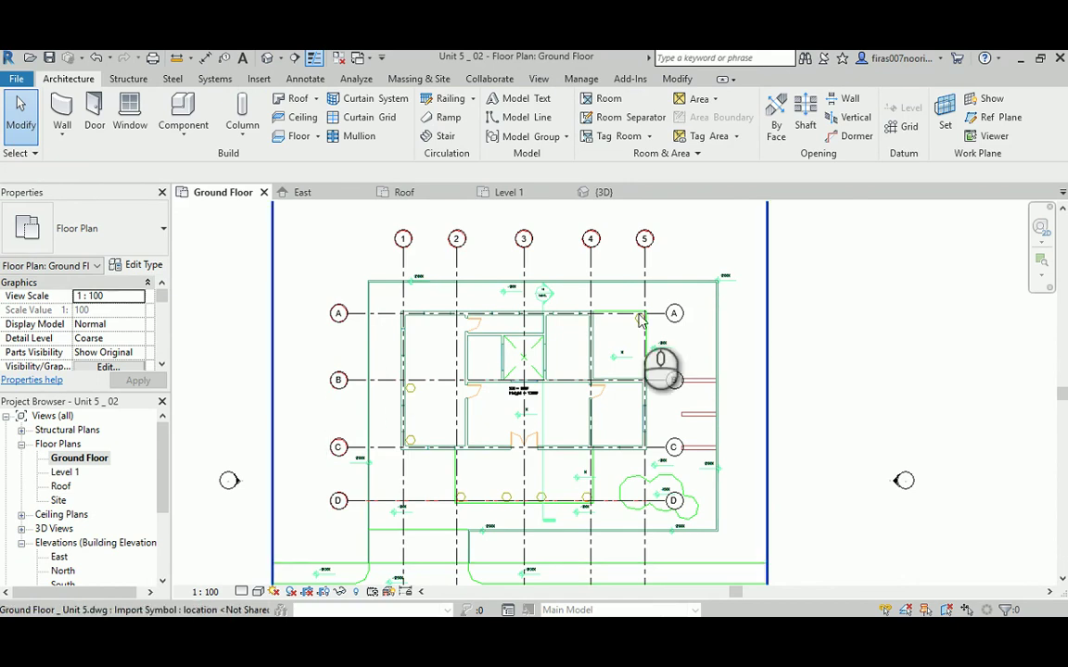
pyautogui.moveTo(360, 449); pyautogui.dragTo(356, 387, button='middle')
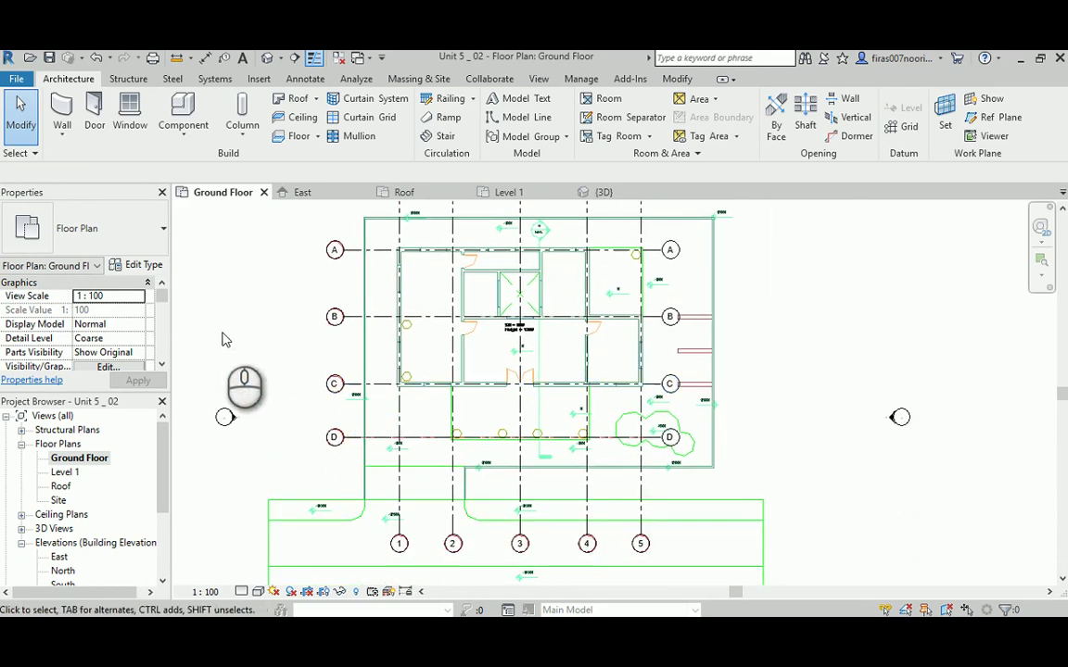
# Open the Level 1 floor plan and show the bubbles at the west ends of grids D, C, B and A
pyautogui.moveTo(223, 338); pyautogui.dragTo(238, 381, button='middle')
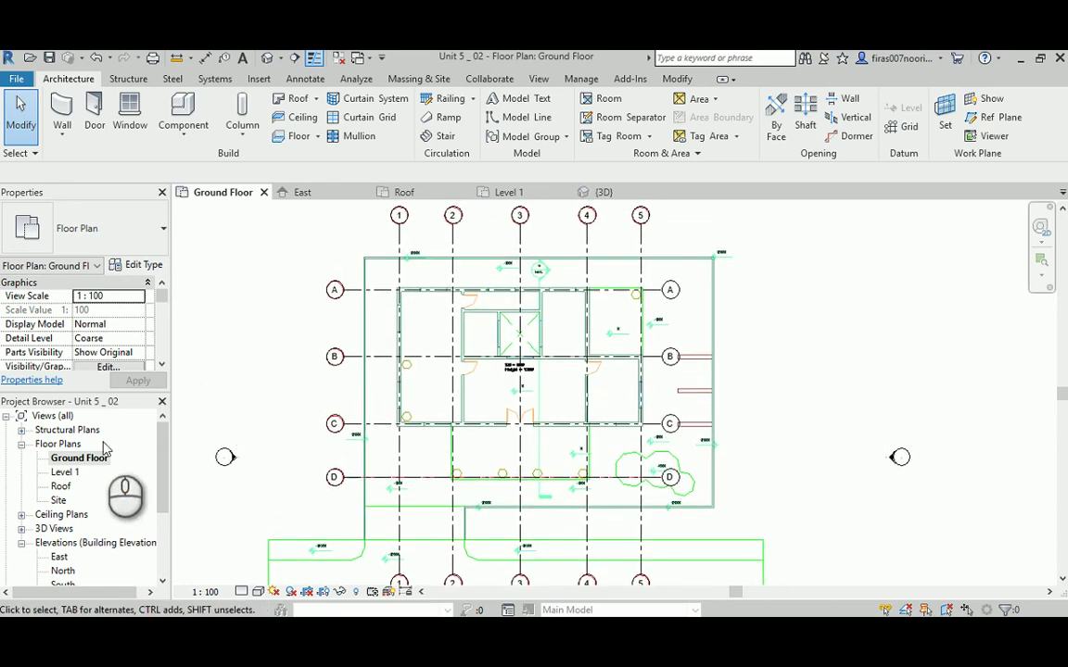
pyautogui.doubleClick(67, 473)
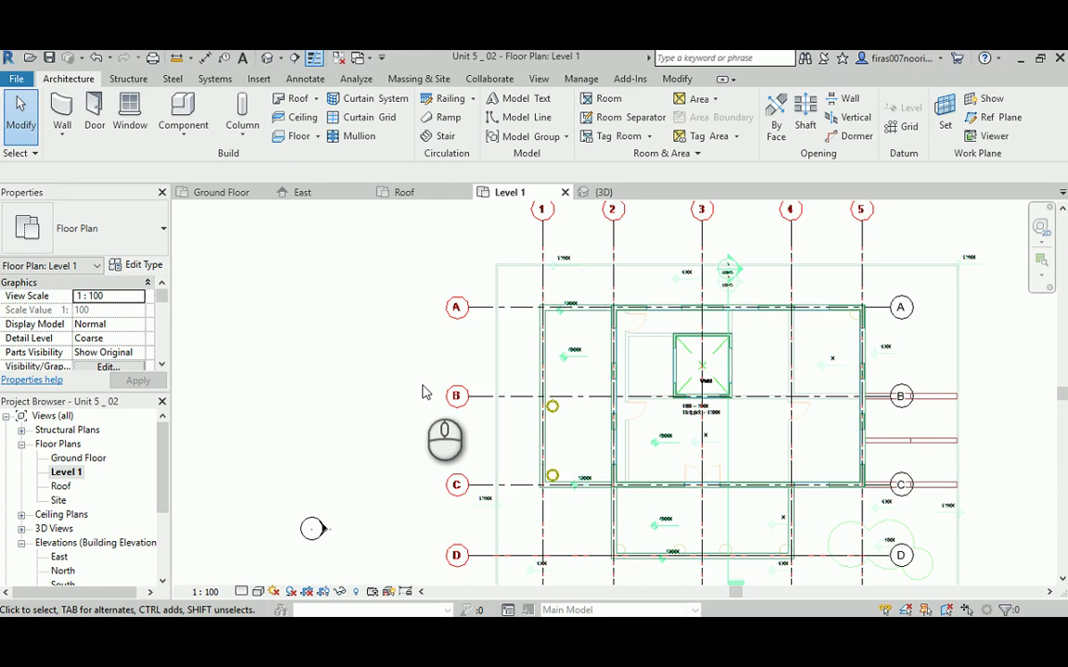
pyautogui.moveTo(505, 387); pyautogui.dragTo(436, 412, button='middle')
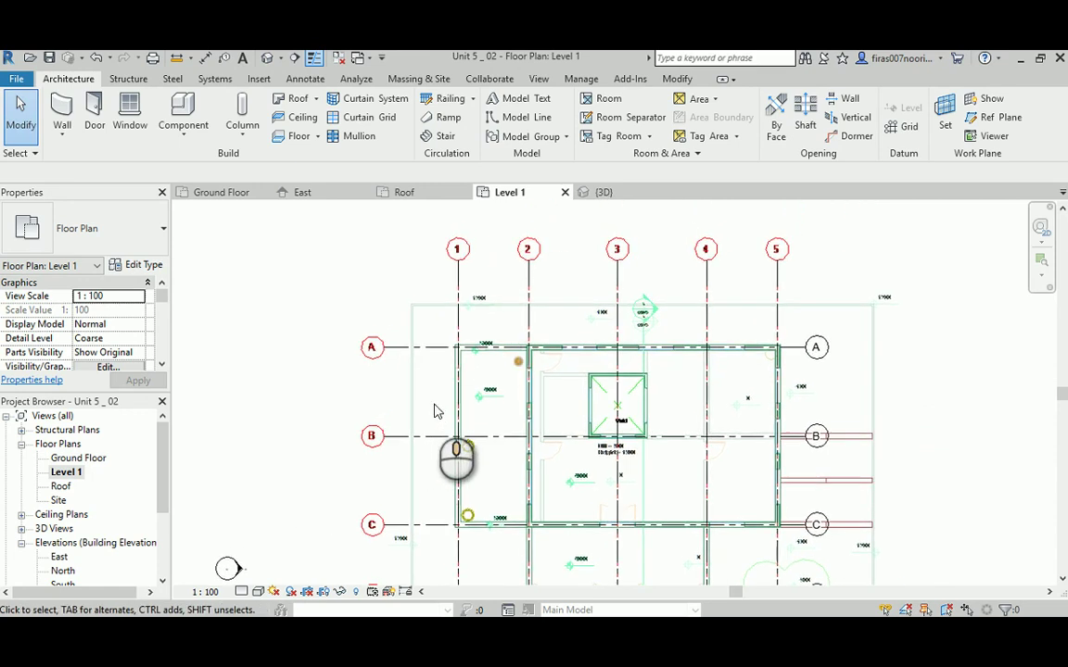
pyautogui.click(795, 350)
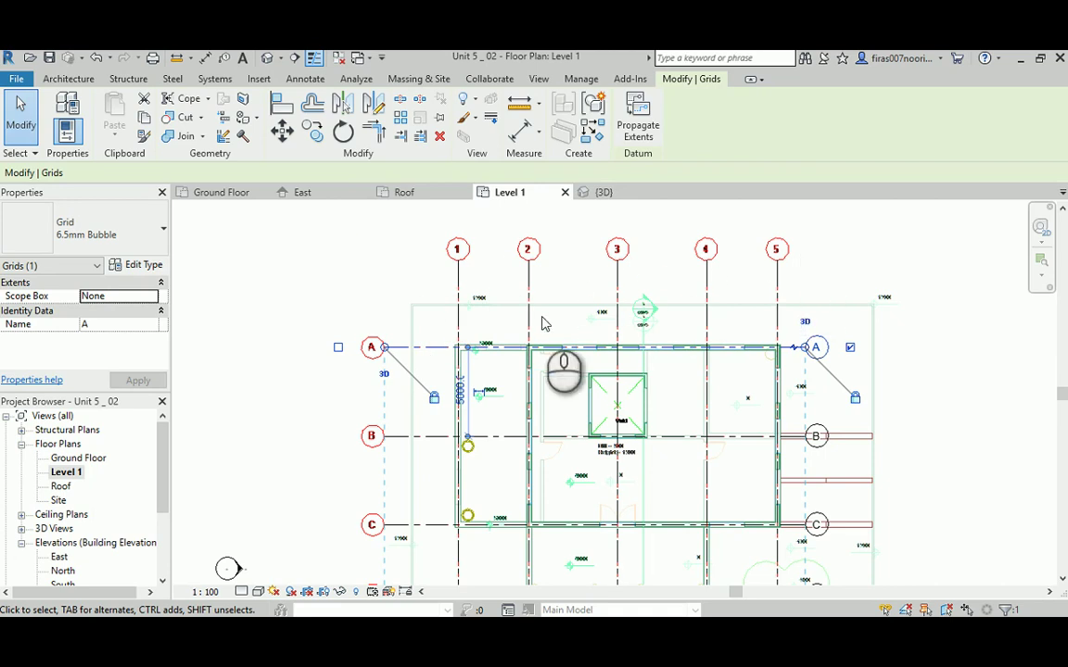
pyautogui.click(276, 389)
pyautogui.moveTo(276, 389); pyautogui.dragTo(265, 313, button='middle')
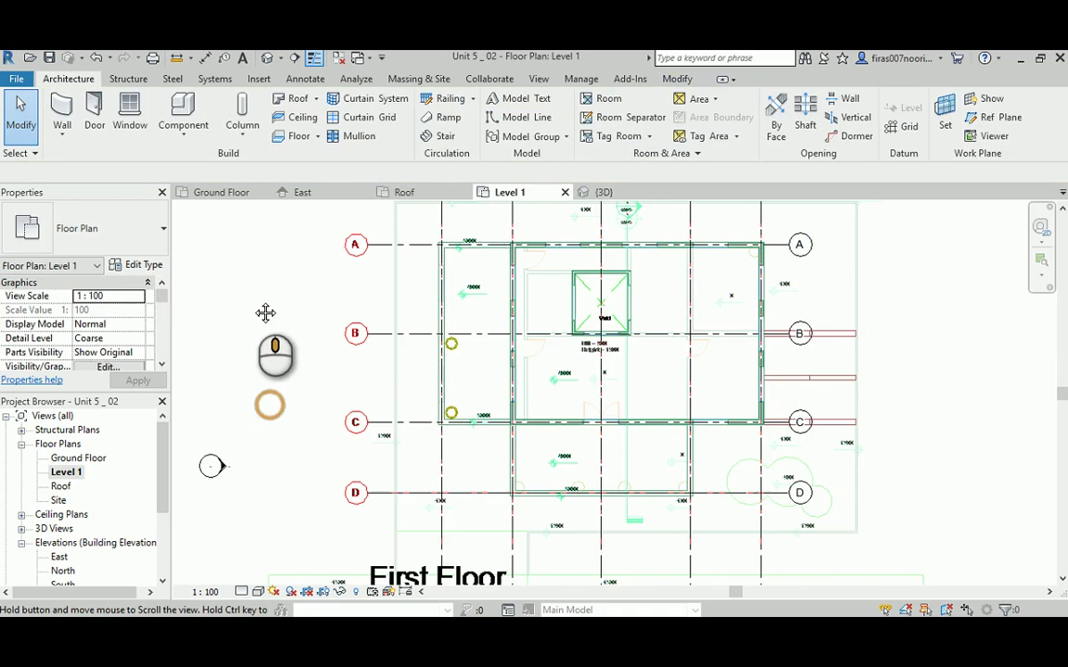
pyautogui.click(382, 492)
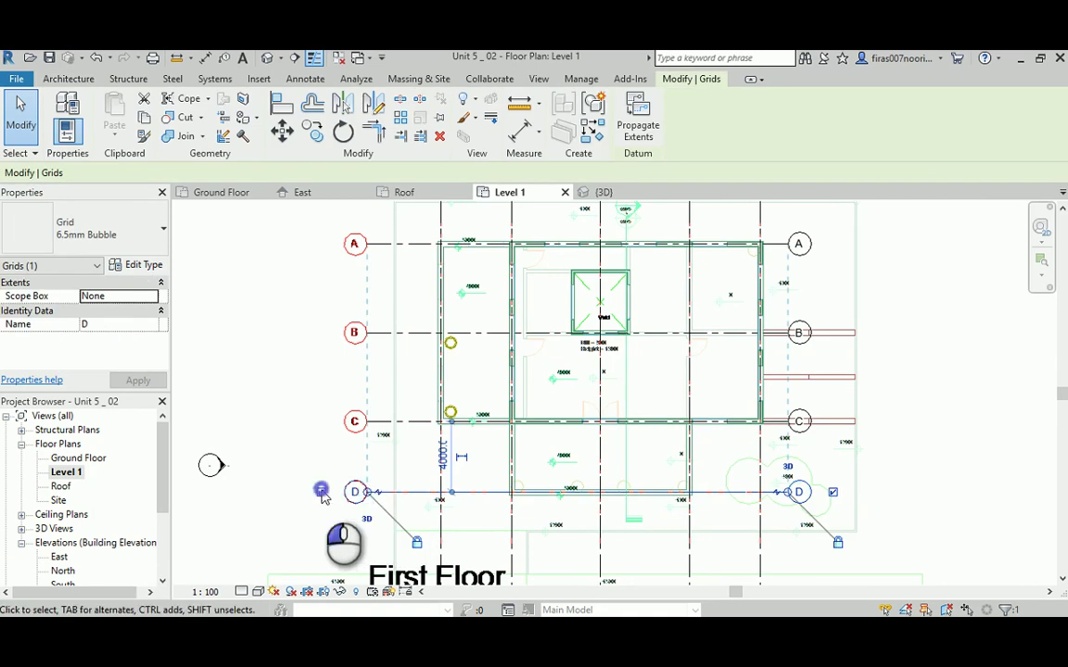
pyautogui.click(401, 423)
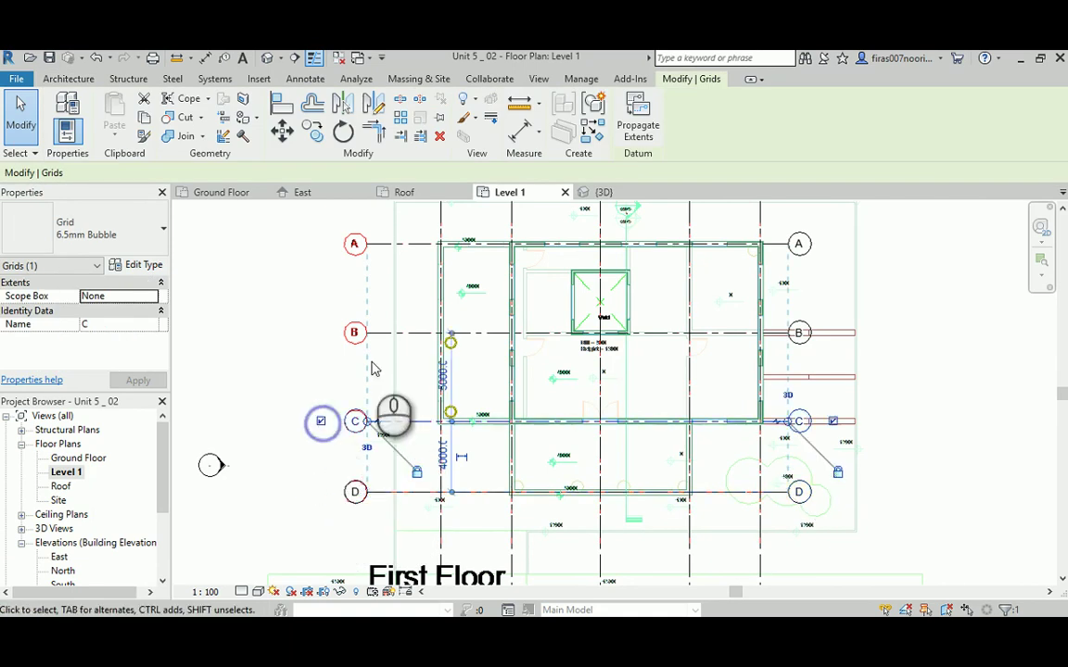
pyautogui.click(380, 332)
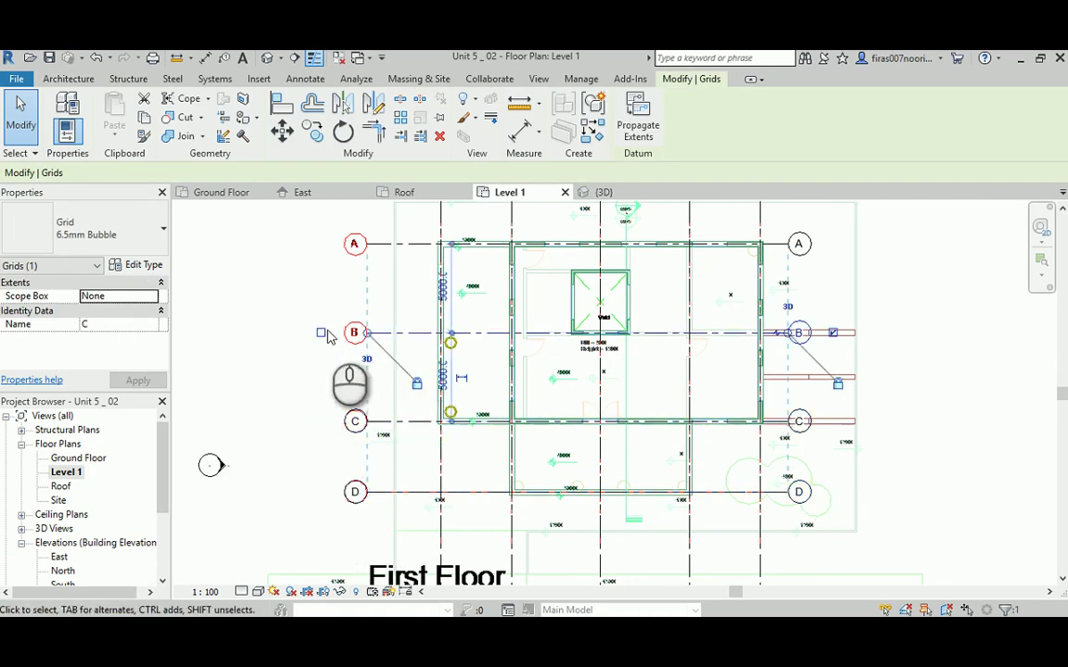
pyautogui.click(413, 248)
# Show the bubbles at the north ends of grids 1 to 5 in Level 1 and clear the selection
pyautogui.moveTo(281, 317); pyautogui.dragTo(276, 563, button='middle')
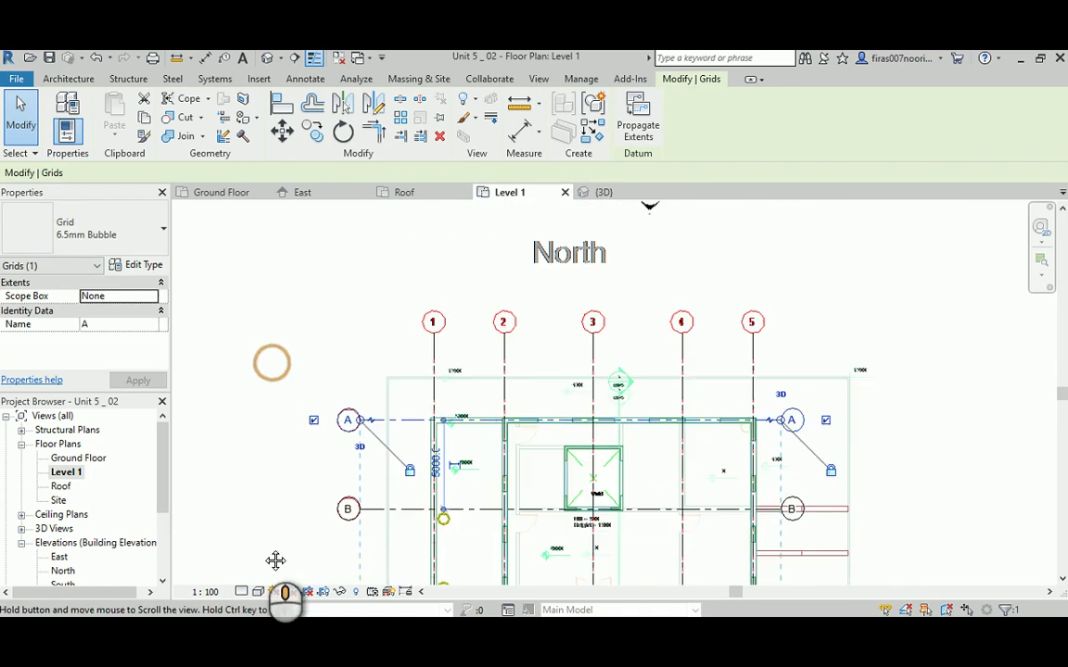
pyautogui.click(408, 335)
pyautogui.click(433, 357)
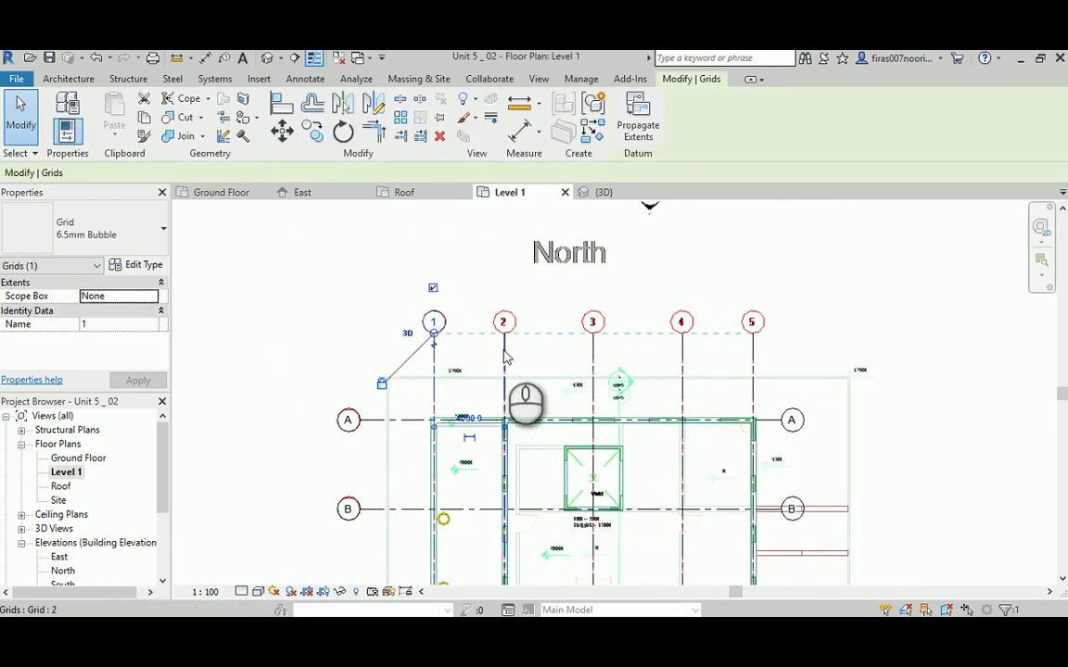
pyautogui.click(506, 311)
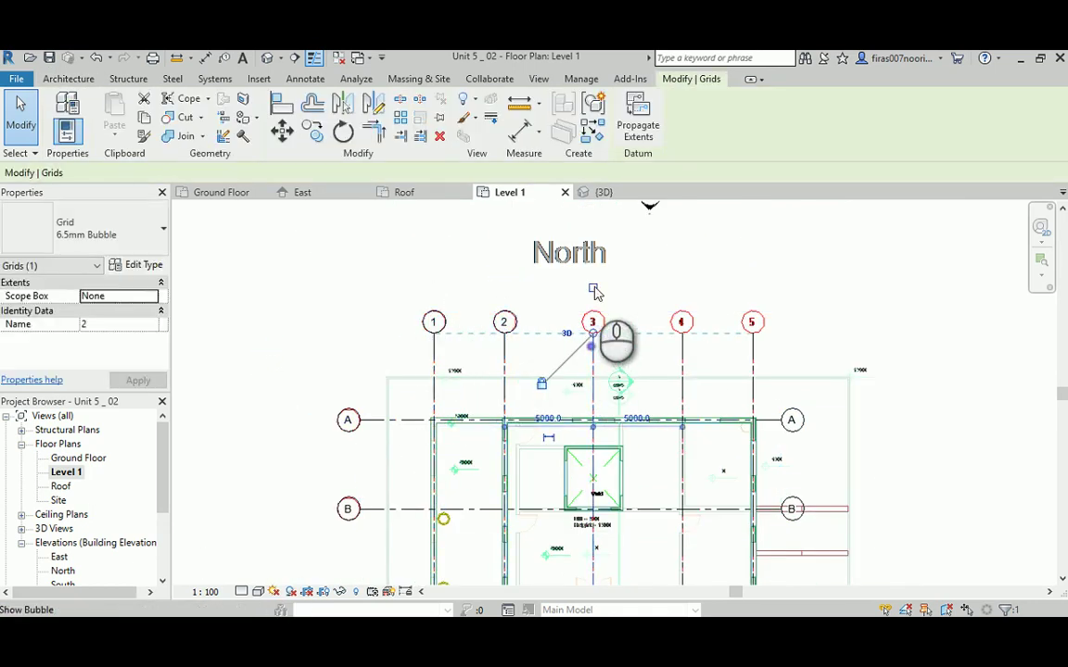
pyautogui.click(682, 356)
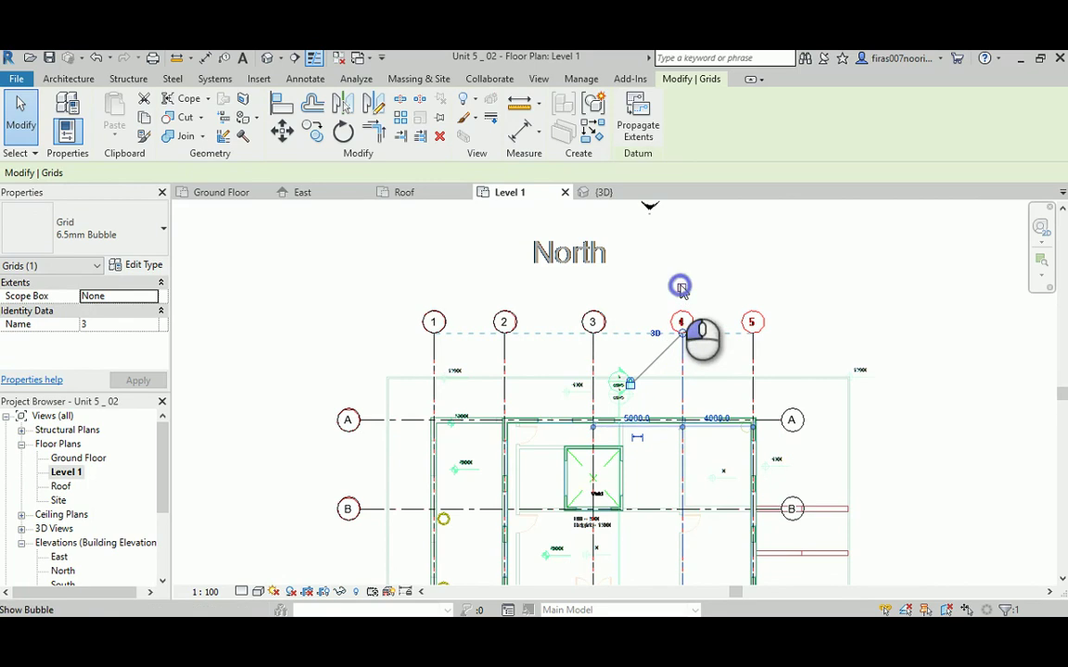
pyautogui.click(775, 352)
pyautogui.click(279, 358)
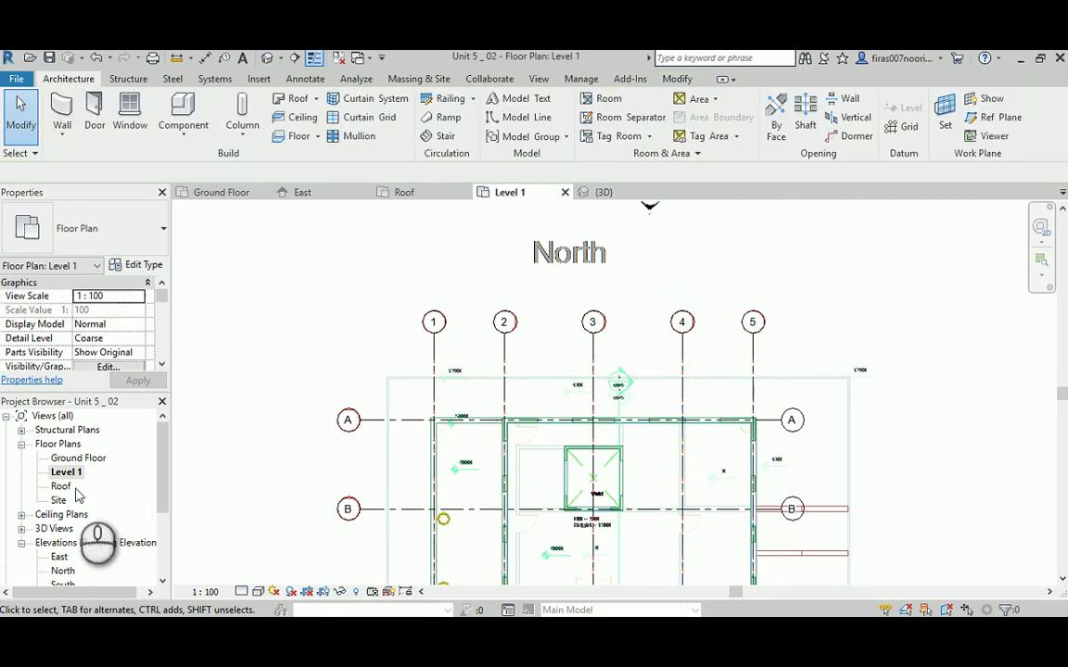
# Open the Roof floor plan and examine grids 1–5 and A–D against the imported roof drawing
pyautogui.moveTo(310, 462); pyautogui.dragTo(240, 264, button='middle')
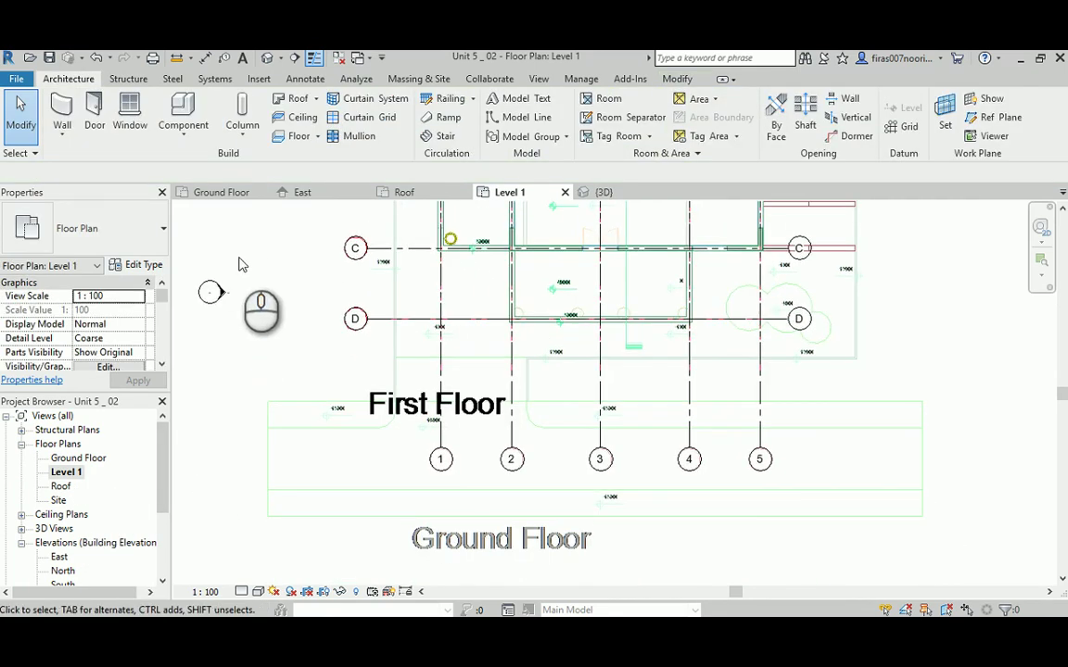
pyautogui.doubleClick(60, 485)
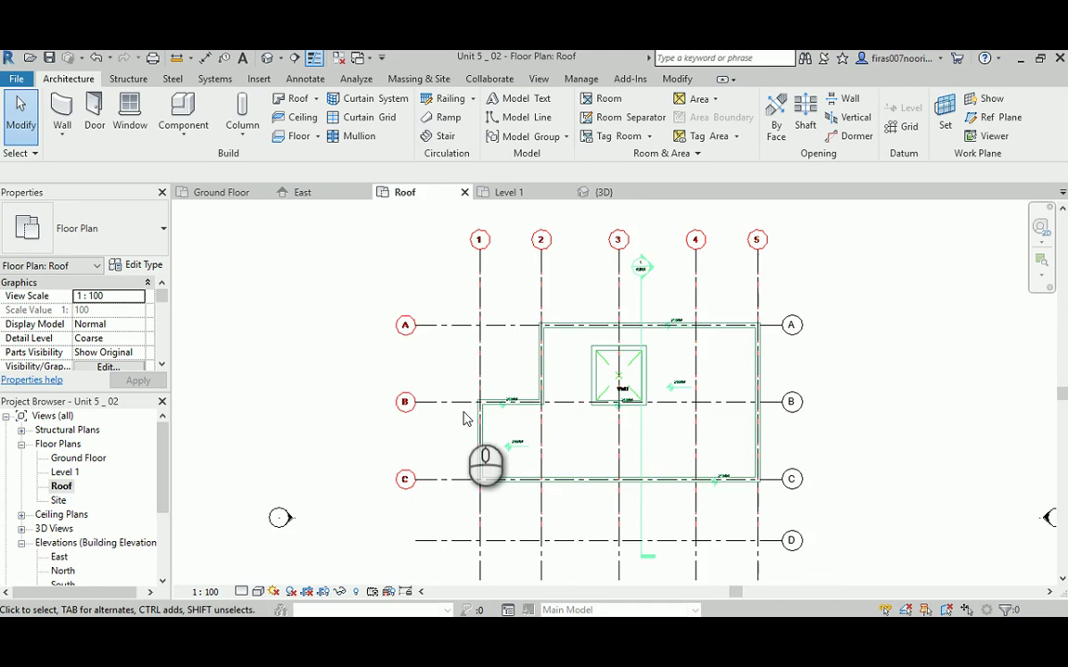
pyautogui.scroll(4, 341, 383)
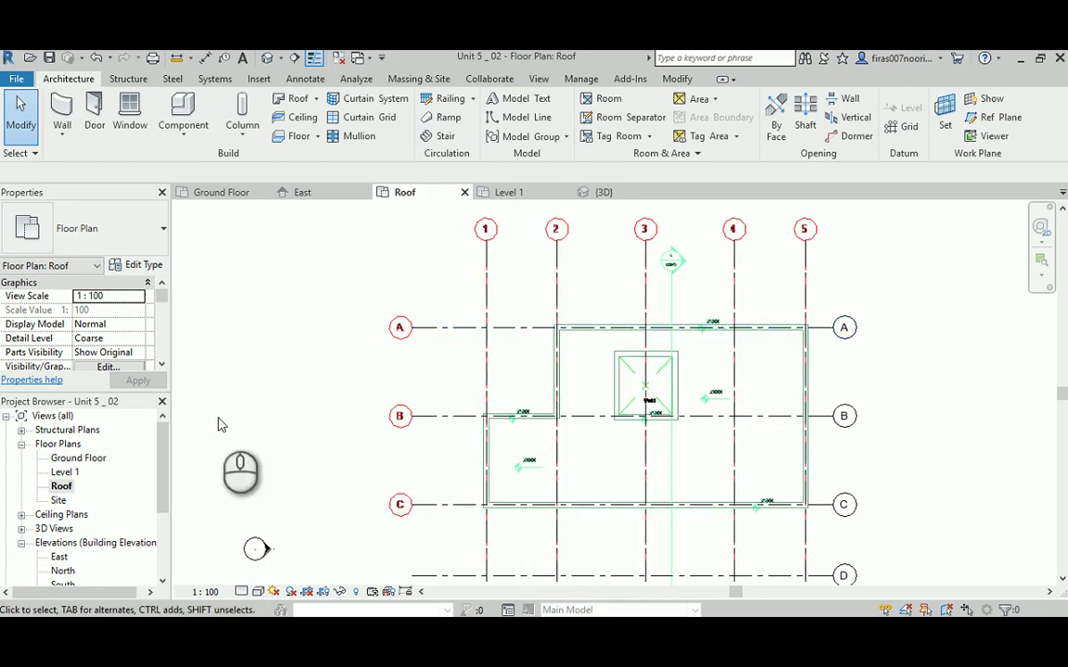
# In the East elevation, extend the Roof, Level 1 and Ground Floor level lines so their heads sit well beyond grid A
pyautogui.doubleClick(59, 557)
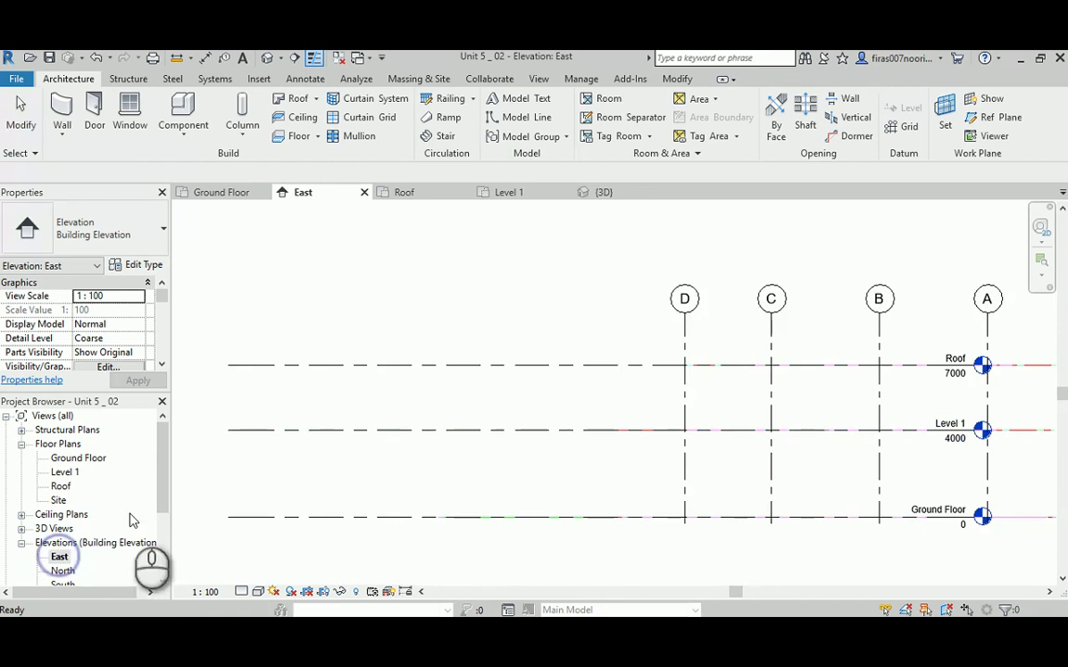
pyautogui.moveTo(674, 421); pyautogui.dragTo(471, 410, button='middle')
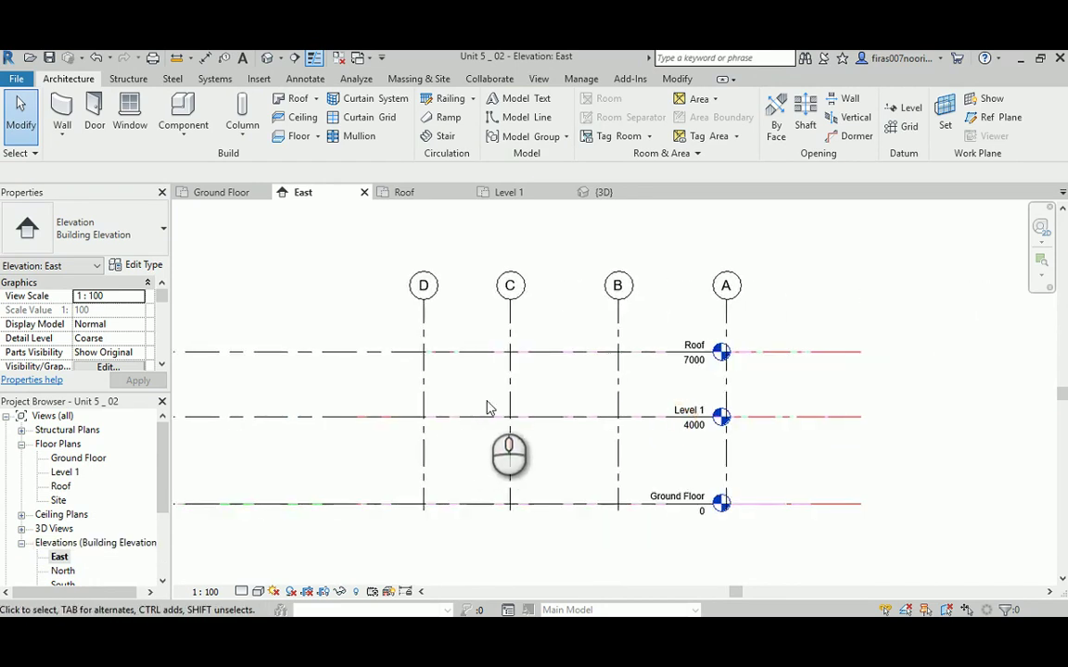
pyautogui.moveTo(315, 361); pyautogui.dragTo(454, 362, button='middle')
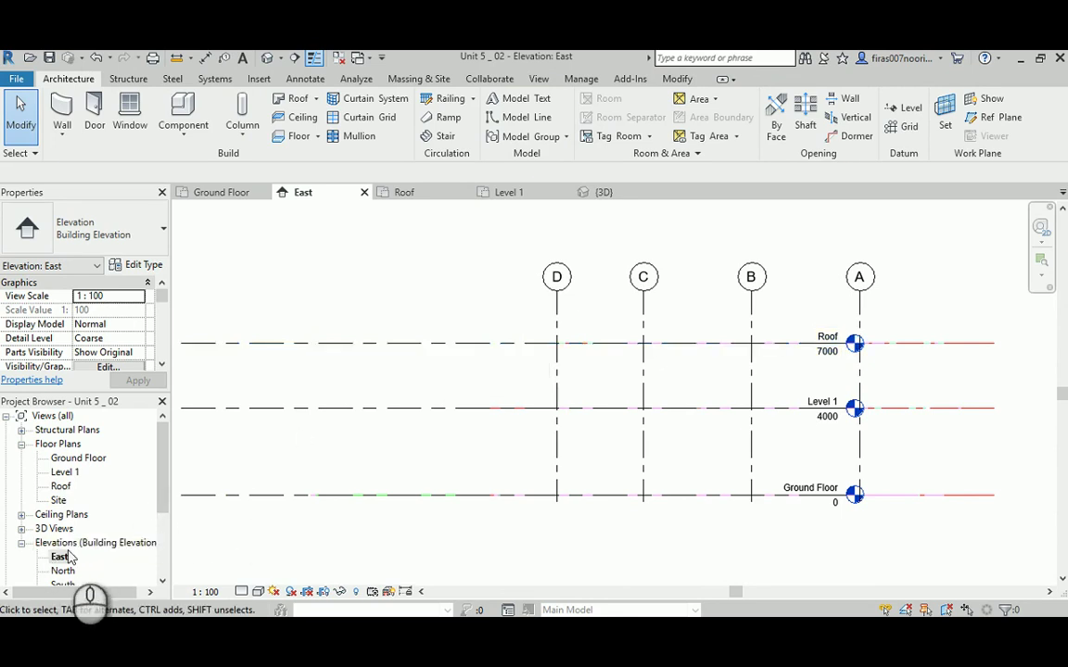
pyautogui.click(468, 356)
pyautogui.moveTo(849, 398); pyautogui.dragTo(629, 413, button='middle')
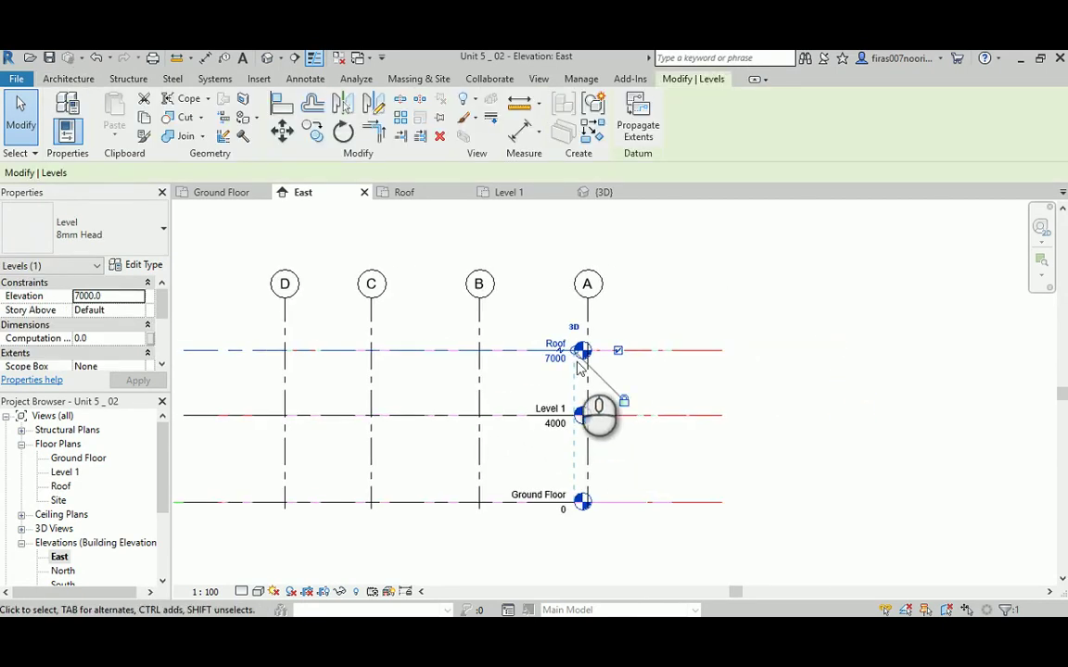
pyautogui.moveTo(576, 357); pyautogui.dragTo(753, 350)
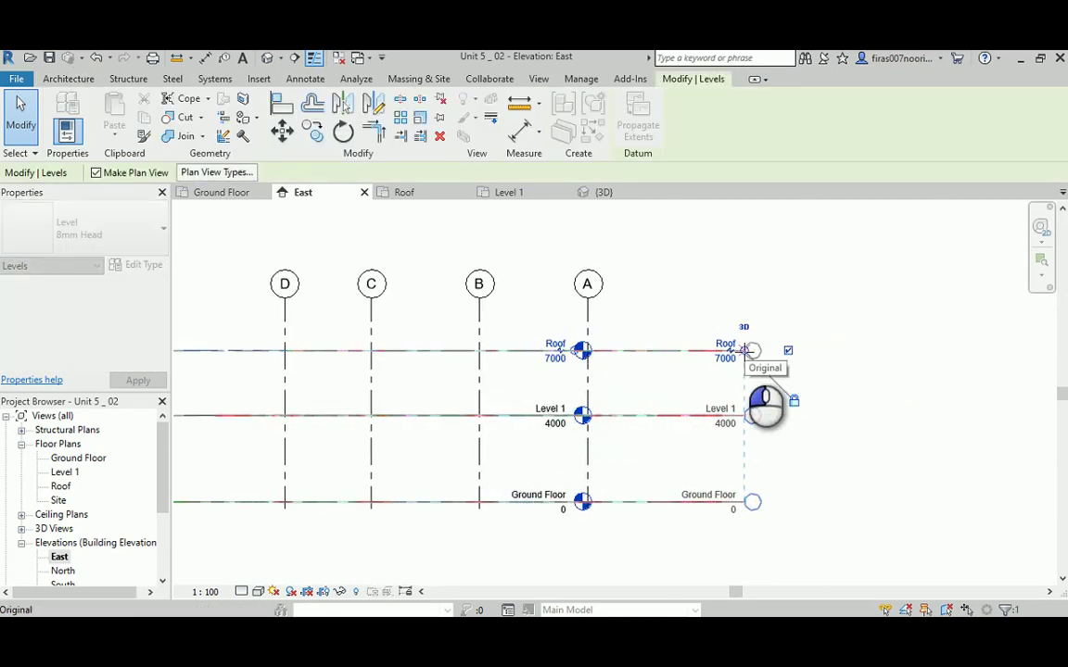
pyautogui.click(981, 385)
pyautogui.moveTo(613, 367); pyautogui.dragTo(808, 385, button='middle')
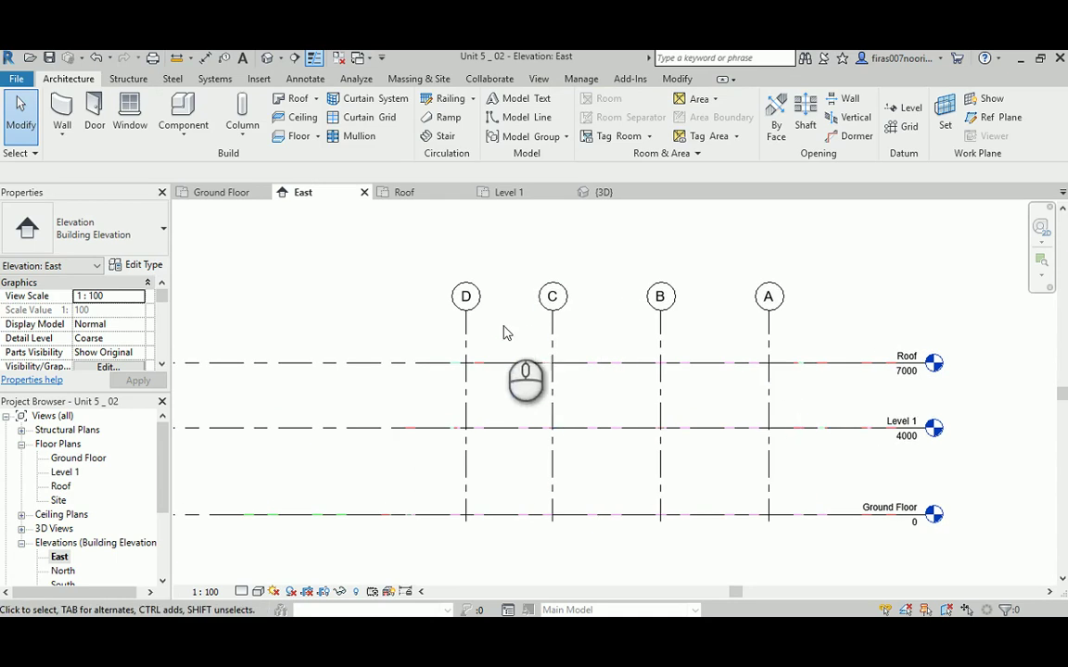
# Lower the upper ends of grids A–D so their bubbles sit between Level 1 and Roof
pyautogui.click(768, 325)
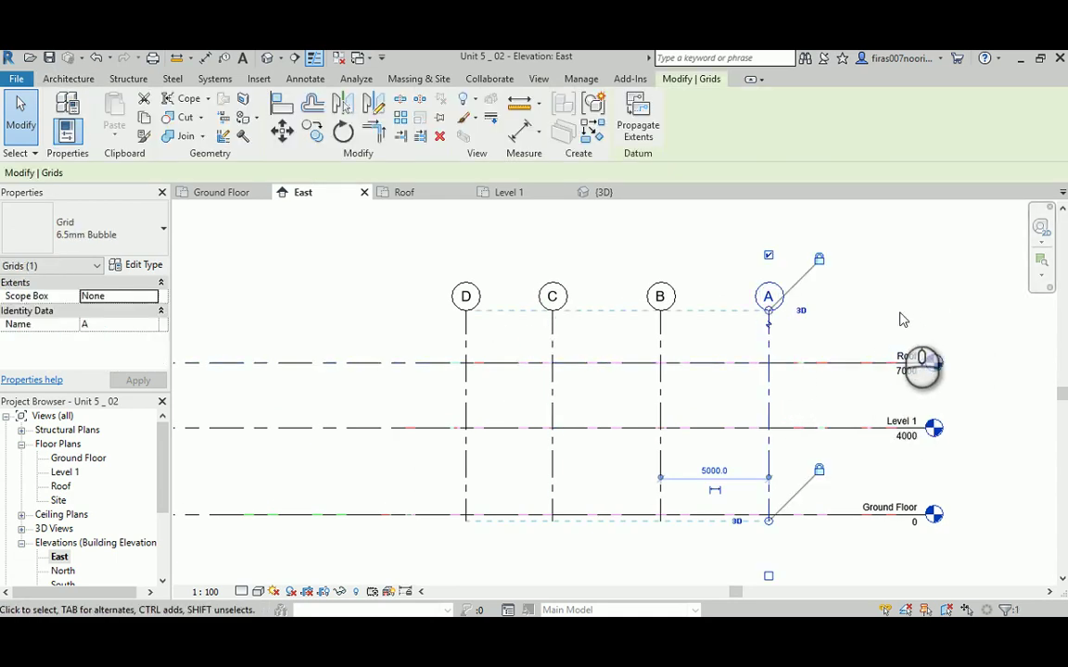
pyautogui.moveTo(768, 311); pyautogui.dragTo(768, 403)
pyautogui.click(854, 287)
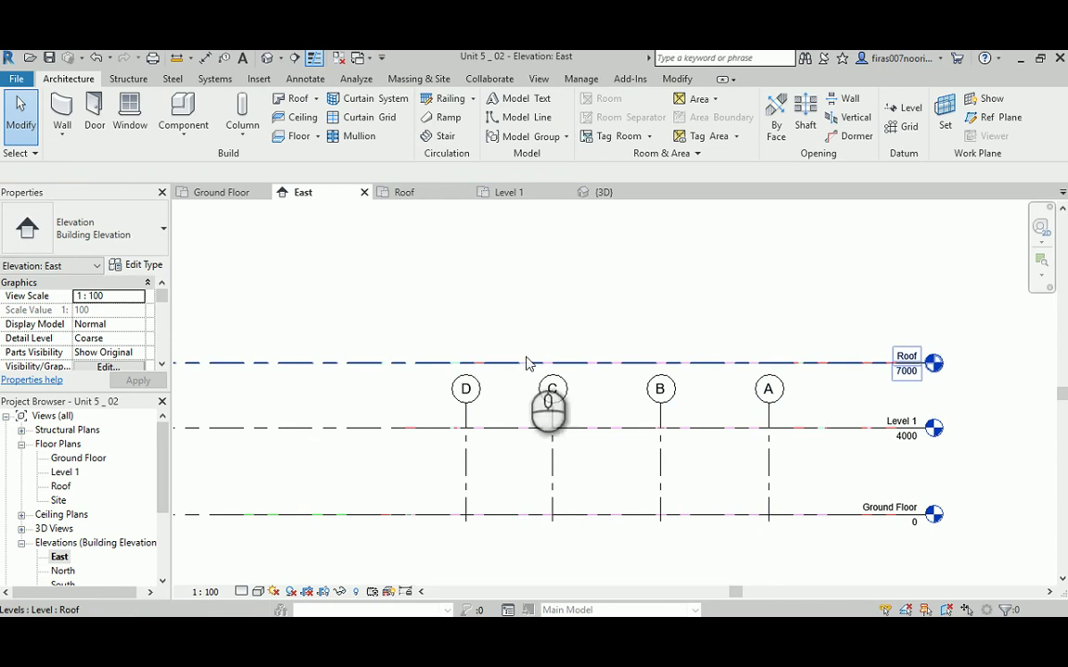
# Open the Roof floor plan and examine which grids it displays with the shortened grid extents
pyautogui.doubleClick(60, 487)
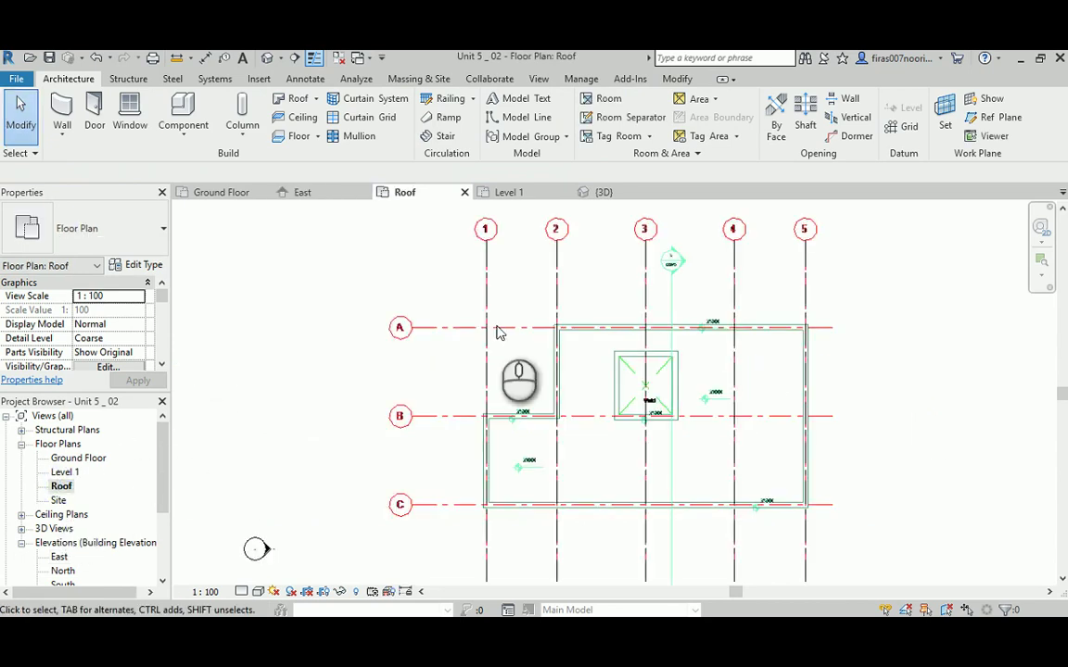
pyautogui.moveTo(927, 396); pyautogui.dragTo(765, 331, button='middle')
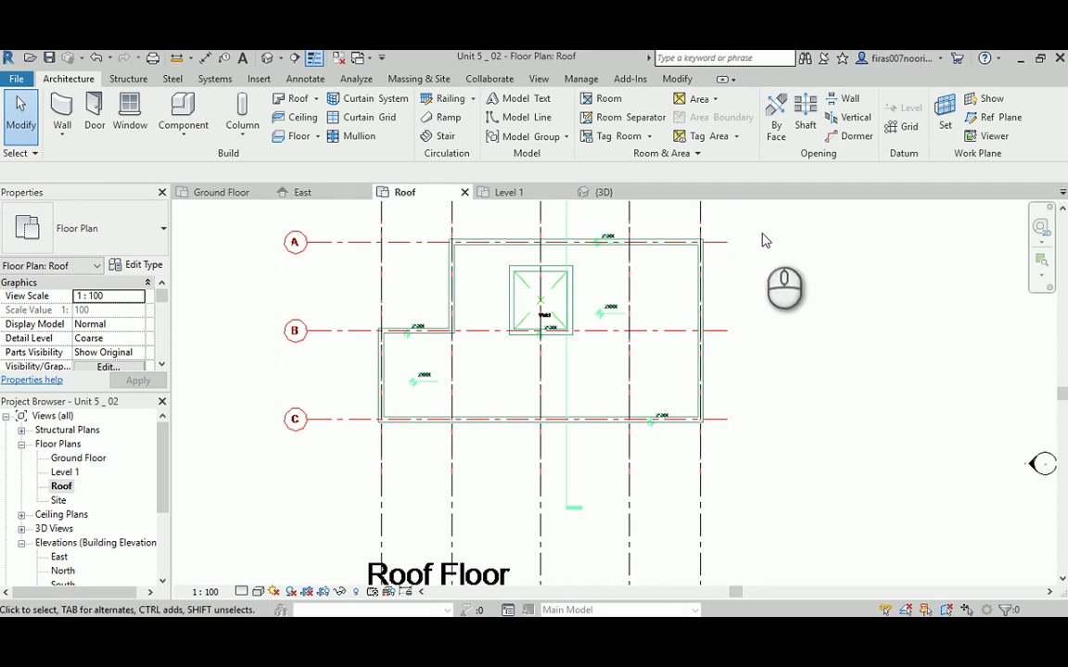
pyautogui.moveTo(742, 346); pyautogui.dragTo(742, 514, button='middle')
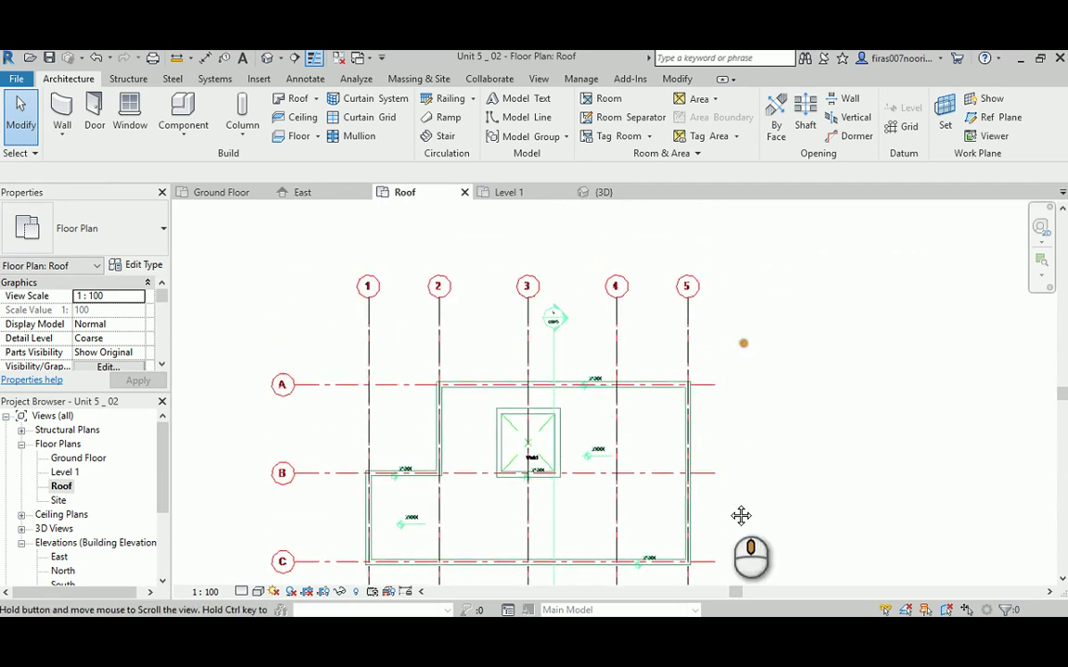
pyautogui.moveTo(822, 543); pyautogui.dragTo(716, 465, button='middle')
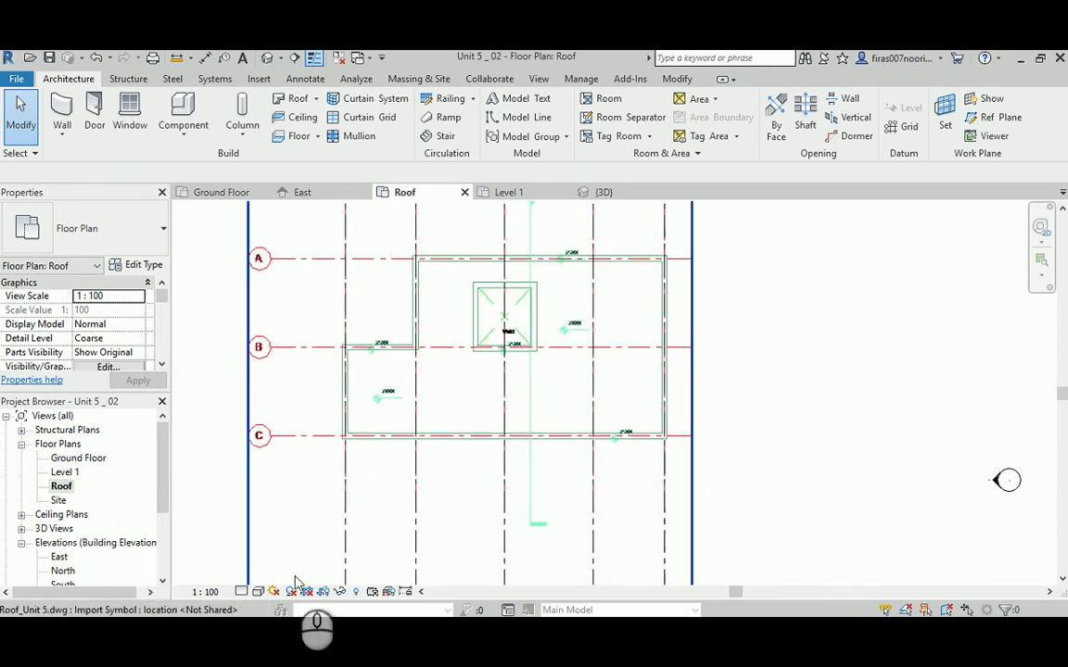
# Return to the East elevation and raise the upper ends of grids A–D above the Roof level
pyautogui.doubleClick(61, 558)
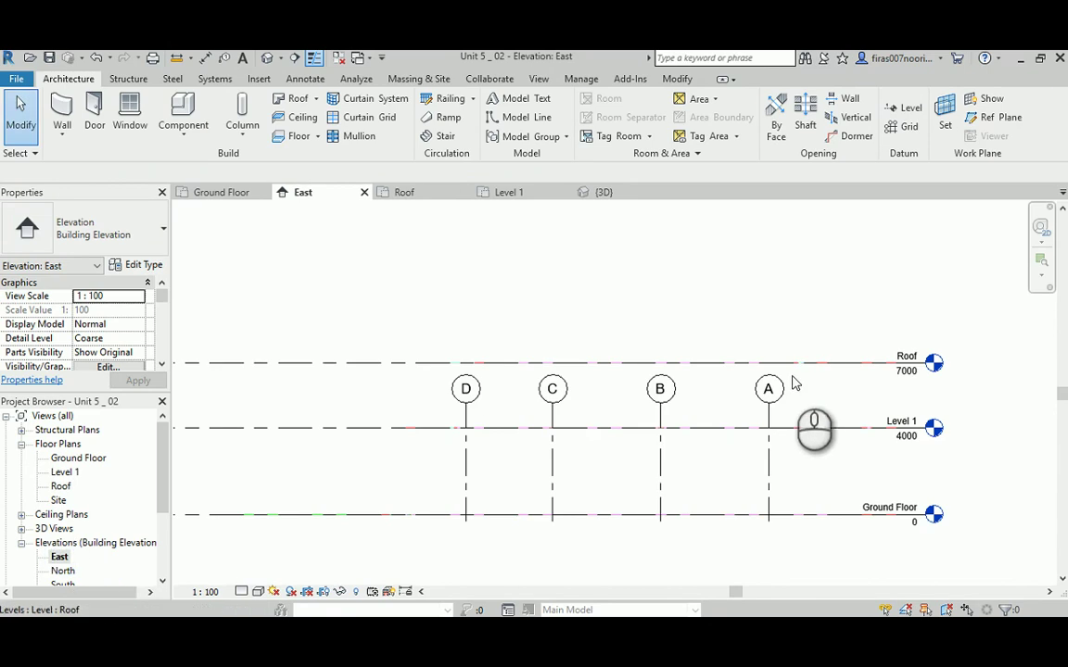
pyautogui.click(770, 417)
pyautogui.moveTo(769, 406); pyautogui.dragTo(768, 319)
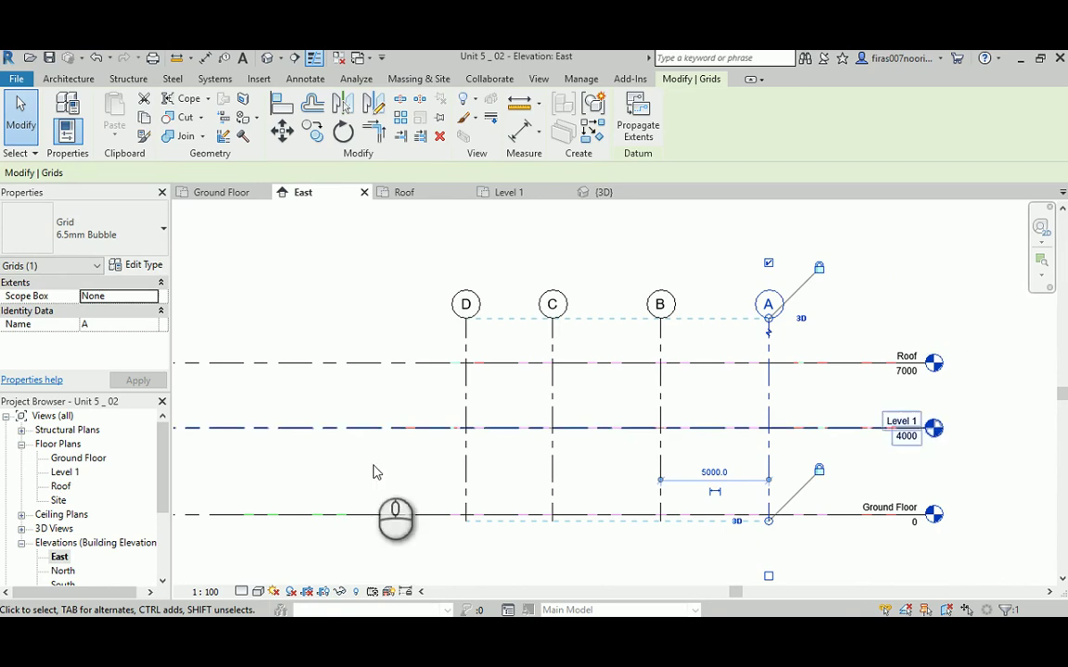
pyautogui.click(920, 281)
pyautogui.moveTo(818, 468); pyautogui.dragTo(851, 447, button='middle')
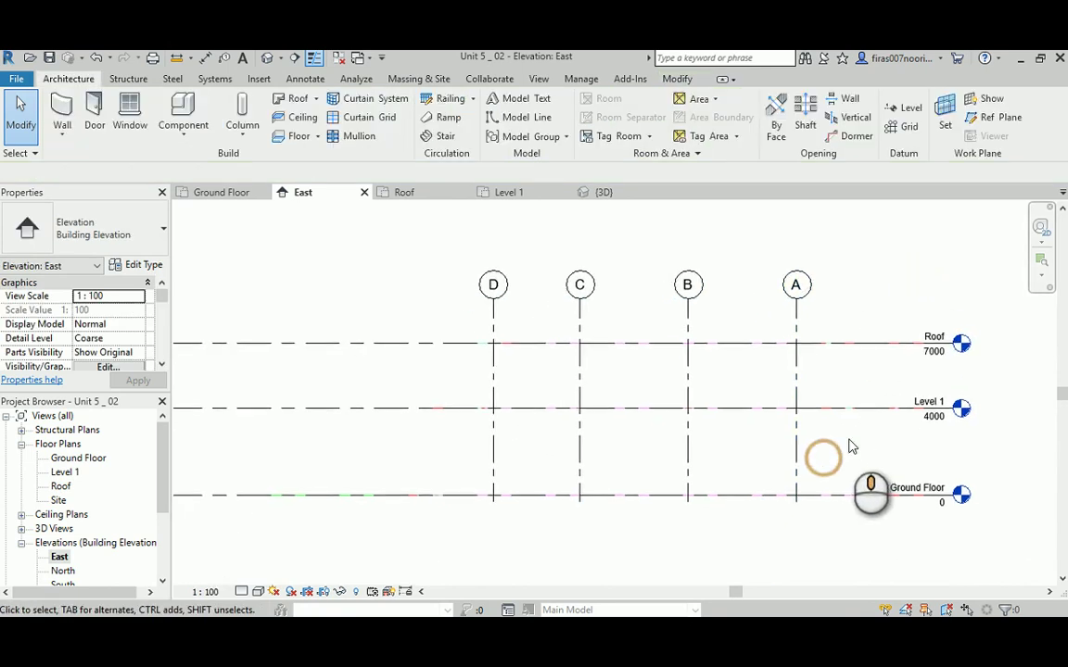
# In the North elevation, extend the Roof, Level 1 and Ground Floor level lines so their heads sit well beyond grid 1
pyautogui.doubleClick(60, 570)
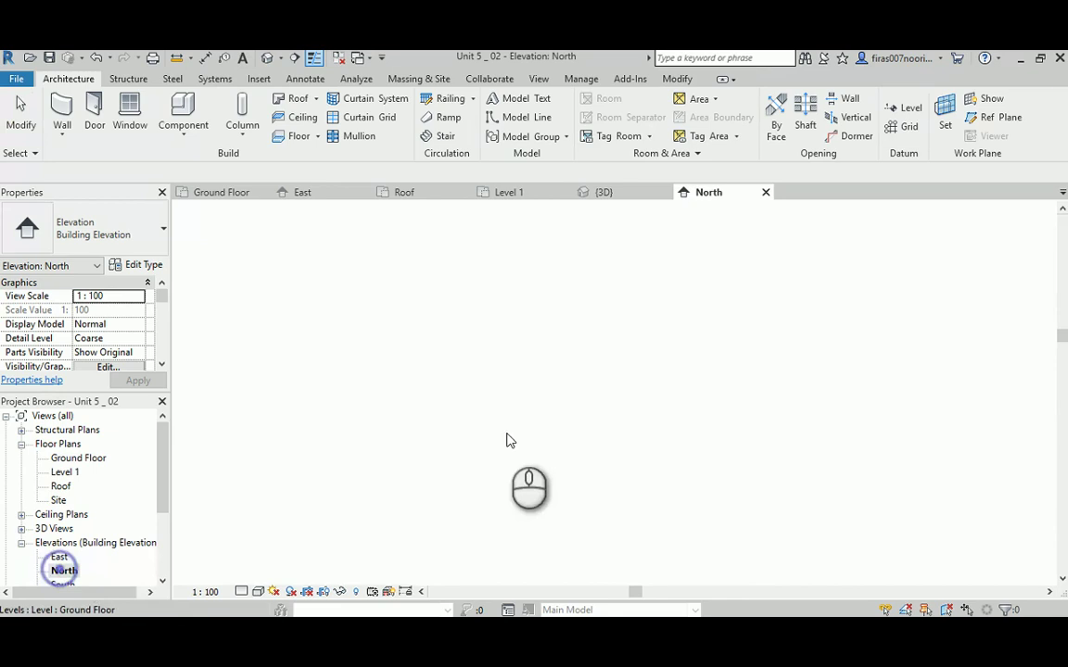
pyautogui.click(760, 355)
pyautogui.moveTo(847, 361); pyautogui.dragTo(982, 359)
pyautogui.click(908, 276)
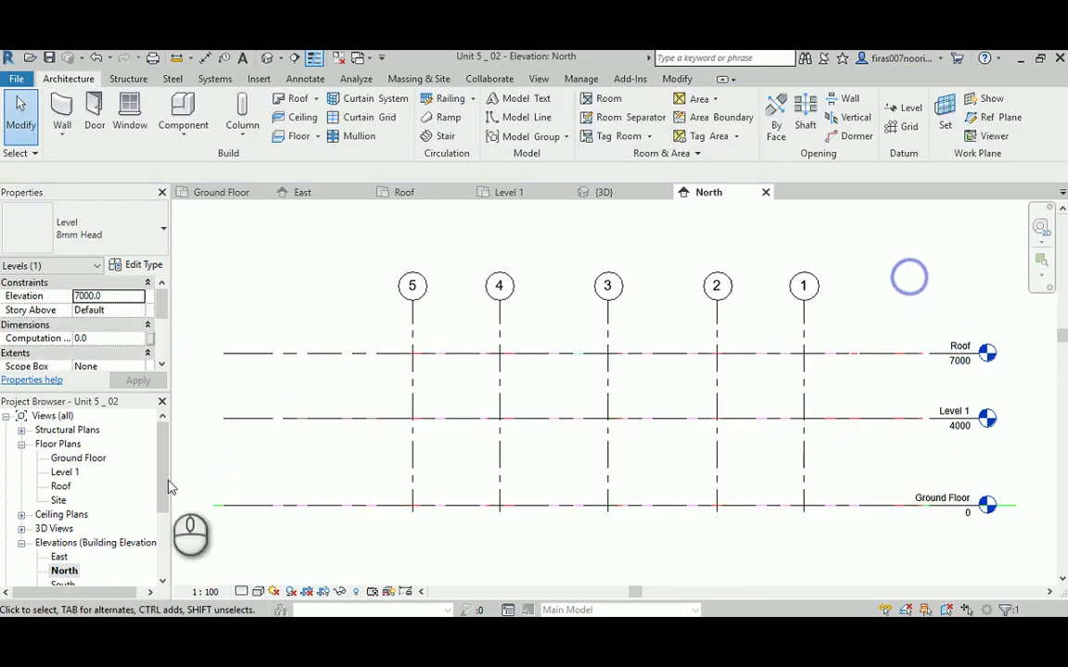
# Open the South elevation and check how grids 1–5 and the level lines extend there
pyautogui.doubleClick(63, 584)
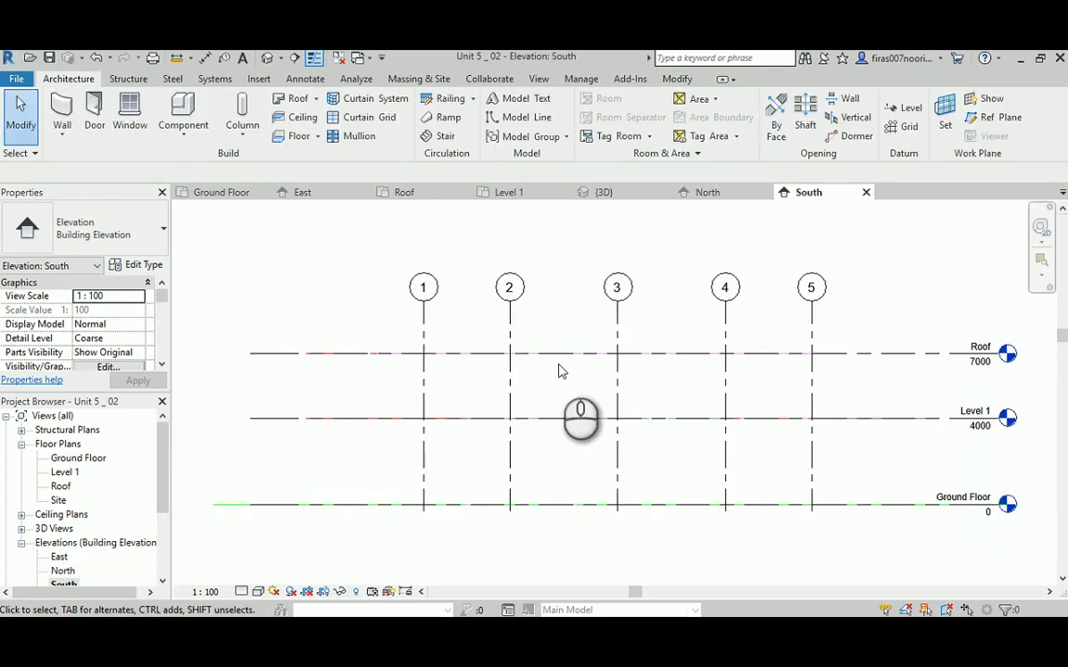
pyautogui.scroll(-2, 558, 371)
pyautogui.moveTo(162, 463); pyautogui.dragTo(162, 488)
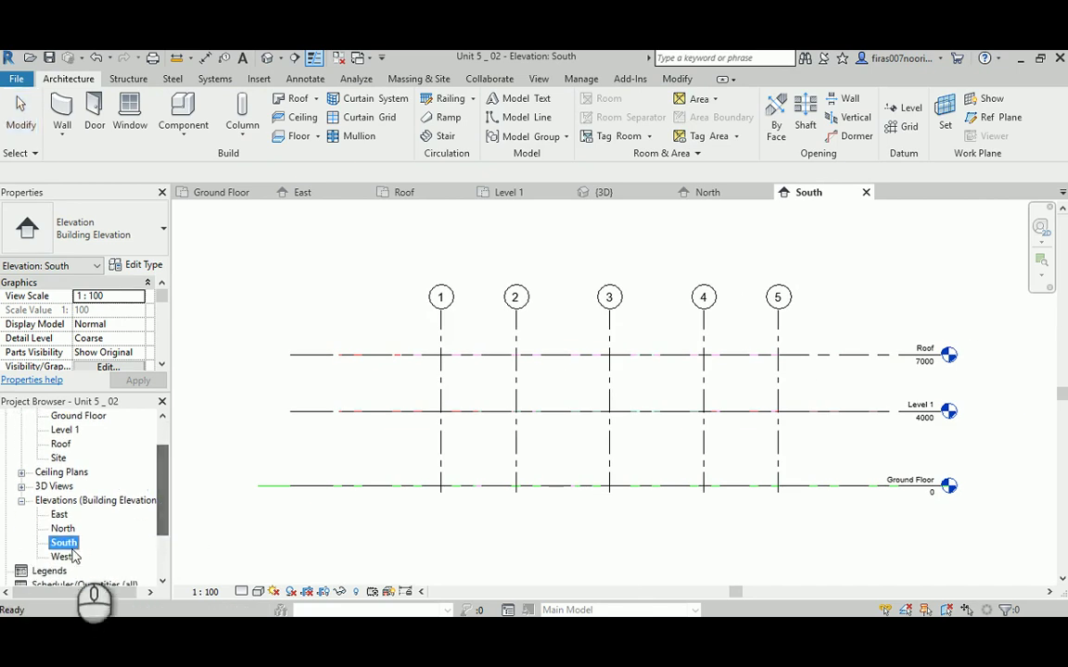
# In the West elevation, shorten the Roof, Level 1 and Ground Floor level lines so their heads sit closer to grid D
pyautogui.doubleClick(61, 556)
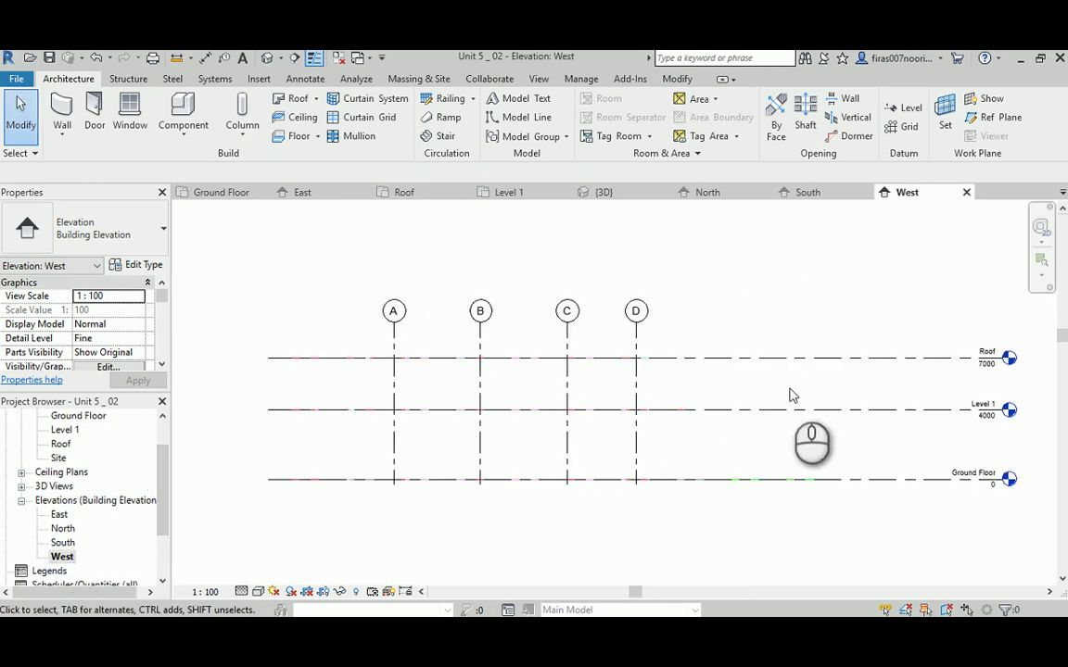
pyautogui.click(883, 360)
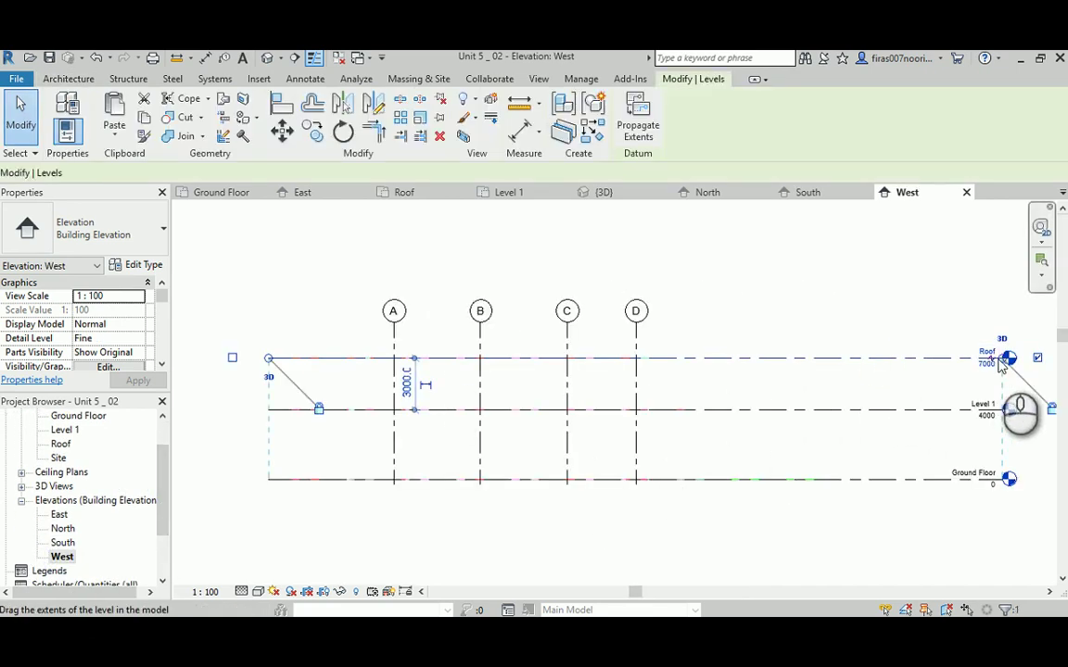
pyautogui.moveTo(982, 360); pyautogui.dragTo(823, 359)
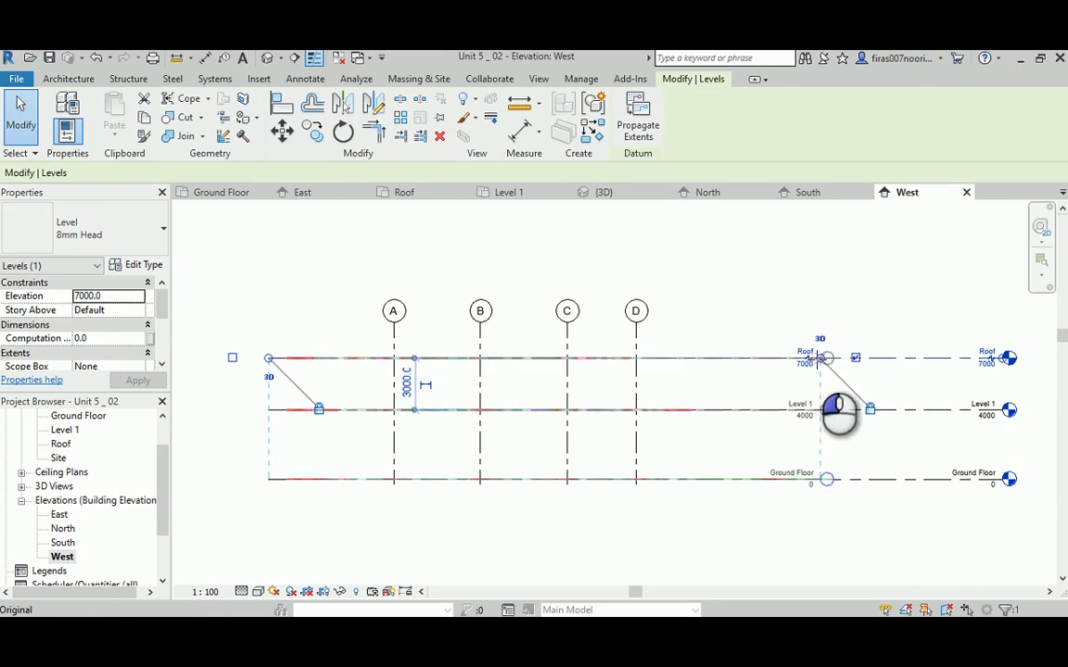
pyautogui.click(746, 278)
pyautogui.moveTo(640, 306); pyautogui.dragTo(672, 324, button='middle')
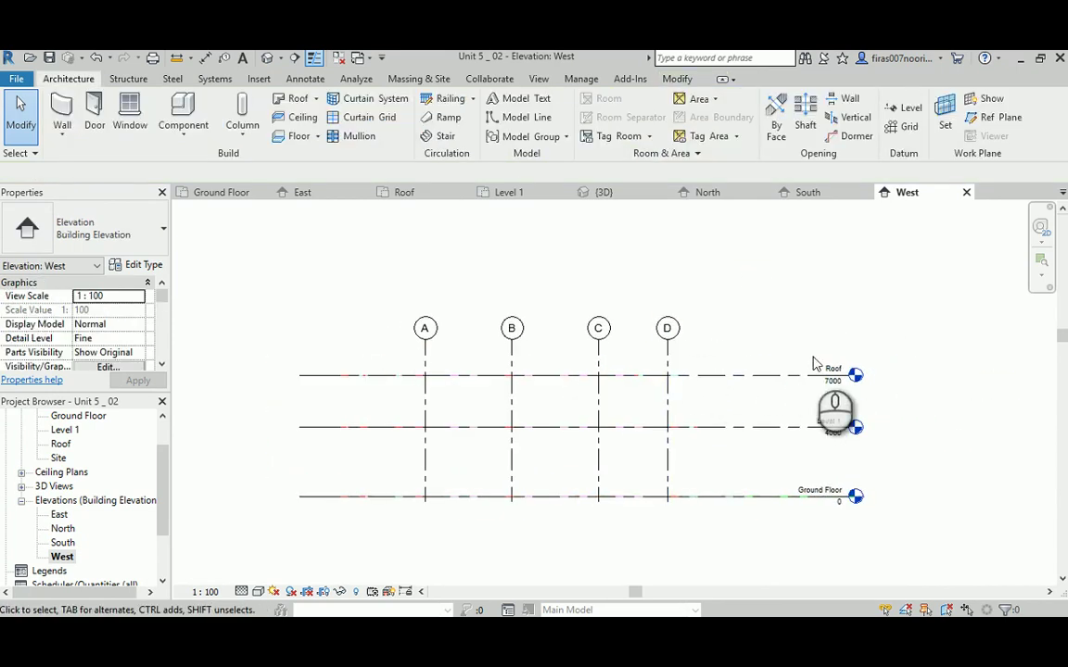
pyautogui.moveTo(344, 440); pyautogui.dragTo(402, 429, button='middle')
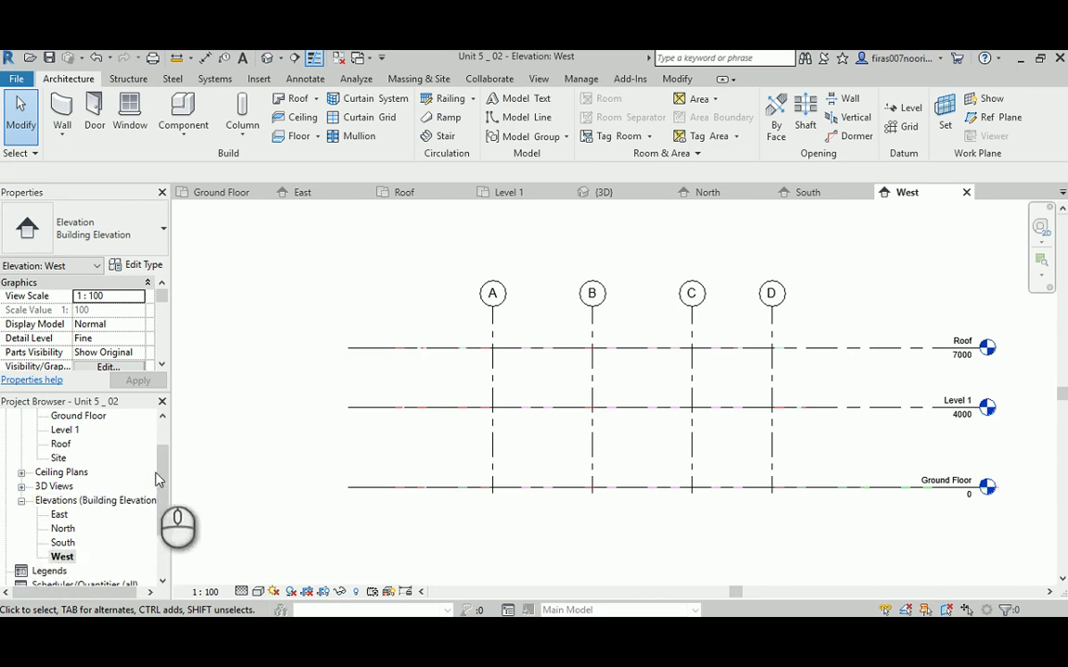
# Open the Roof floor plan and examine which ends of grid A carry a bubble
pyautogui.scroll(1, 163, 468)
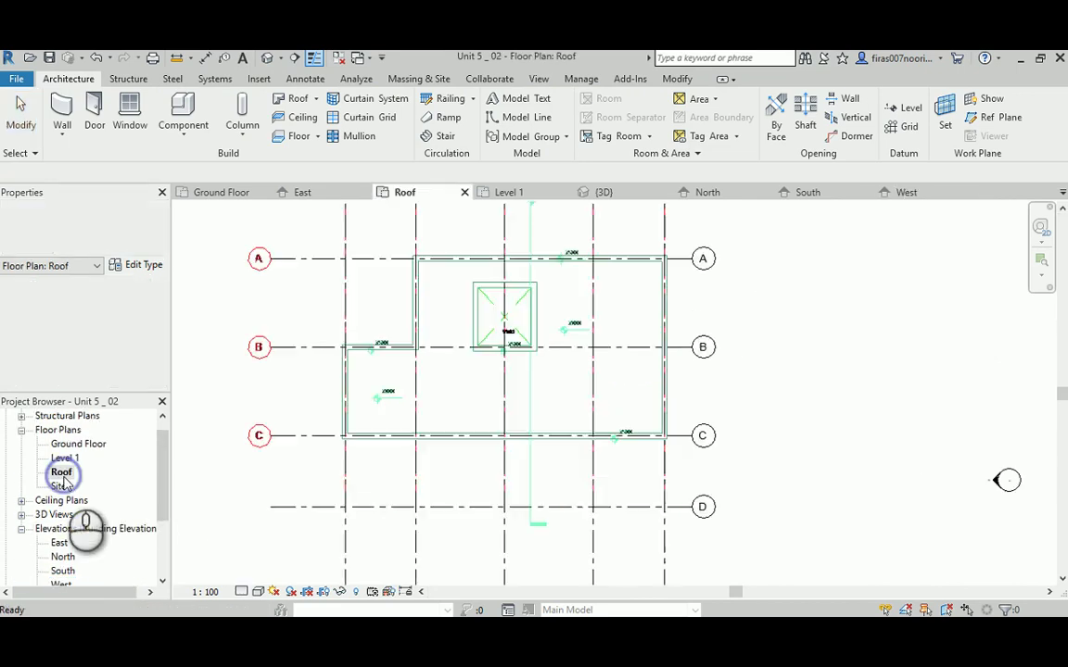
pyautogui.moveTo(454, 354); pyautogui.dragTo(489, 390, button='middle')
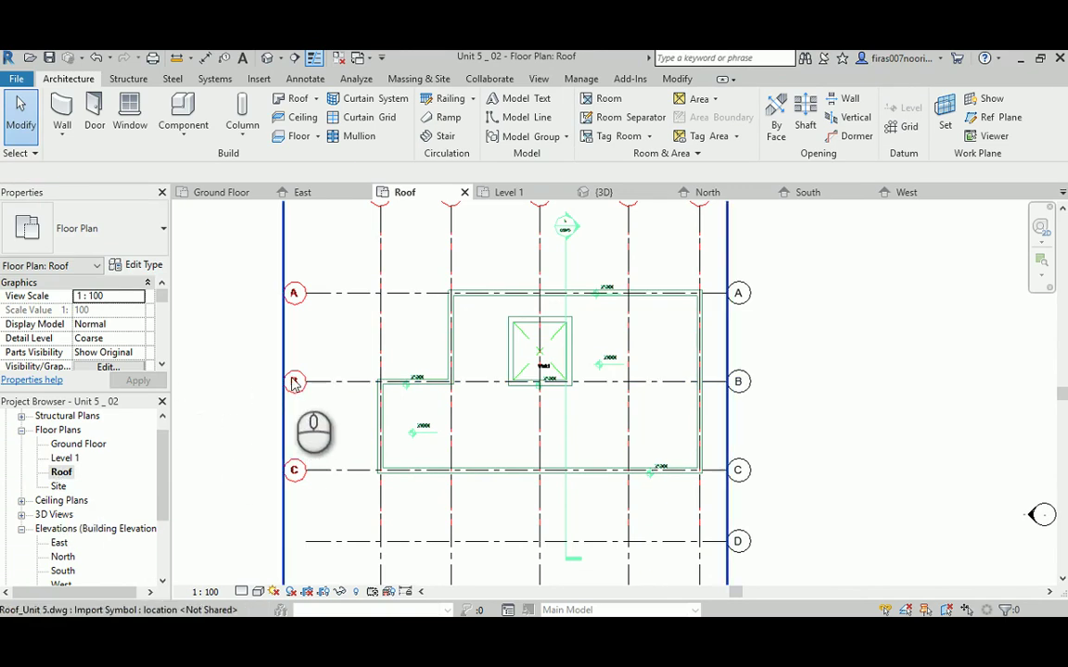
pyautogui.click(322, 292)
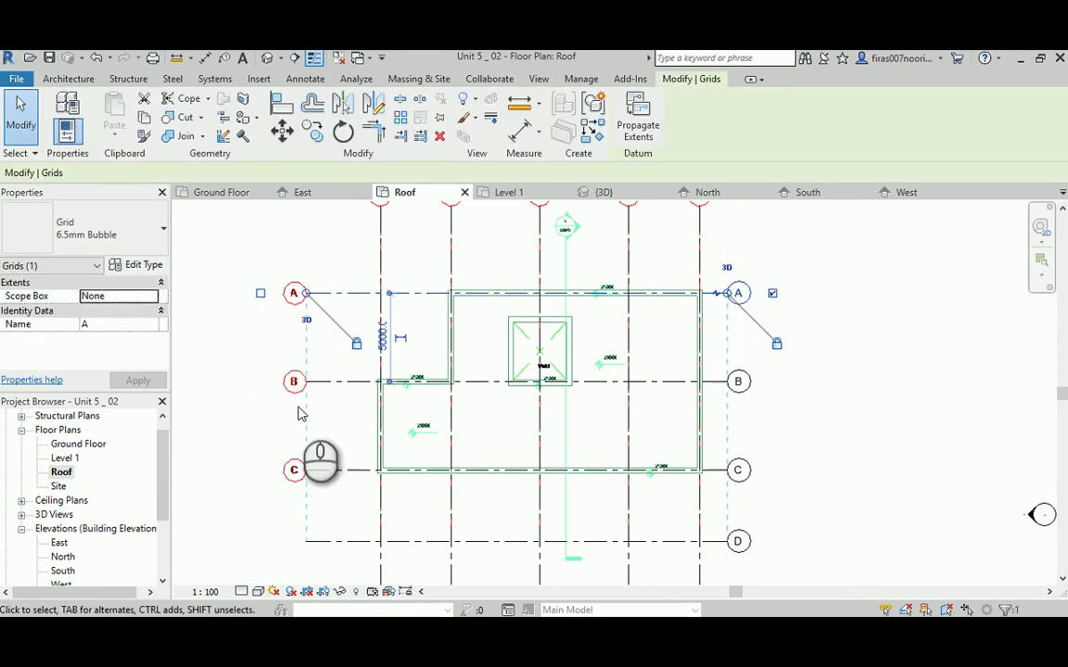
# From the Ground Floor plan, propagate grid A's extents to all the listed floor, reflected ceiling and structural plans
pyautogui.doubleClick(63, 445)
pyautogui.click(269, 315)
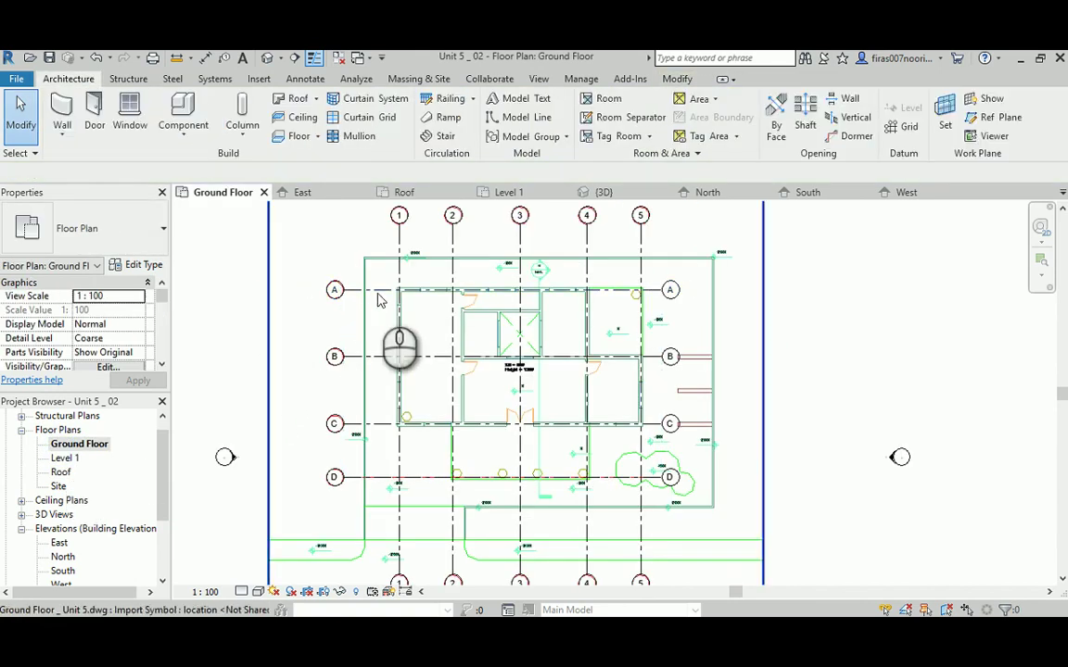
pyautogui.click(380, 291)
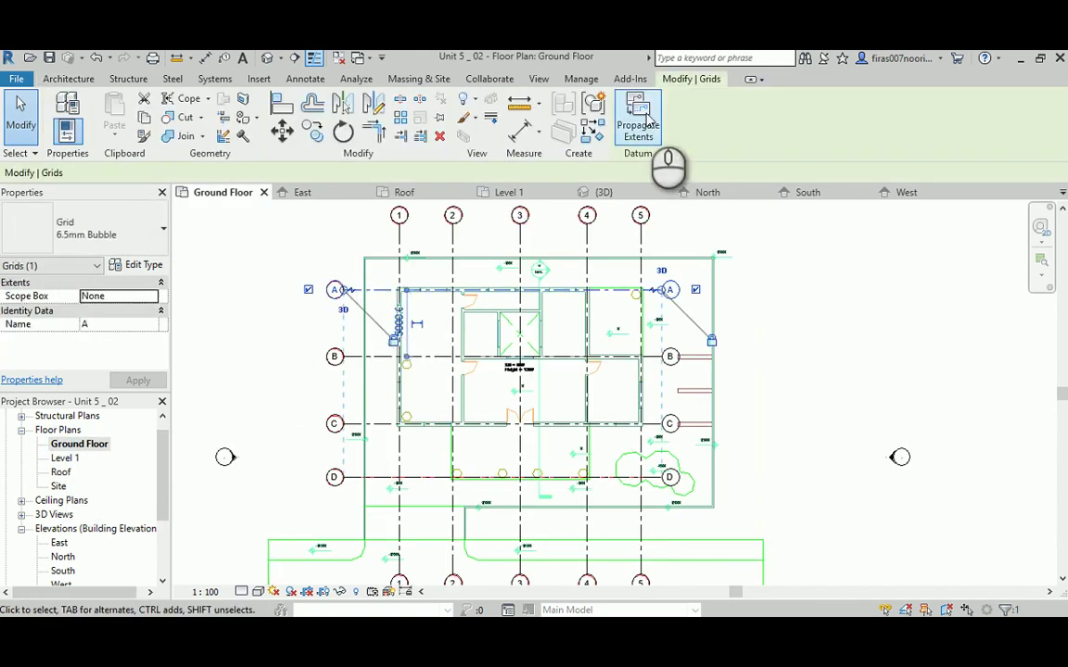
pyautogui.click(640, 111)
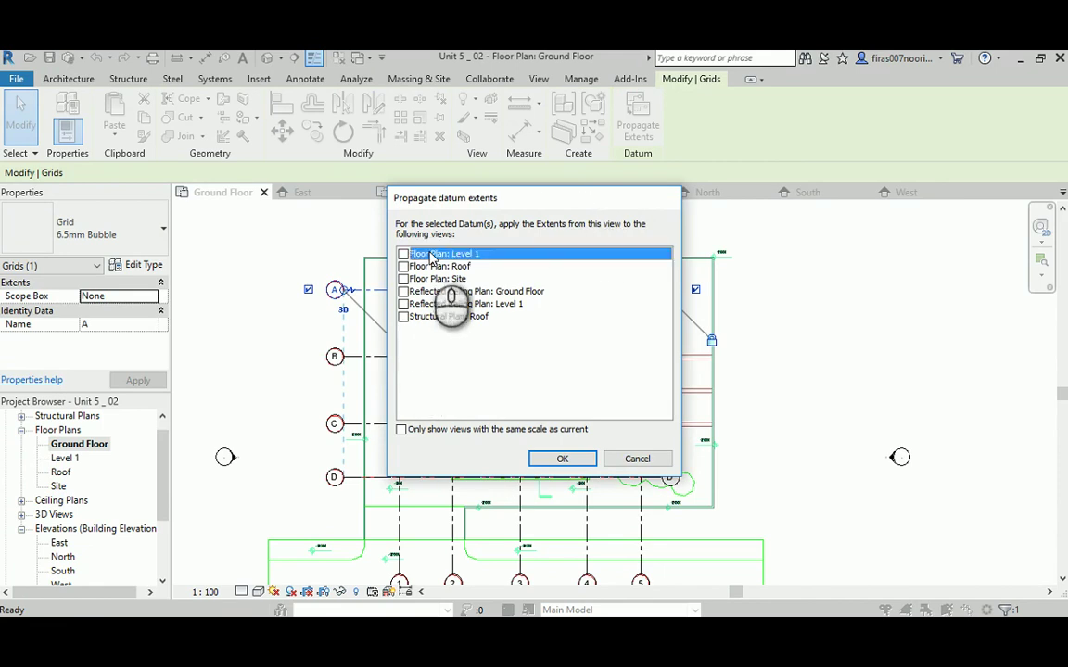
pyautogui.keyDown('shift'); pyautogui.click(427, 317); pyautogui.keyUp('shift')
pyautogui.click(402, 316)
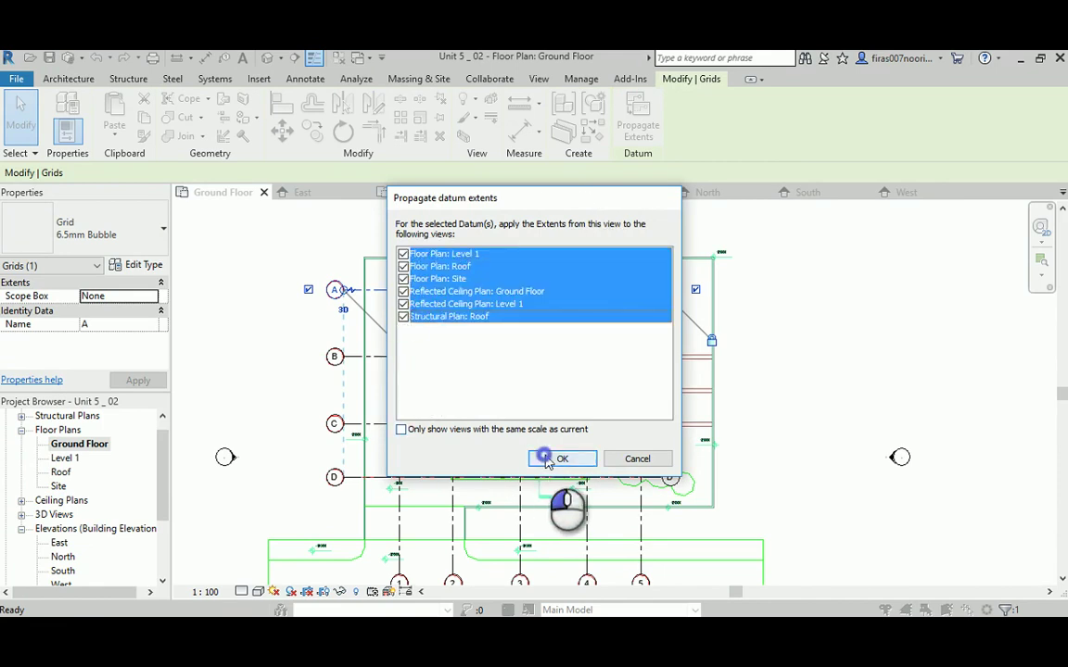
pyautogui.click(547, 458)
# Open the Roof floor plan and compare the bubbles of grid A with those of grids B and C
pyautogui.doubleClick(61, 472)
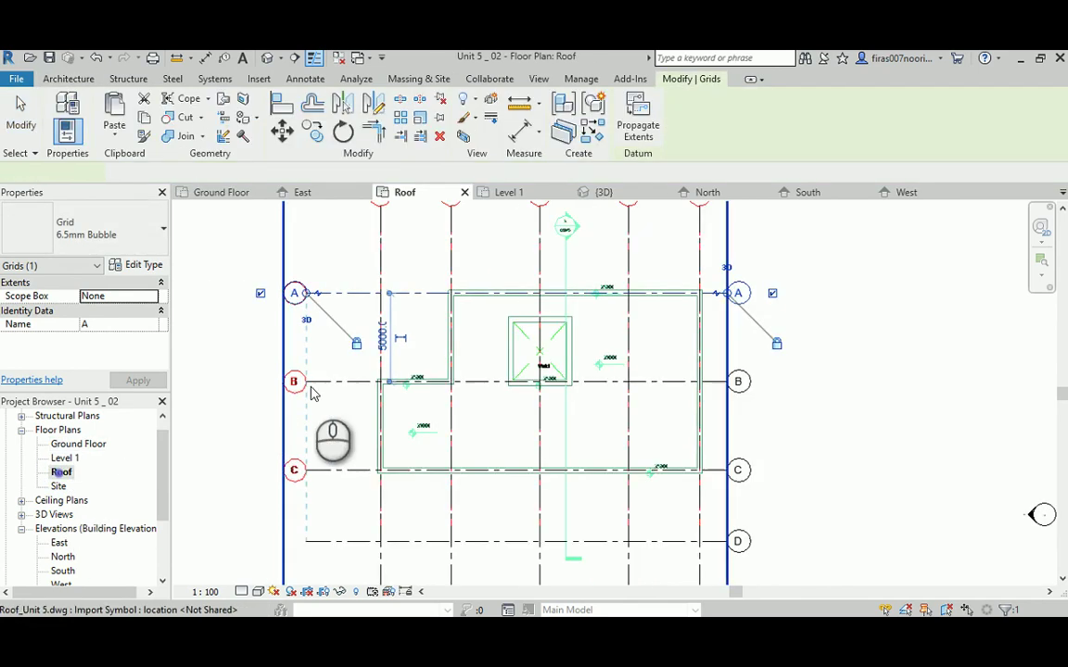
pyautogui.click(887, 314)
pyautogui.moveTo(735, 299); pyautogui.dragTo(776, 347, button='middle')
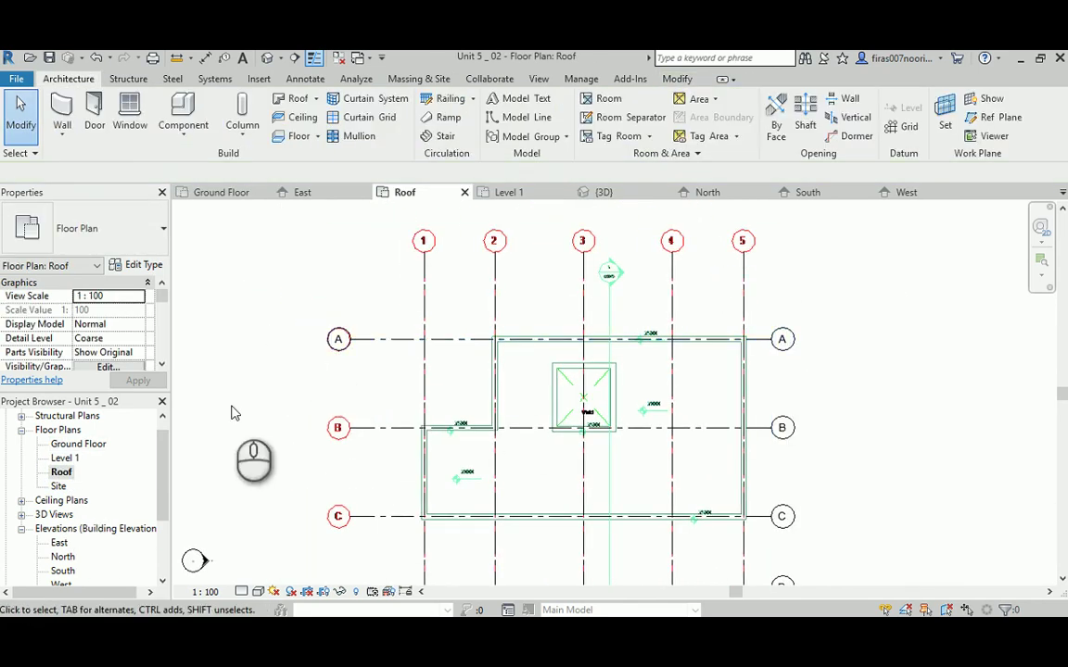
pyautogui.moveTo(232, 412); pyautogui.dragTo(300, 358, button='middle')
pyautogui.scroll(-2, 405, 388)
pyautogui.scroll(1, 405, 393)
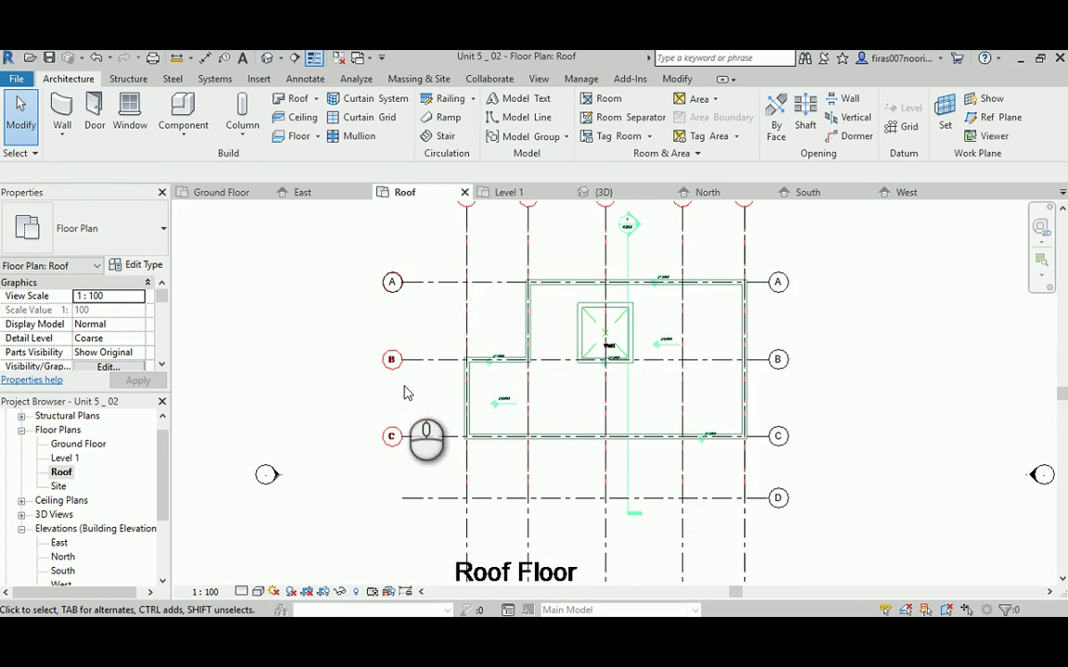
pyautogui.click(419, 361)
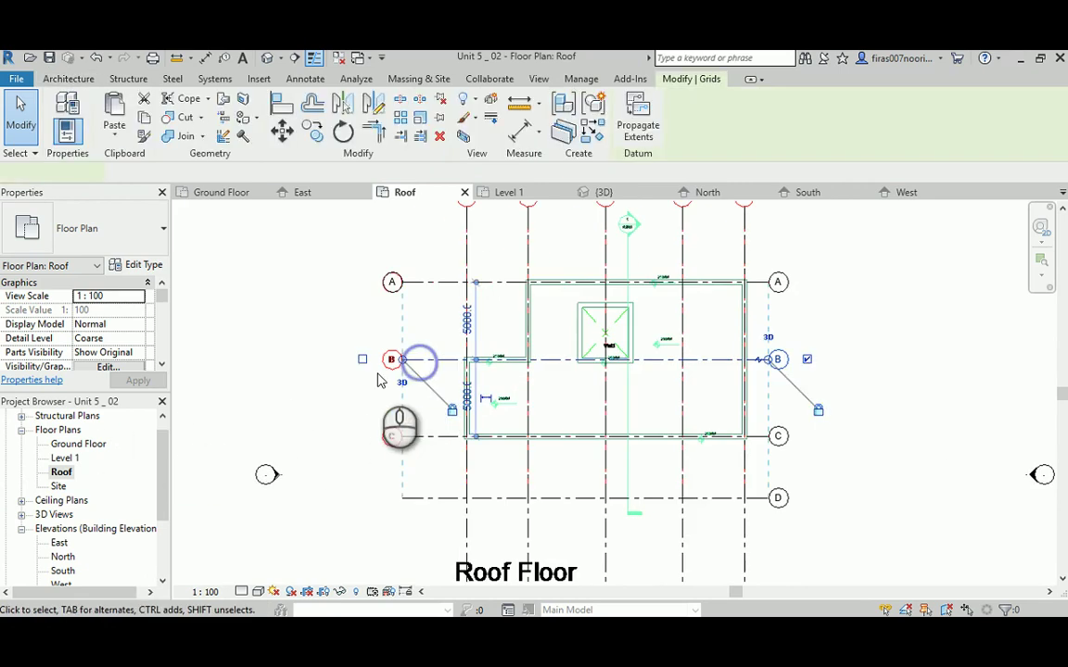
pyautogui.click(413, 435)
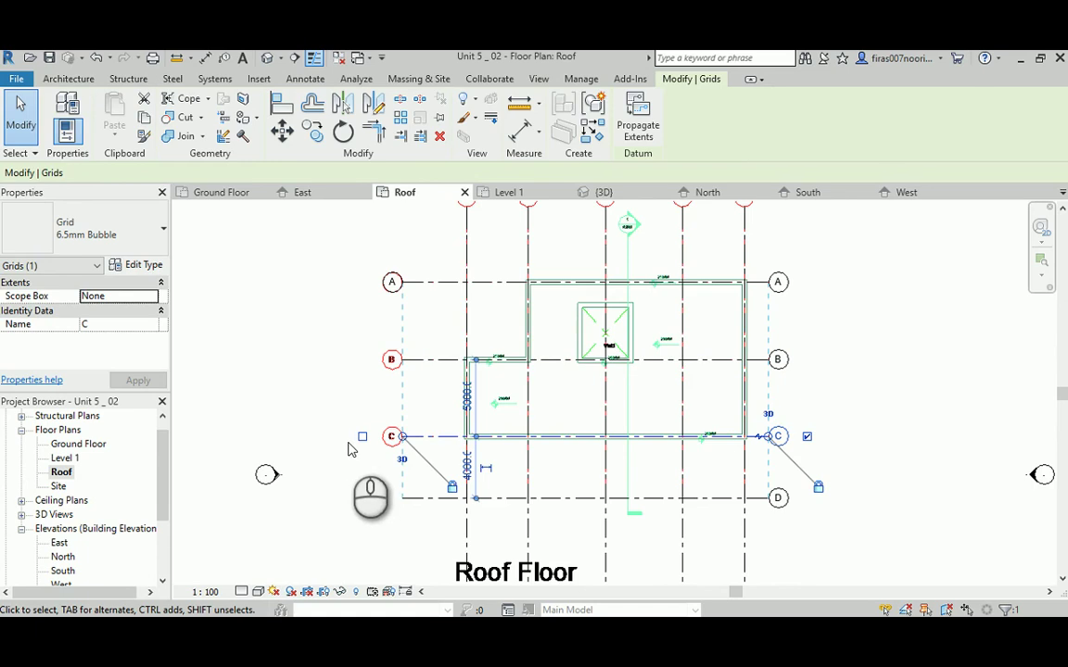
pyautogui.click(352, 394)
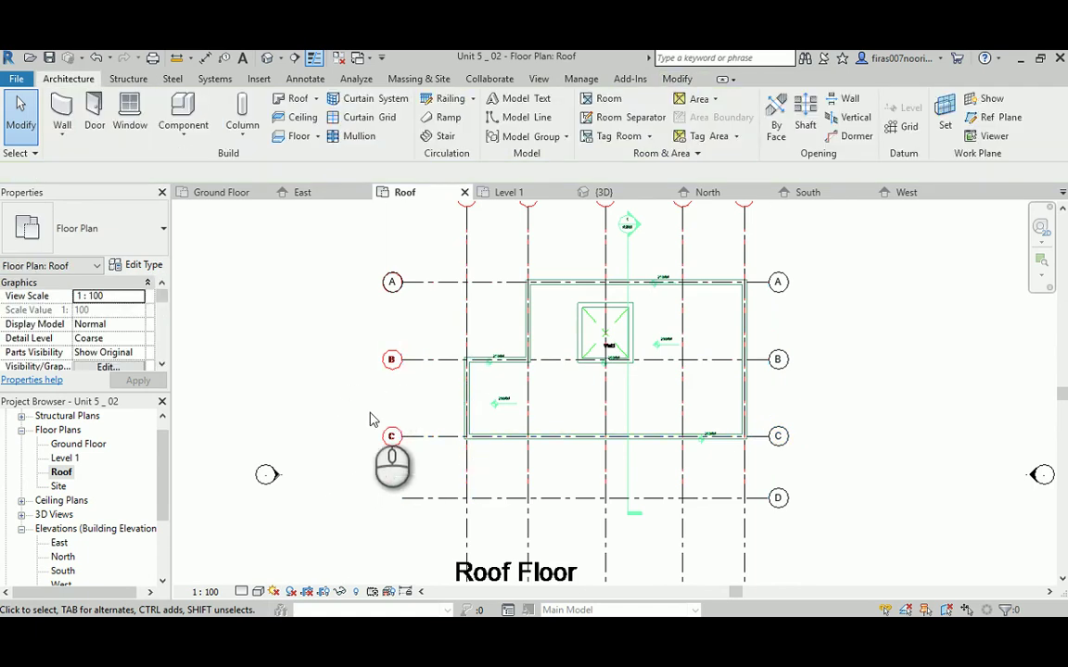
pyautogui.scroll(-2, 369, 419)
pyautogui.scroll(2, 435, 241)
pyautogui.moveTo(394, 316); pyautogui.dragTo(409, 246, button='middle')
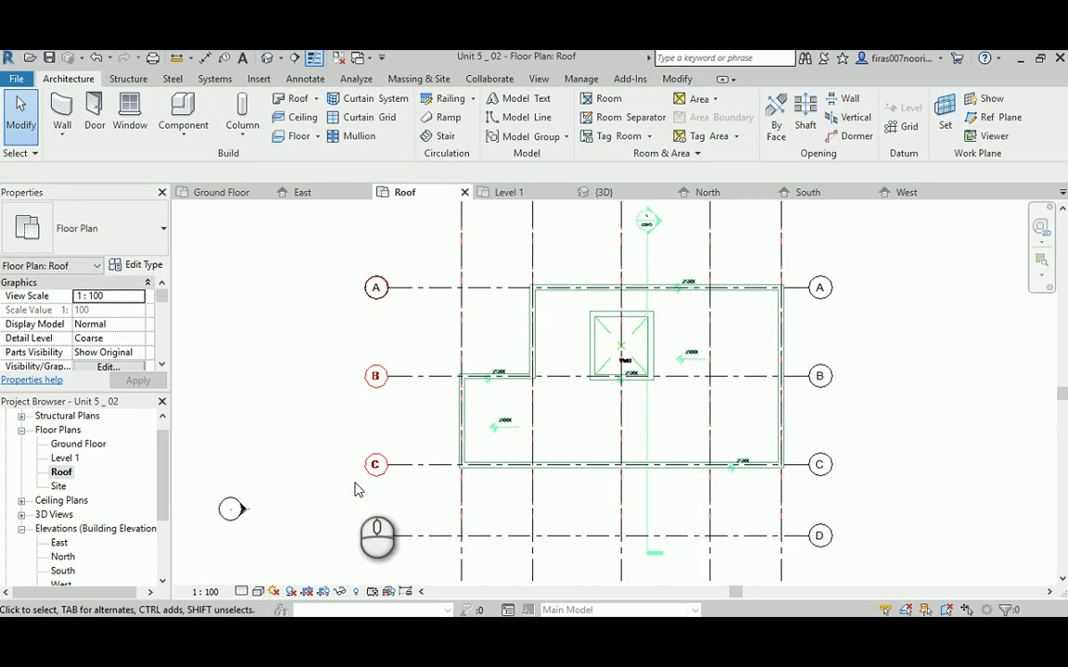
# From the Ground Floor plan, propagate the extents of grids A–D and 1–5 to all the listed floor, reflected ceiling and structural plans
pyautogui.doubleClick(93, 449)
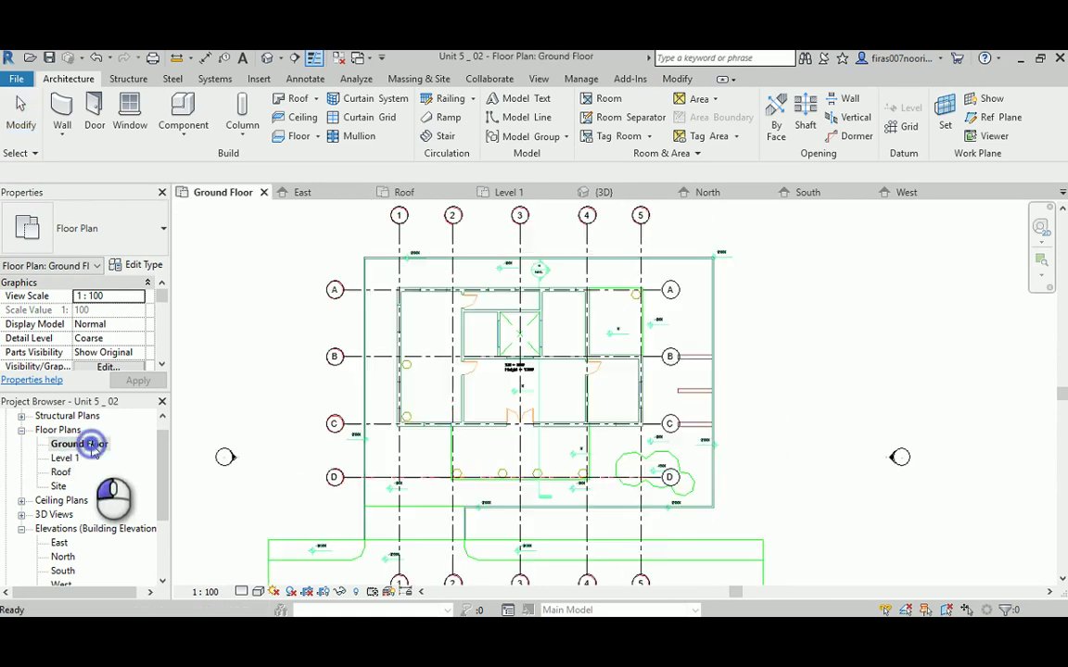
pyautogui.click(376, 300)
pyautogui.keyDown('ctrl'); pyautogui.click(377, 426); pyautogui.keyUp('ctrl')
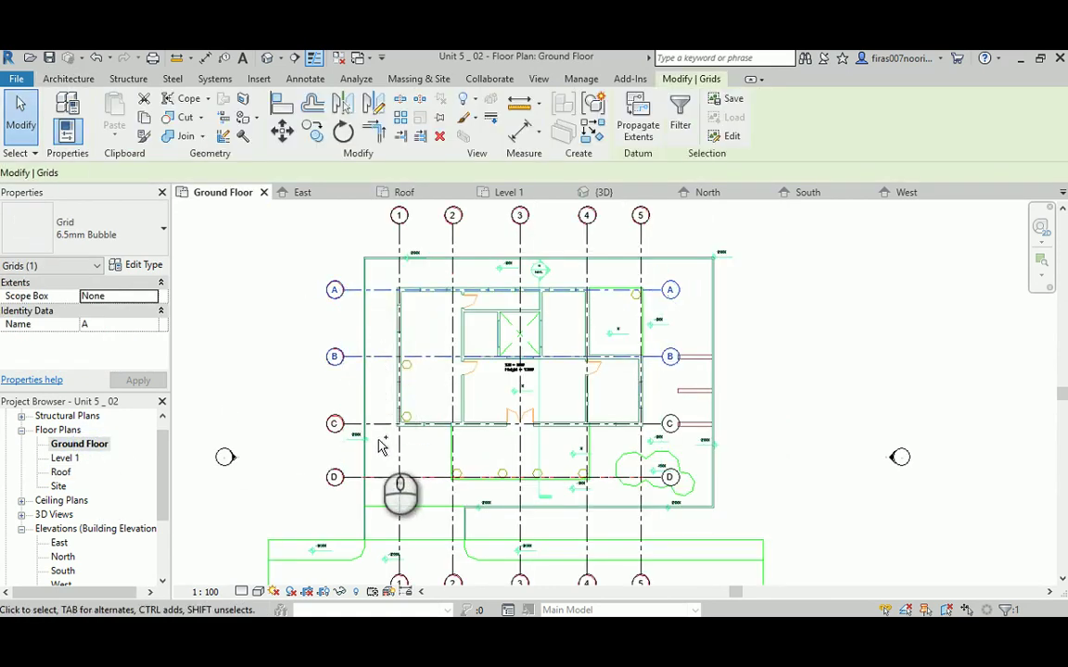
pyautogui.keyDown('ctrl'); pyautogui.click(380, 477); pyautogui.keyUp('ctrl')
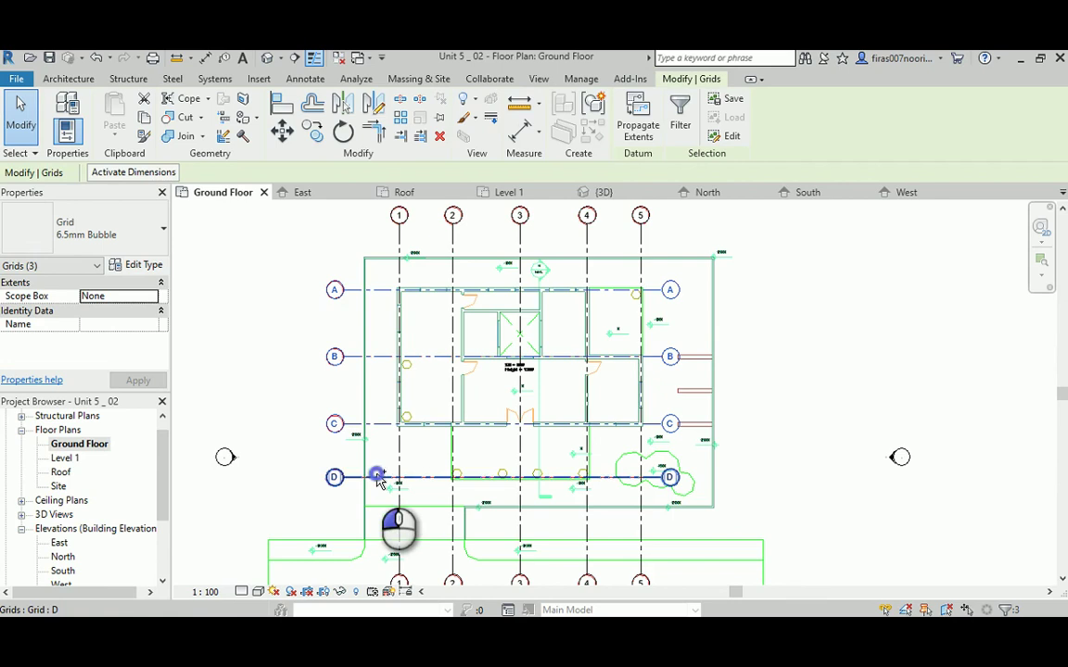
pyautogui.keyDown('ctrl'); pyautogui.click(405, 234); pyautogui.keyUp('ctrl')
pyautogui.keyDown('ctrl'); pyautogui.click(454, 239); pyautogui.keyUp('ctrl')
pyautogui.keyDown('ctrl'); pyautogui.click(520, 239); pyautogui.keyUp('ctrl')
pyautogui.keyDown('ctrl'); pyautogui.click(586, 239); pyautogui.keyUp('ctrl')
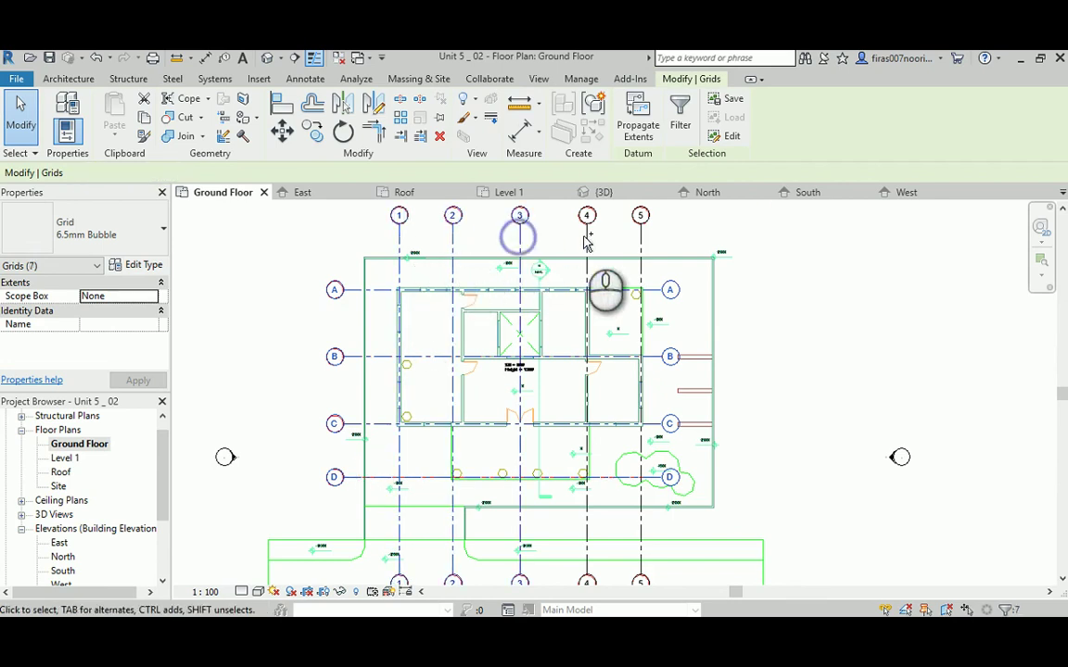
pyautogui.keyDown('ctrl'); pyautogui.click(640, 233); pyautogui.keyUp('ctrl')
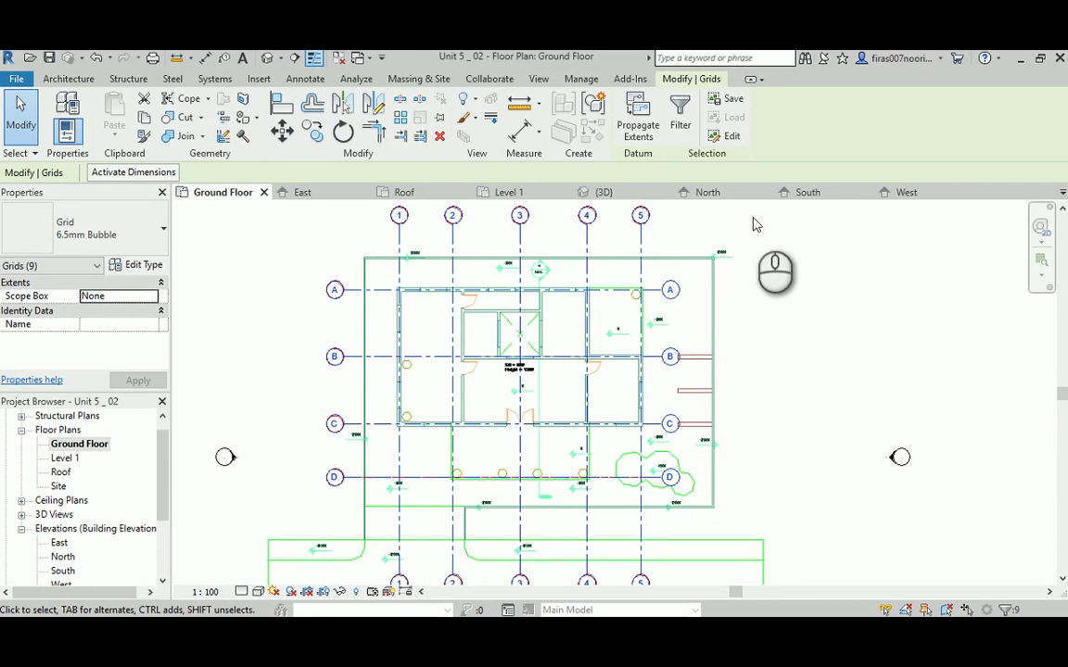
pyautogui.click(638, 120)
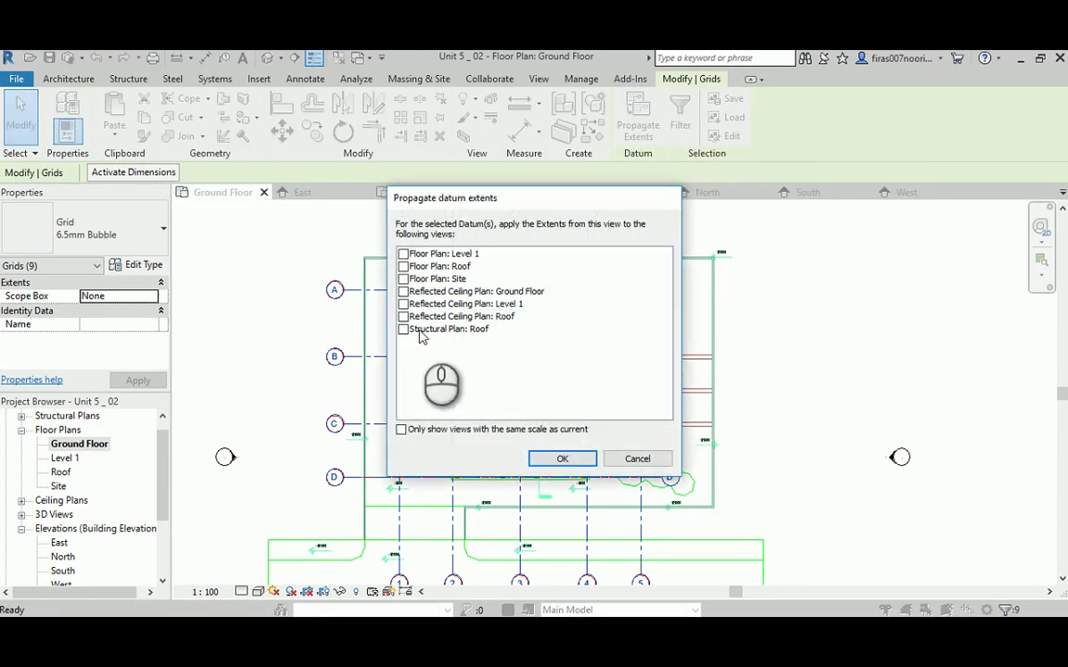
pyautogui.click(448, 254)
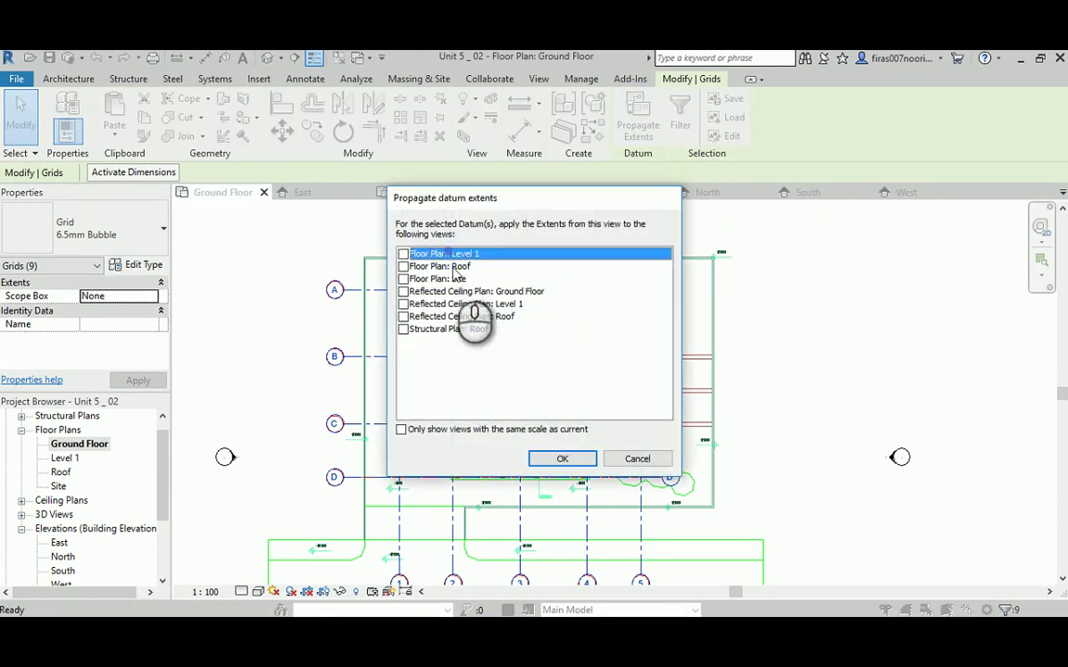
pyautogui.keyDown('shift'); pyautogui.click(452, 332); pyautogui.keyUp('shift')
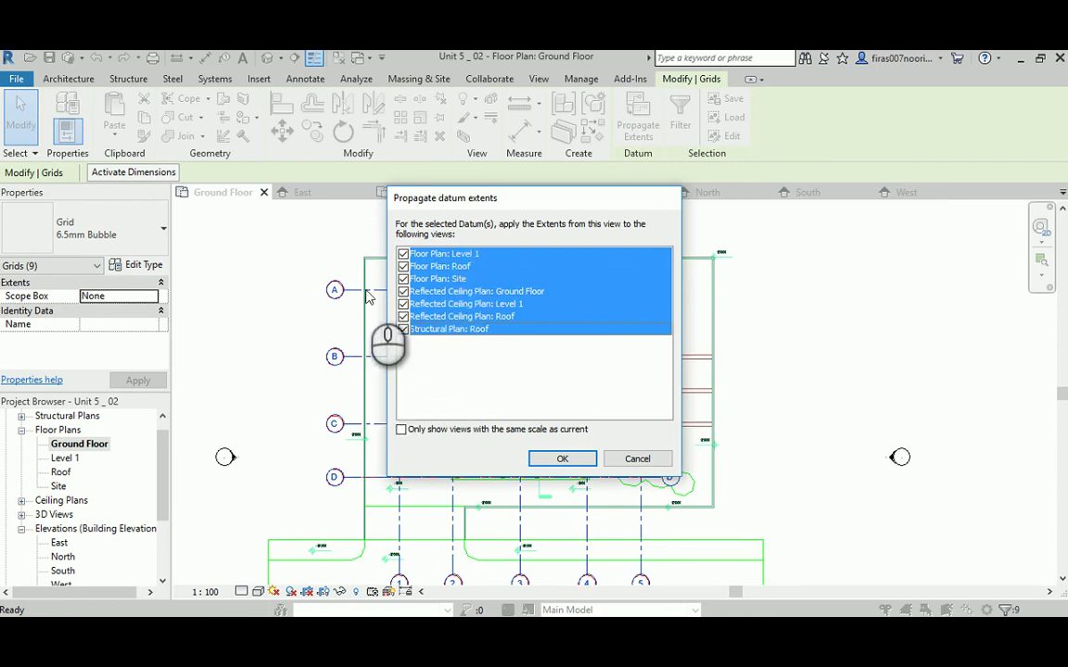
pyautogui.click(556, 458)
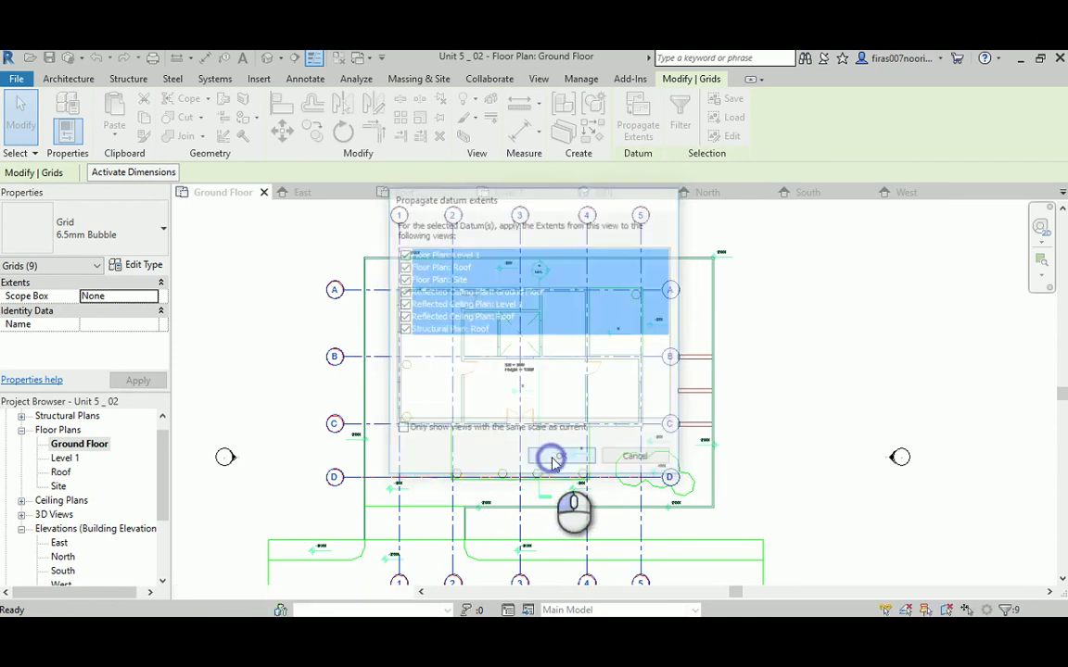
# Open the Roof floor plan and check the bubbles at both ends of every grid, leaving nothing selected
pyautogui.doubleClick(59, 474)
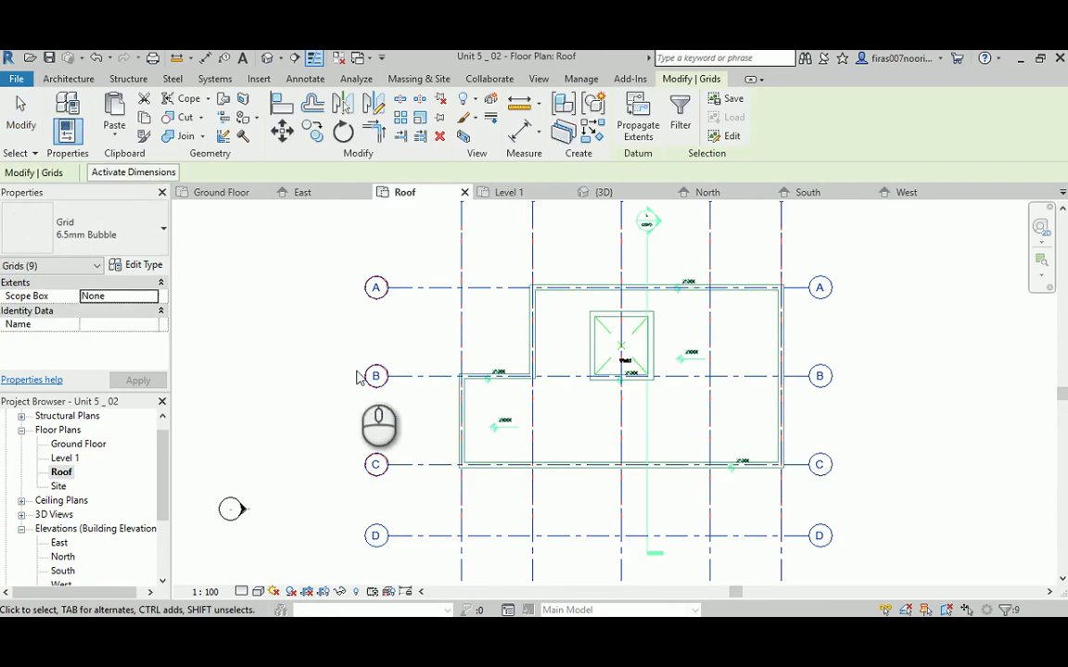
pyautogui.scroll(-2, 333, 324)
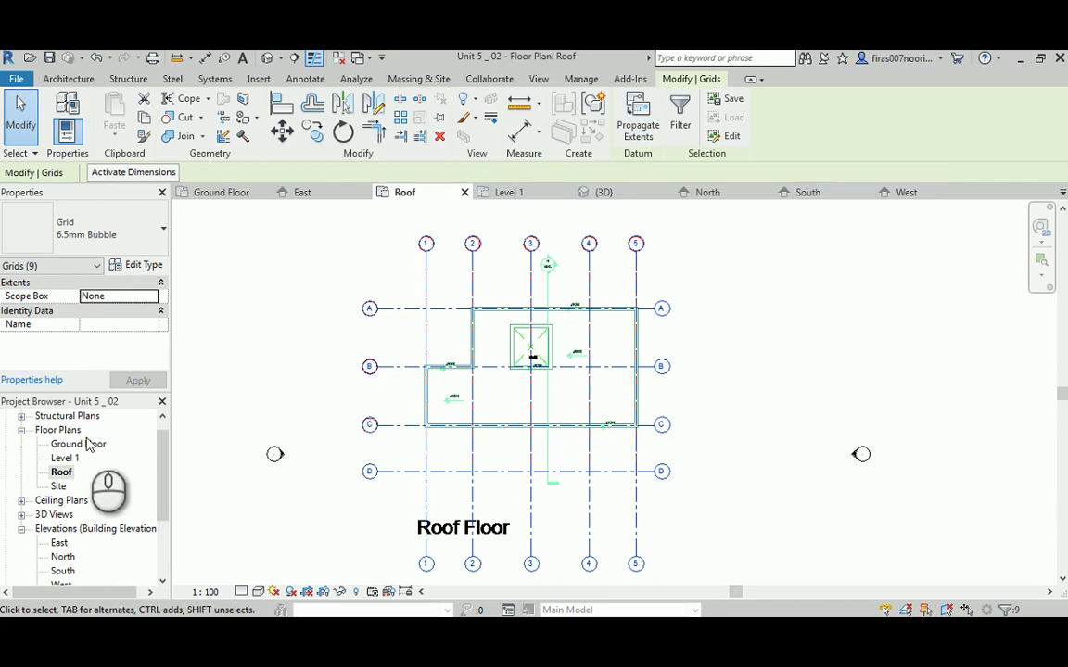
pyautogui.click(285, 371)
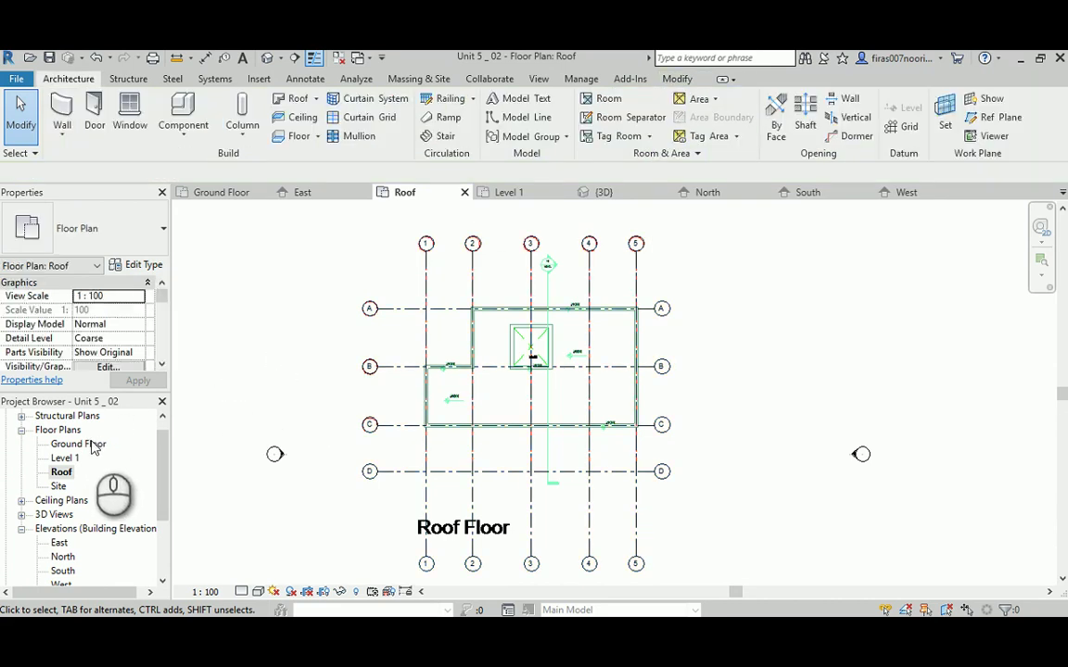
# In the Ground Floor plan, place a continuous aligned dimension string across grids 1 to 5, just below their upper bubbles
pyautogui.doubleClick(81, 445)
pyautogui.scroll(-2, 281, 305)
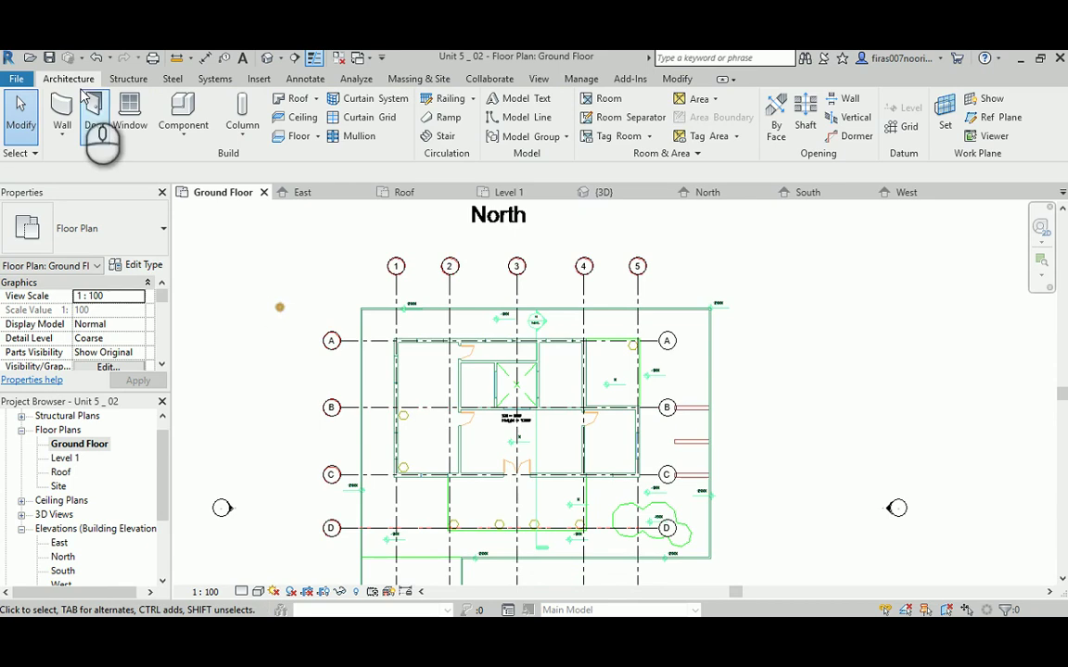
pyautogui.click(305, 79)
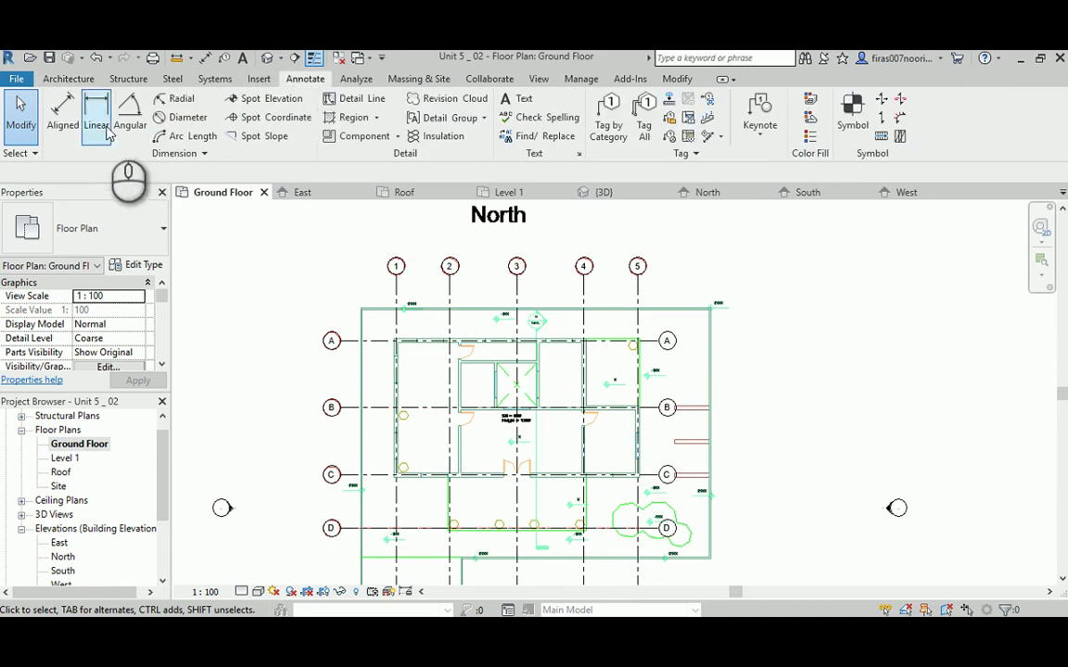
pyautogui.click(63, 113)
pyautogui.scroll(3, 417, 278)
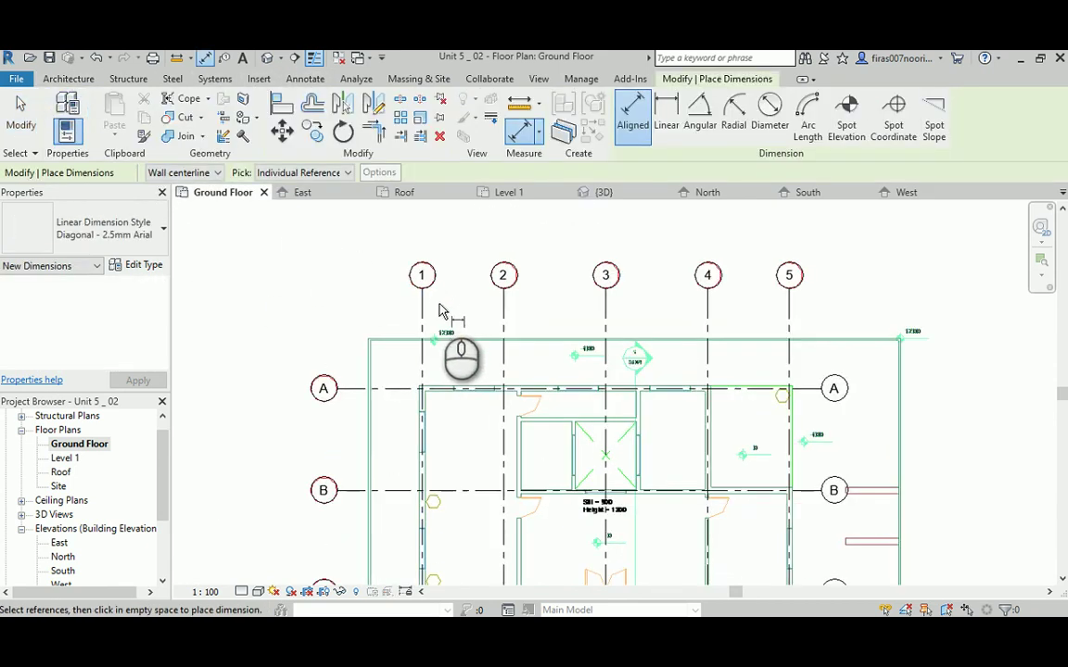
pyautogui.click(422, 306)
pyautogui.click(502, 305)
pyautogui.click(604, 305)
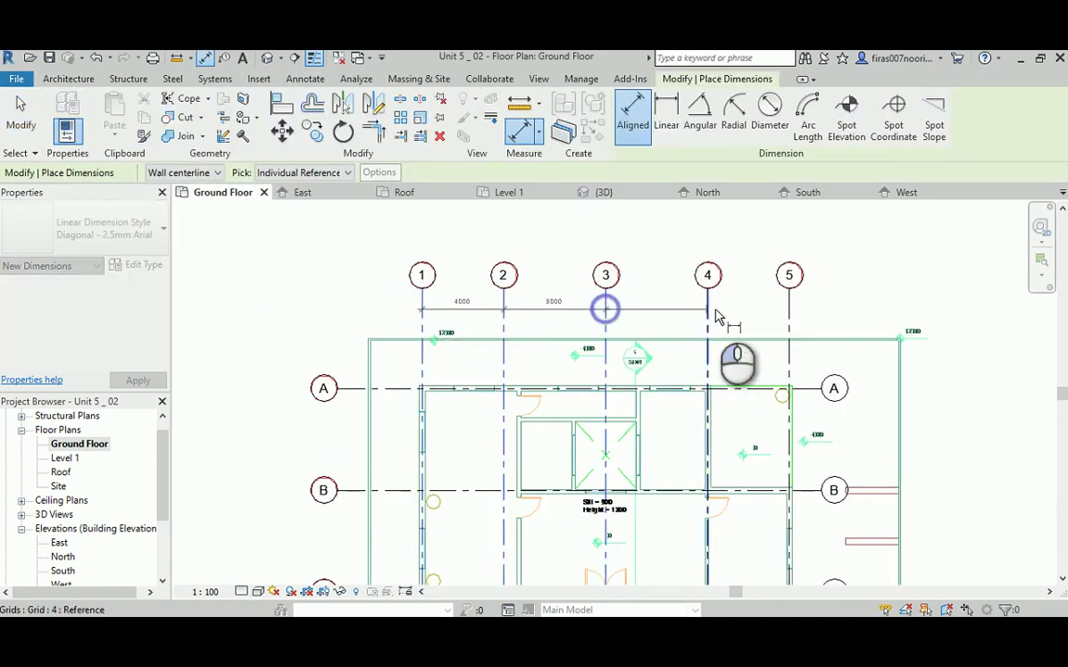
pyautogui.click(709, 311)
pyautogui.click(789, 311)
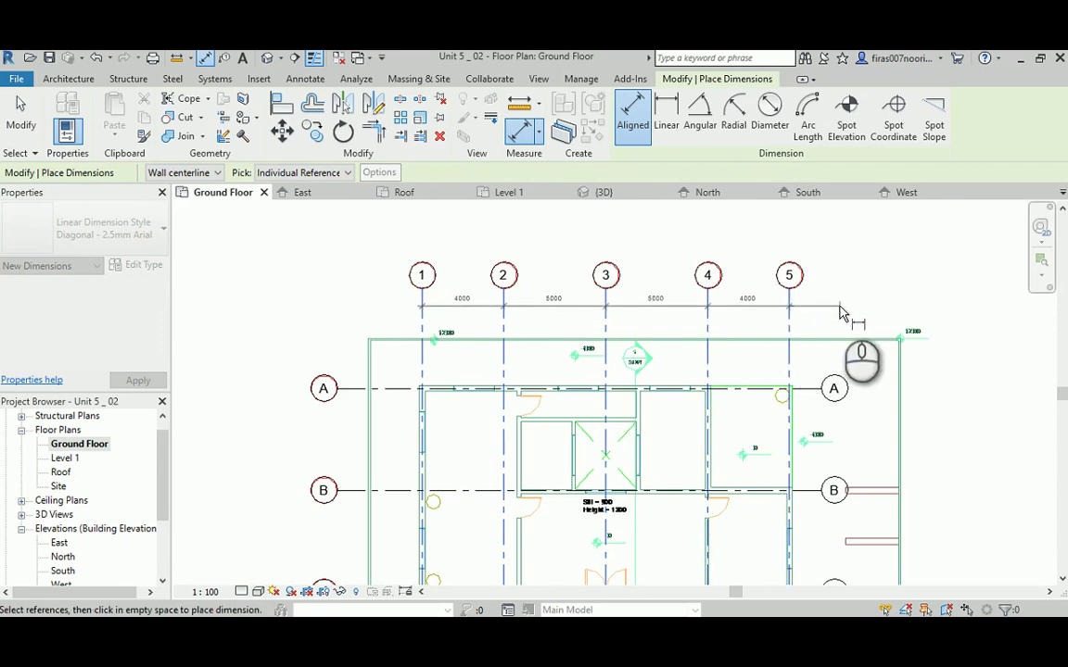
pyautogui.click(841, 310)
# Add a continuous aligned dimension string across grids A to D, between their left bubbles and the building, and finish dimensioning
pyautogui.moveTo(482, 375); pyautogui.dragTo(362, 262, button='middle')
pyautogui.scroll(-2, 364, 269)
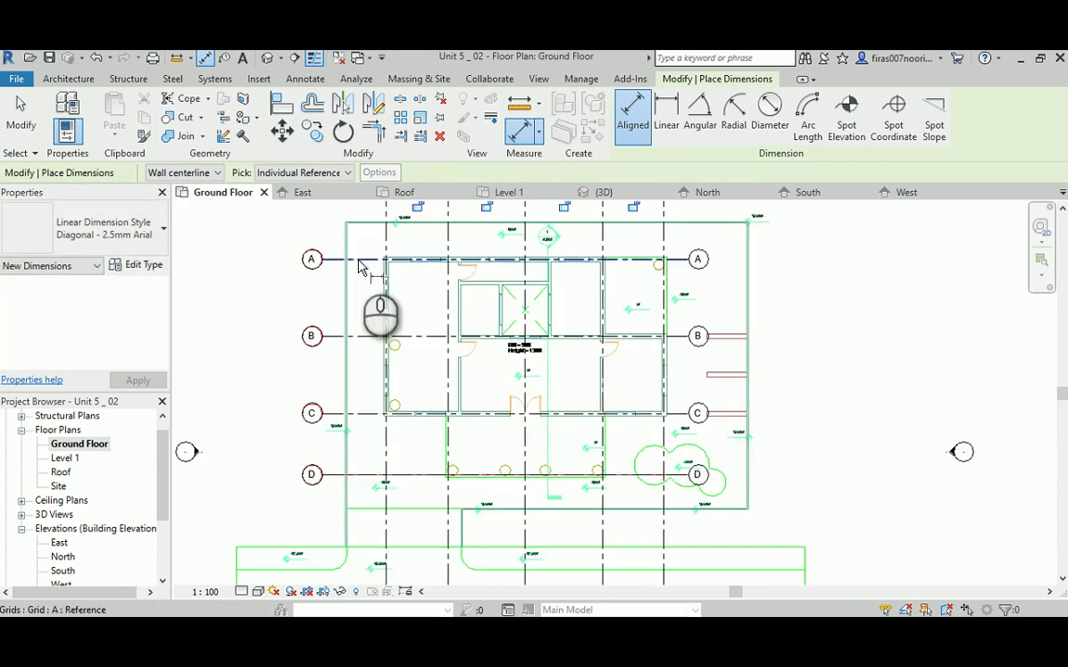
pyautogui.click(370, 337)
pyautogui.click(365, 413)
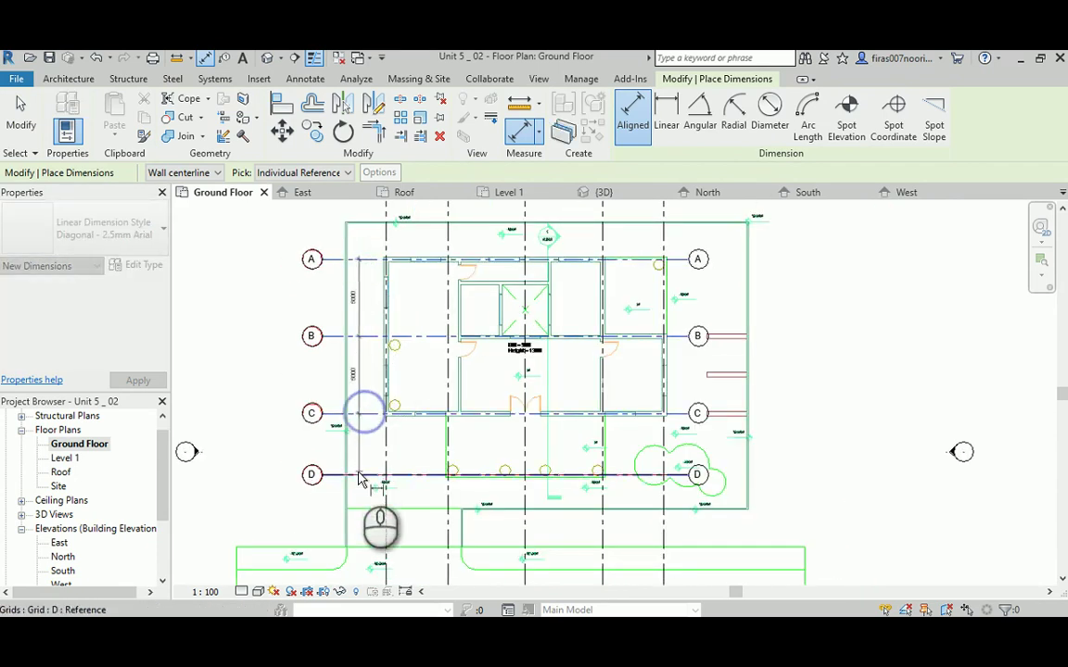
pyautogui.click(358, 474)
pyautogui.moveTo(364, 531); pyautogui.dragTo(399, 310, button='middle')
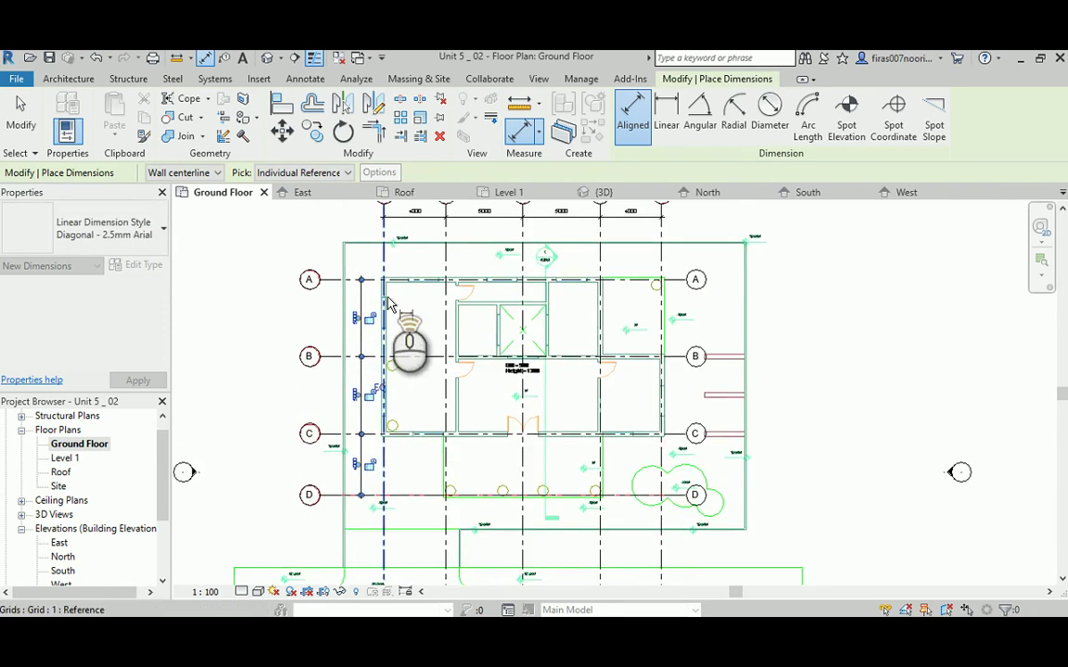
pyautogui.scroll(1, 271, 286)
pyautogui.press('Escape')
pyautogui.press('Escape')
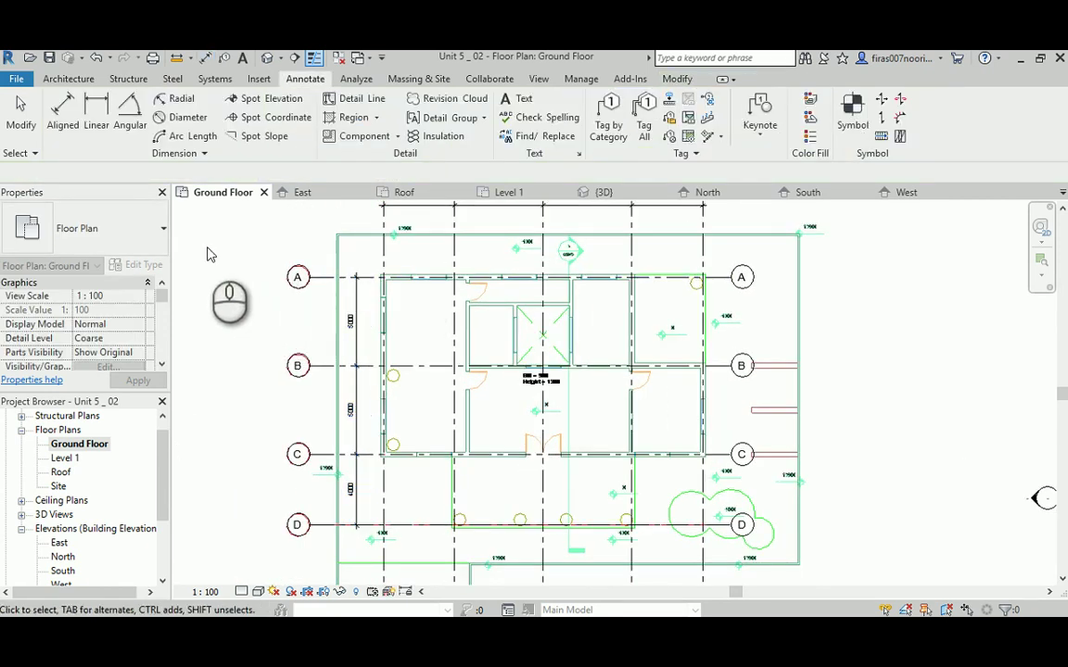
# Copy both grid dimension strings and paste them aligned to selected views, including the Level 1 and Roof floor plans
pyautogui.moveTo(209, 250); pyautogui.dragTo(196, 319, button='middle')
pyautogui.click(341, 390)
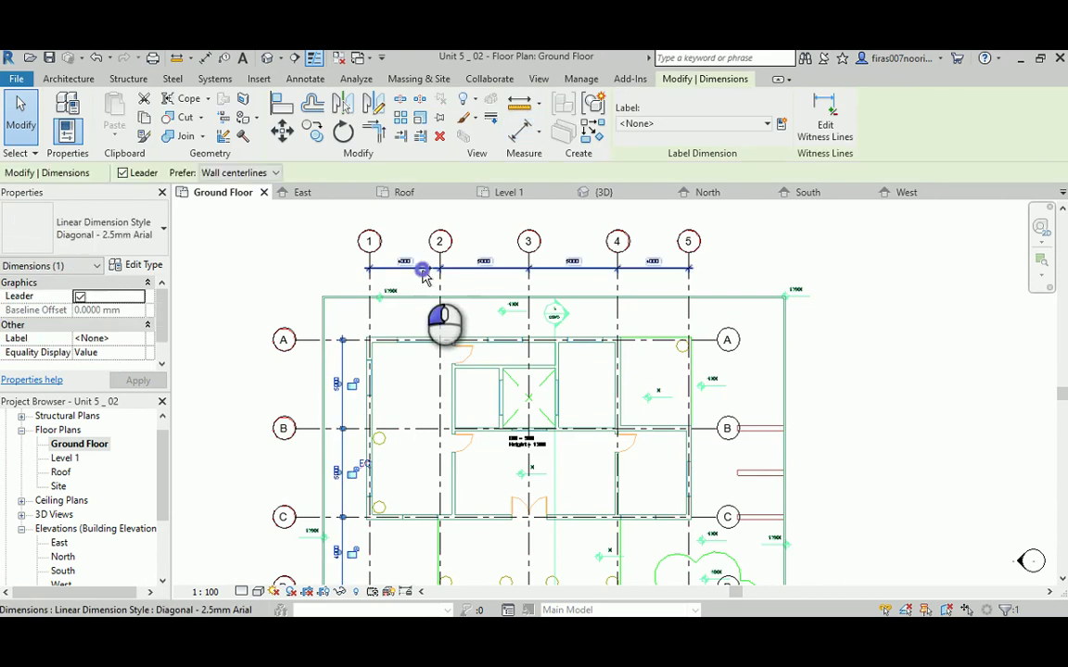
pyautogui.keyDown('ctrl'); pyautogui.click(422, 270); pyautogui.keyUp('ctrl')
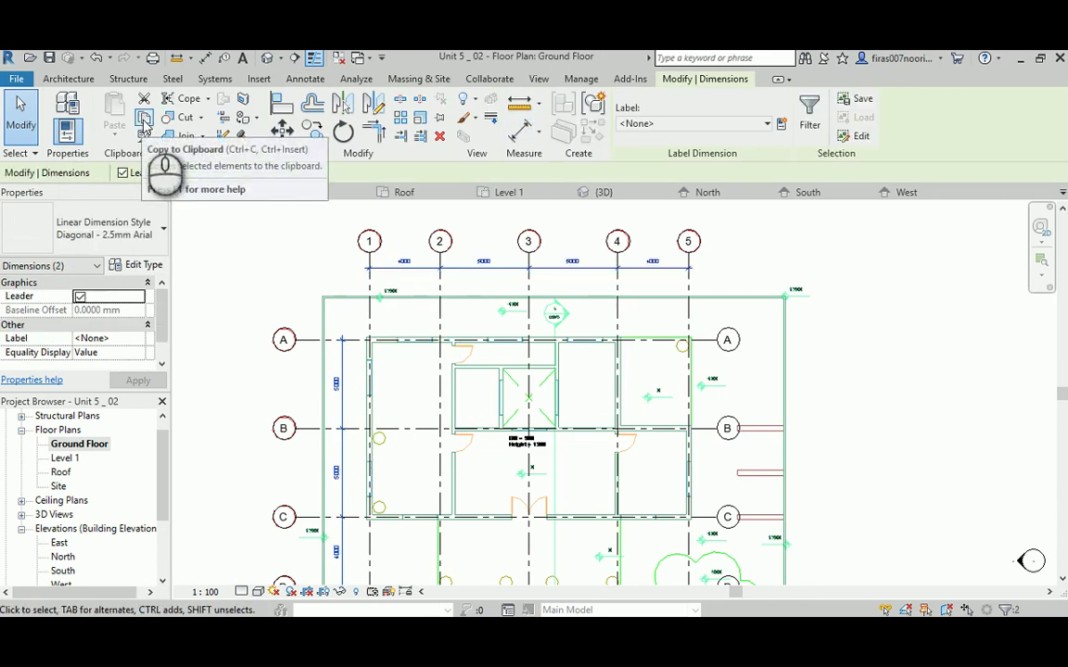
pyautogui.click(144, 118)
pyautogui.click(114, 147)
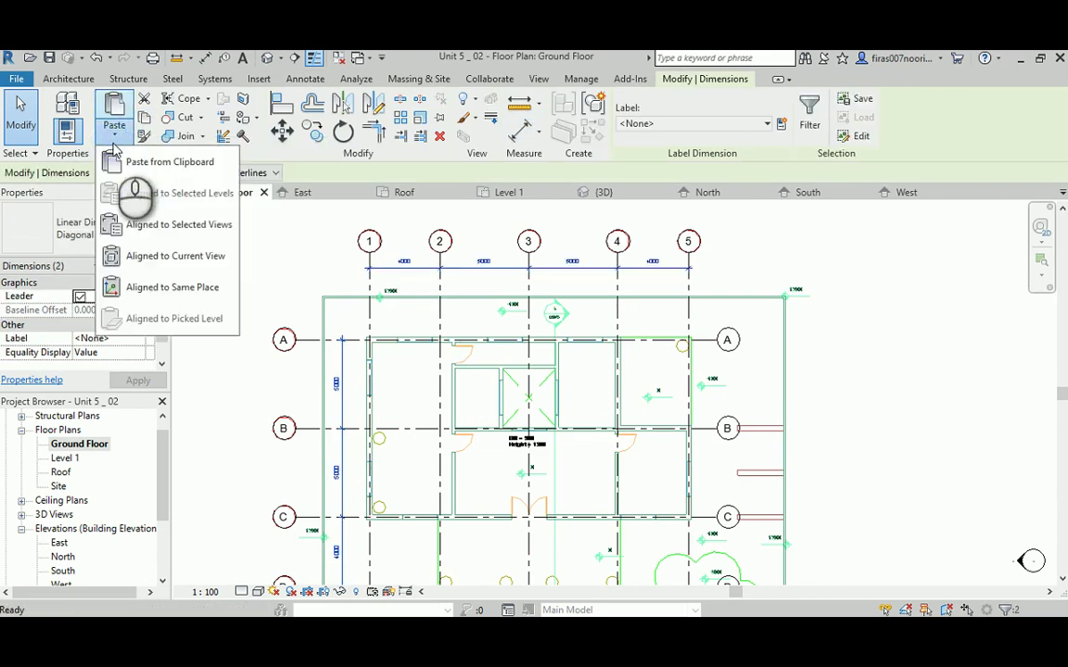
pyautogui.click(167, 225)
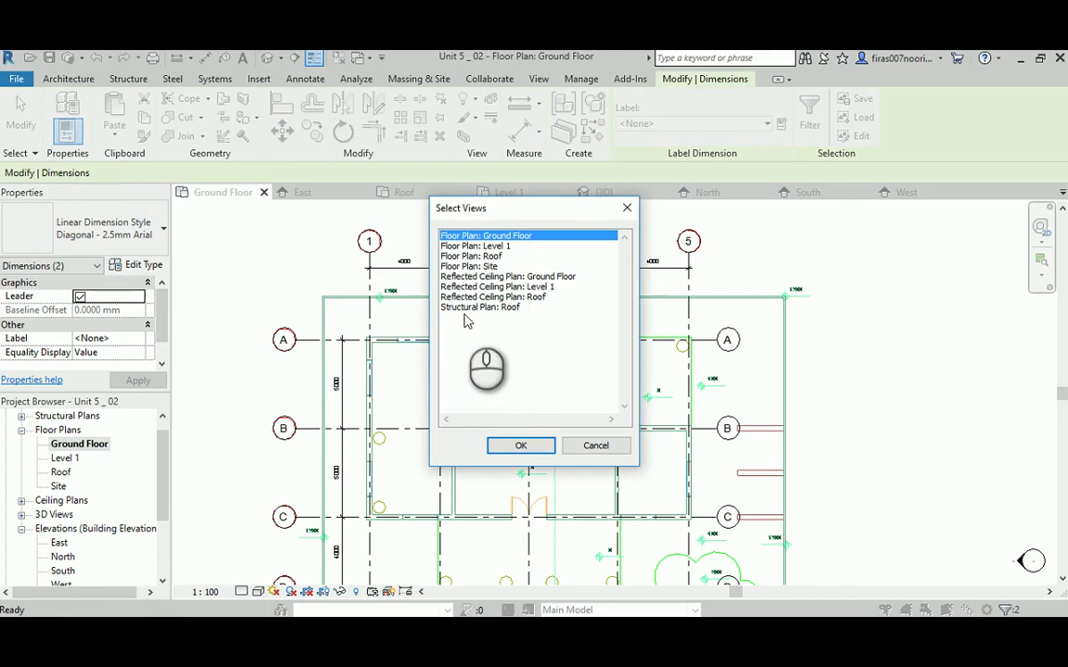
pyautogui.click(492, 247)
pyautogui.click(520, 446)
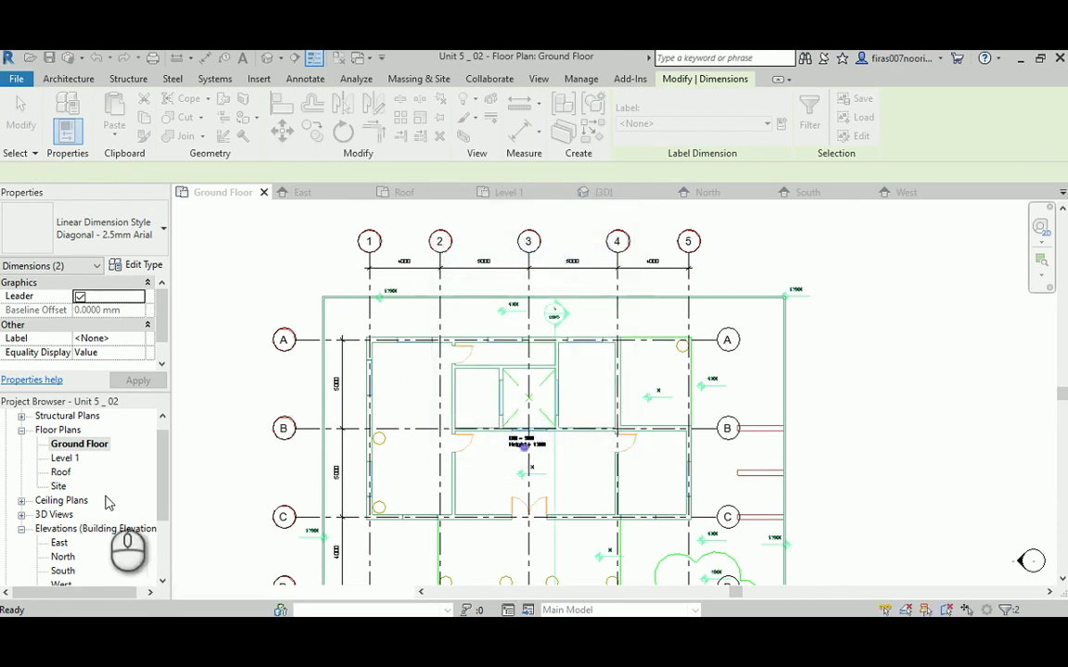
# Open the Level 1 and Roof floor plans and check the pasted grid dimension strings, leaving nothing selected
pyautogui.doubleClick(65, 458)
pyautogui.moveTo(300, 381)
pyautogui.mouseDown(button='middle')
pyautogui.moveTo(258, 524)
pyautogui.moveTo(273, 400)
pyautogui.mouseUp(button='middle')
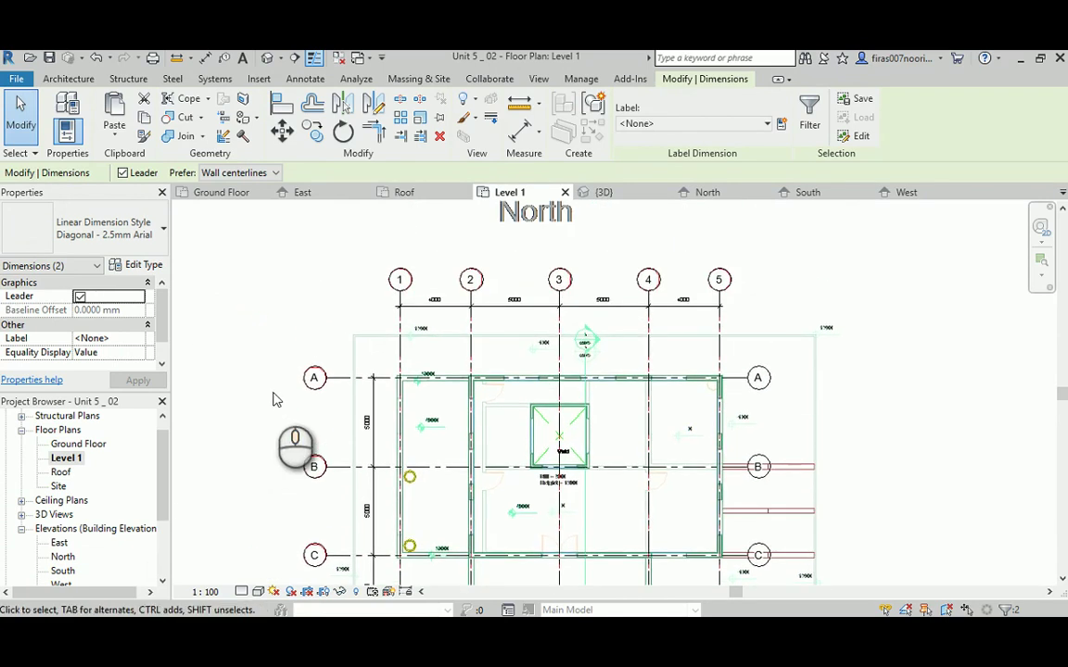
pyautogui.doubleClick(58, 473)
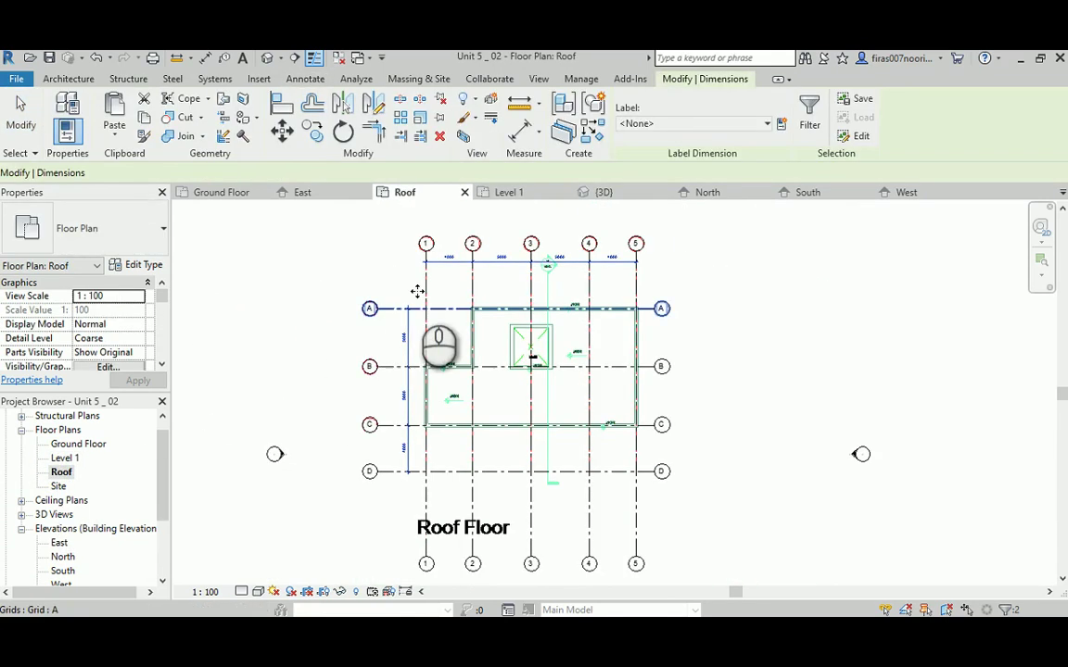
pyautogui.click(337, 296)
pyautogui.moveTo(336, 296); pyautogui.dragTo(407, 424, button='middle')
pyautogui.scroll(2, 405, 427)
pyautogui.scroll(1, 390, 399)
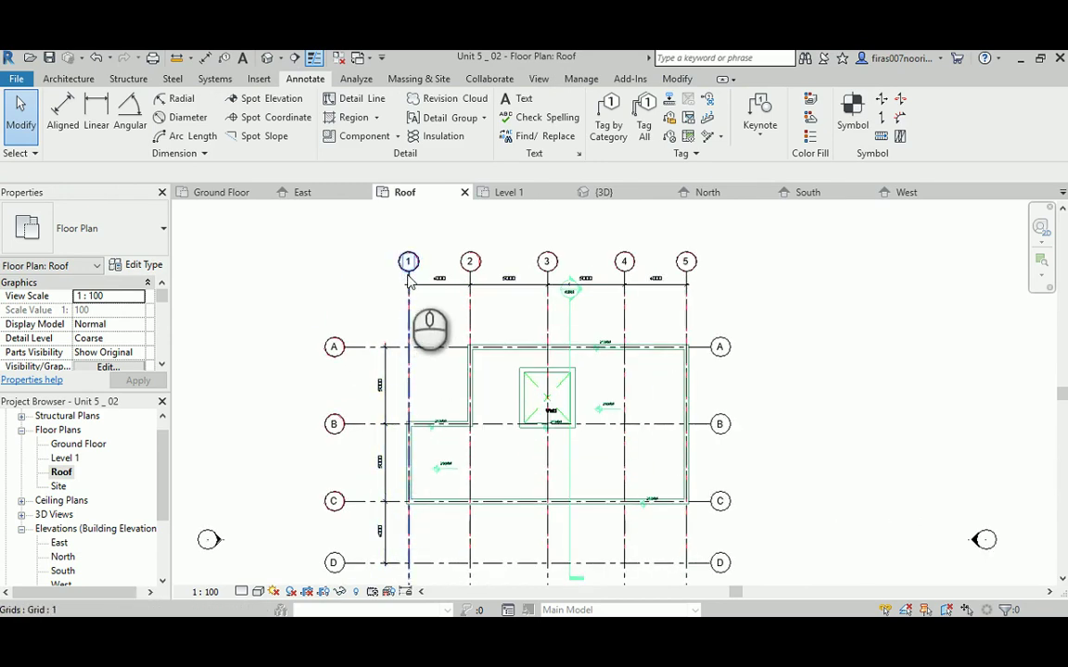
pyautogui.scroll(3, 383, 422)
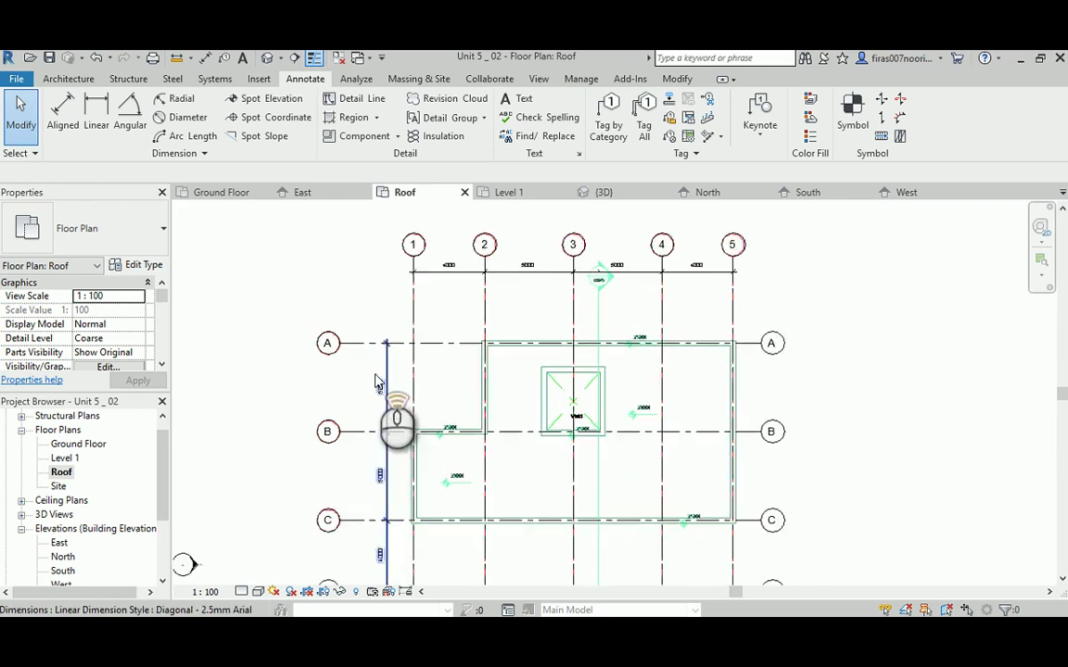